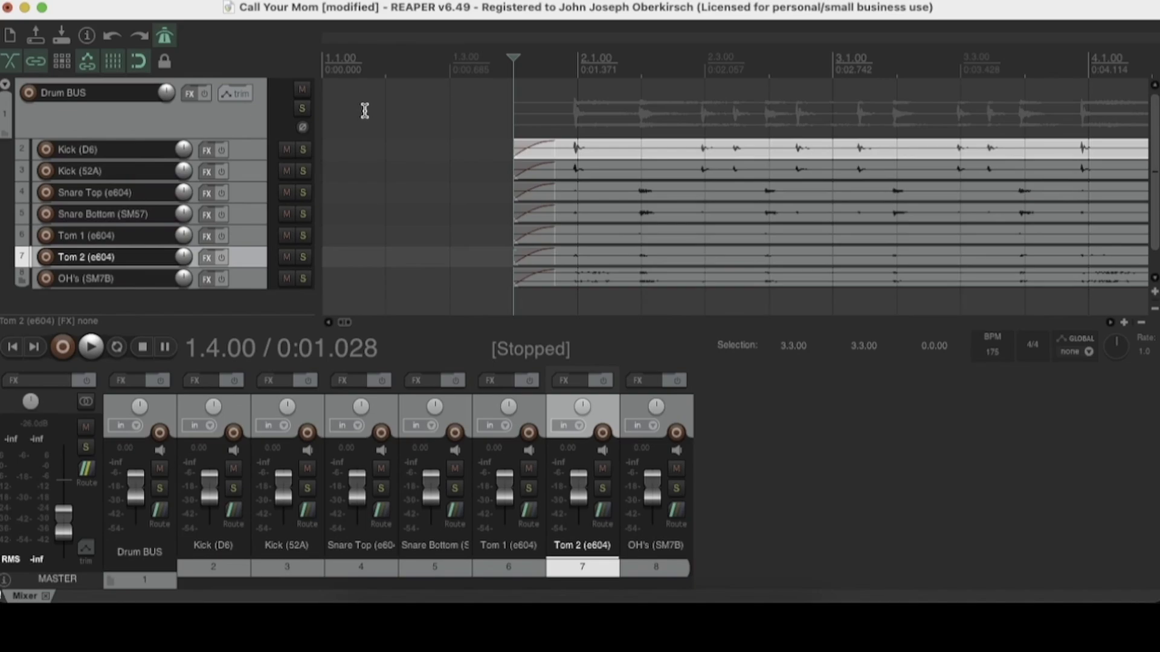
Solo Kick (D6), Kick (52A), Snare Top (e604) and Snare Bottom (SM57)
left_click(303, 149)
left_click(304, 171)
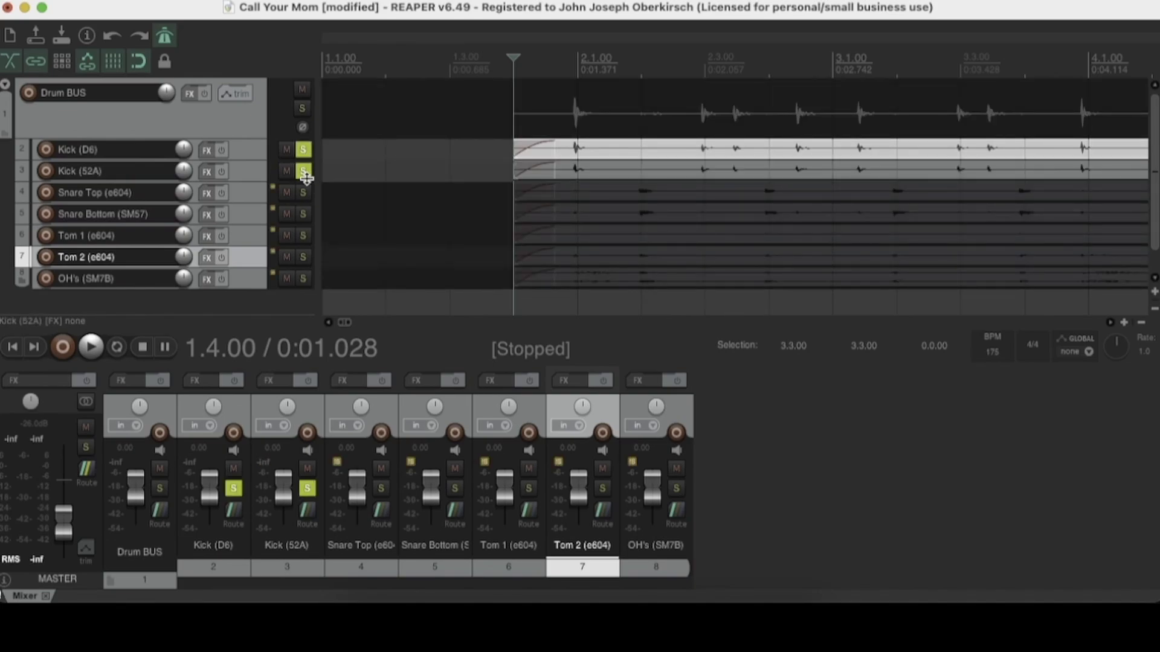
left_click(303, 192)
left_click(303, 214)
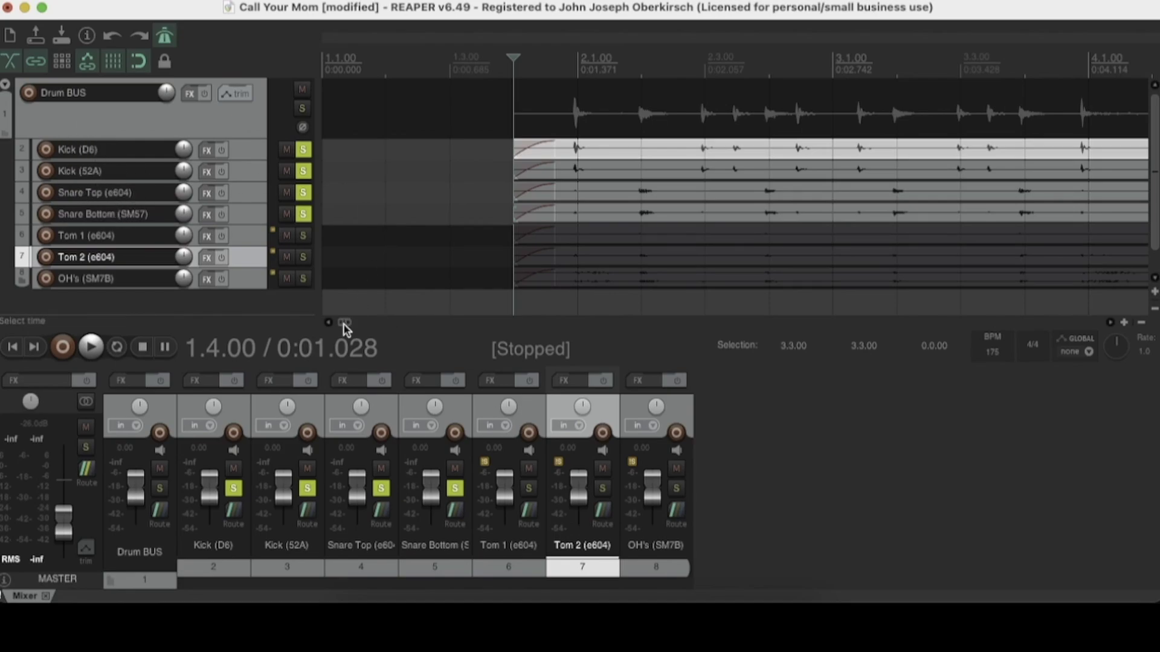
left_click_drag(346, 326, 341, 366)
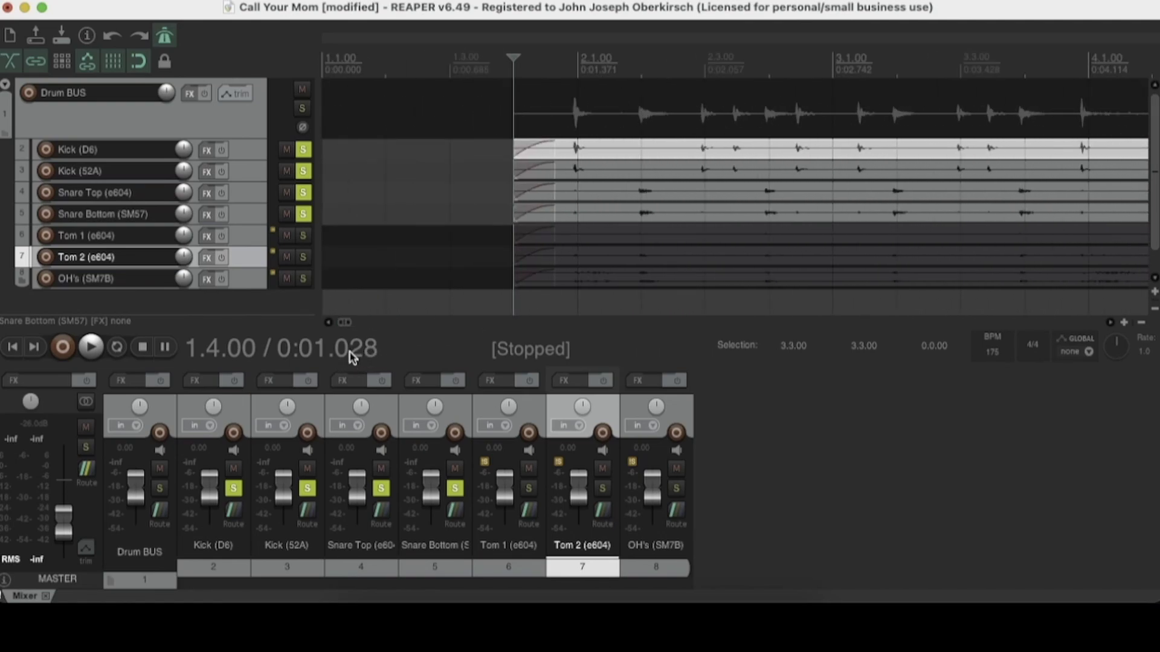
Render the Drum BUS to a mono stem track and place it under Drum BUS
right_click(248, 120)
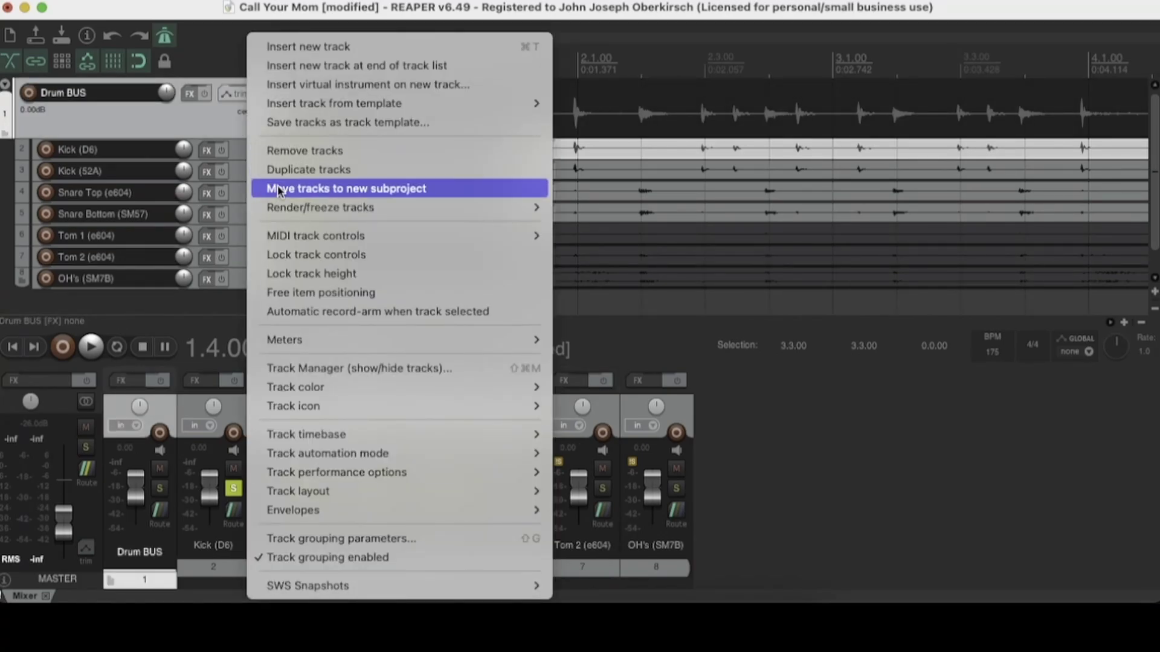
mouse_move(307, 211)
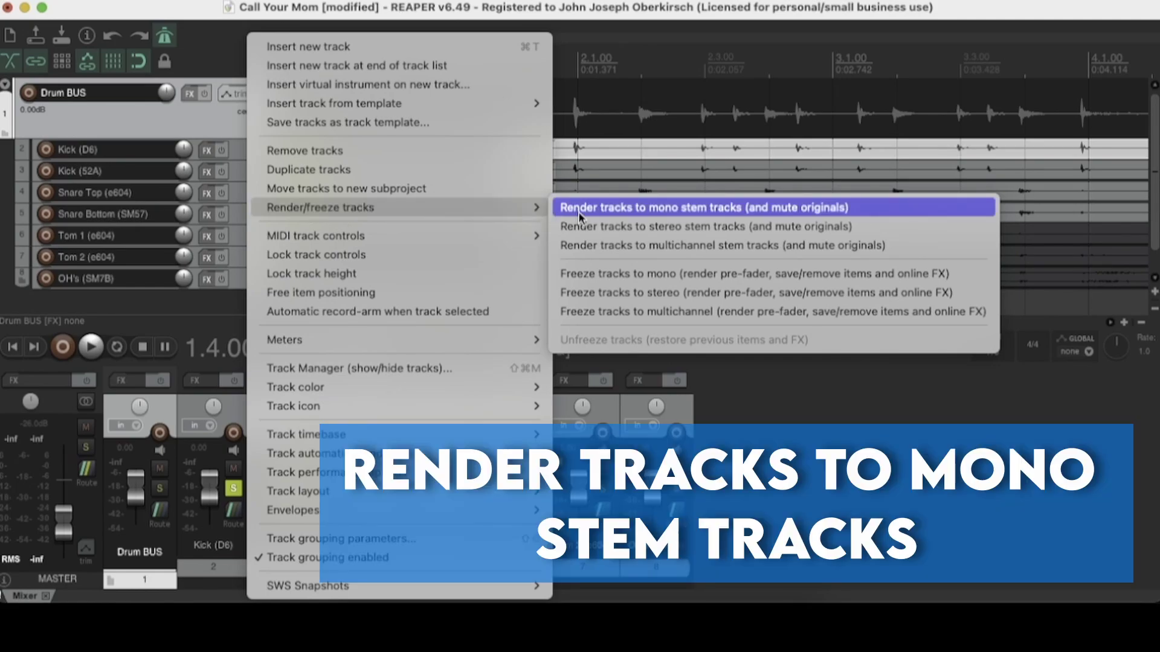
left_click(579, 212)
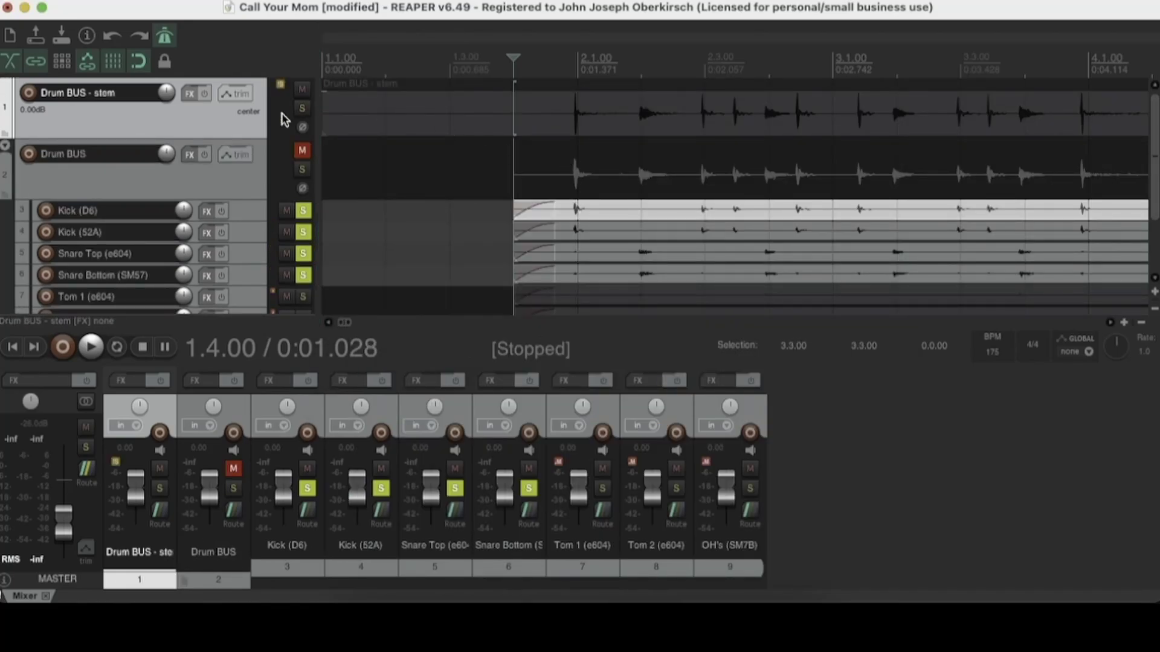
left_click_drag(233, 118, 208, 188)
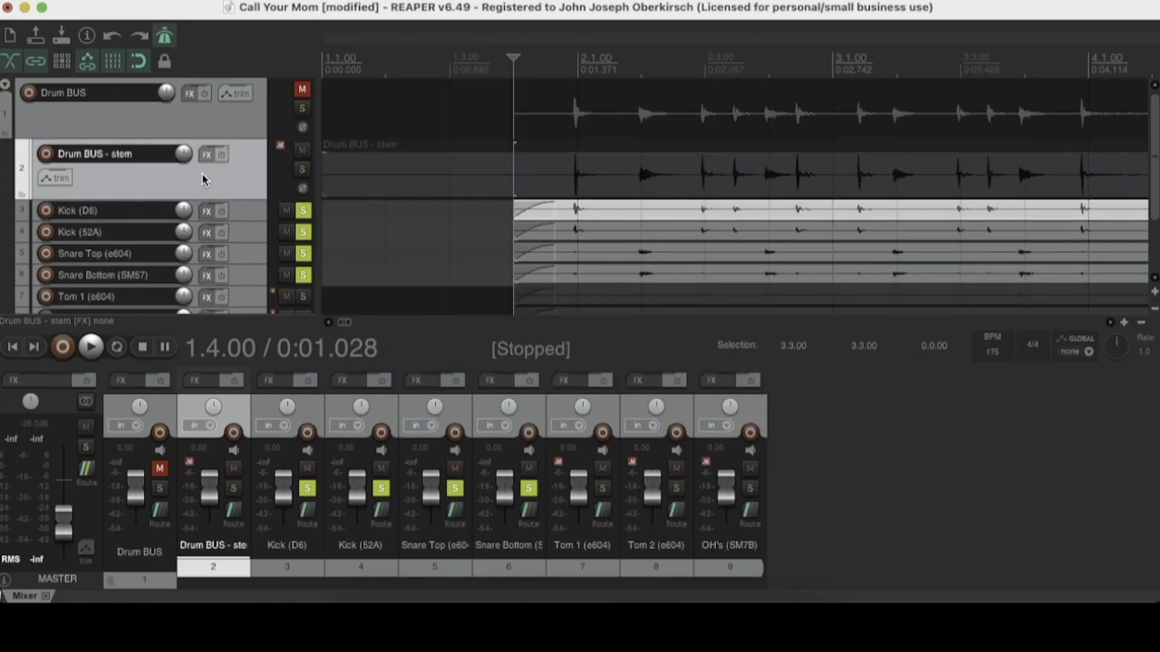
Unsolo the kick and snare tracks, solo the stem, unmute Drum BUS, and audition it
left_click(303, 211)
left_click(302, 232)
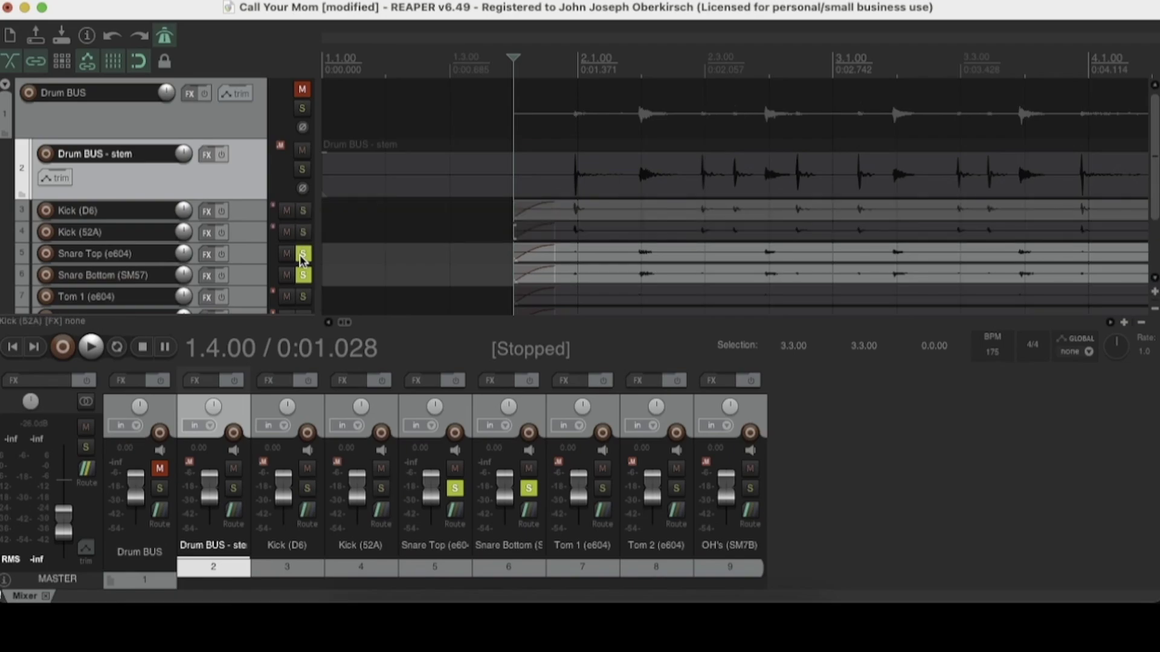
left_click(302, 253)
left_click(302, 275)
left_click(302, 171)
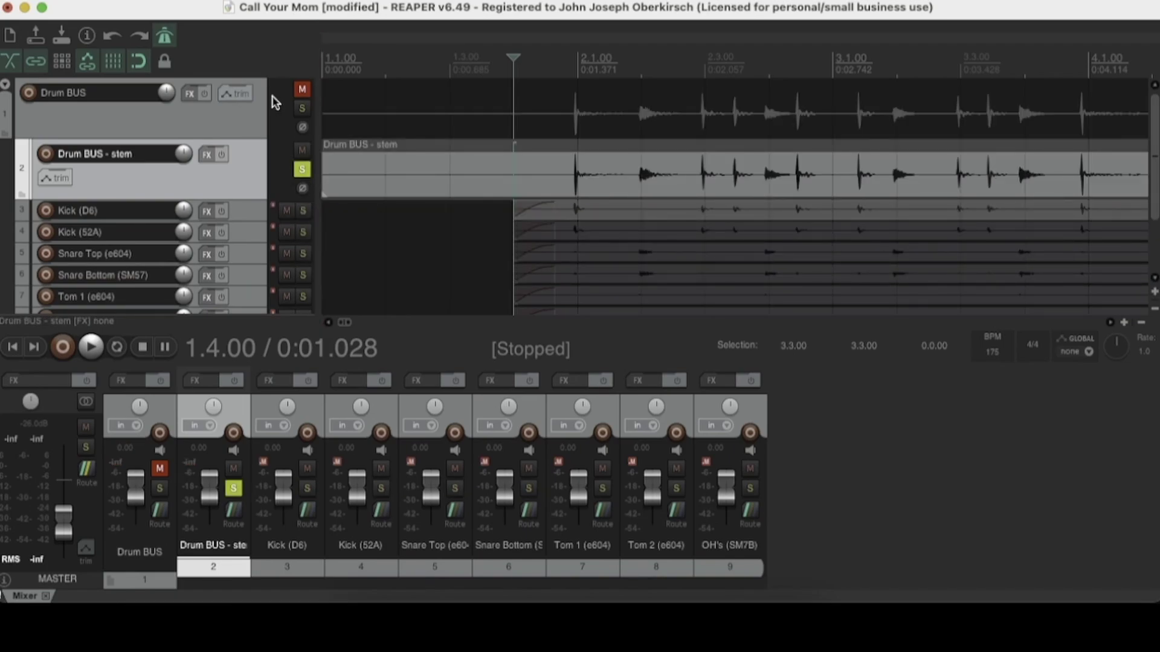
left_click(302, 89)
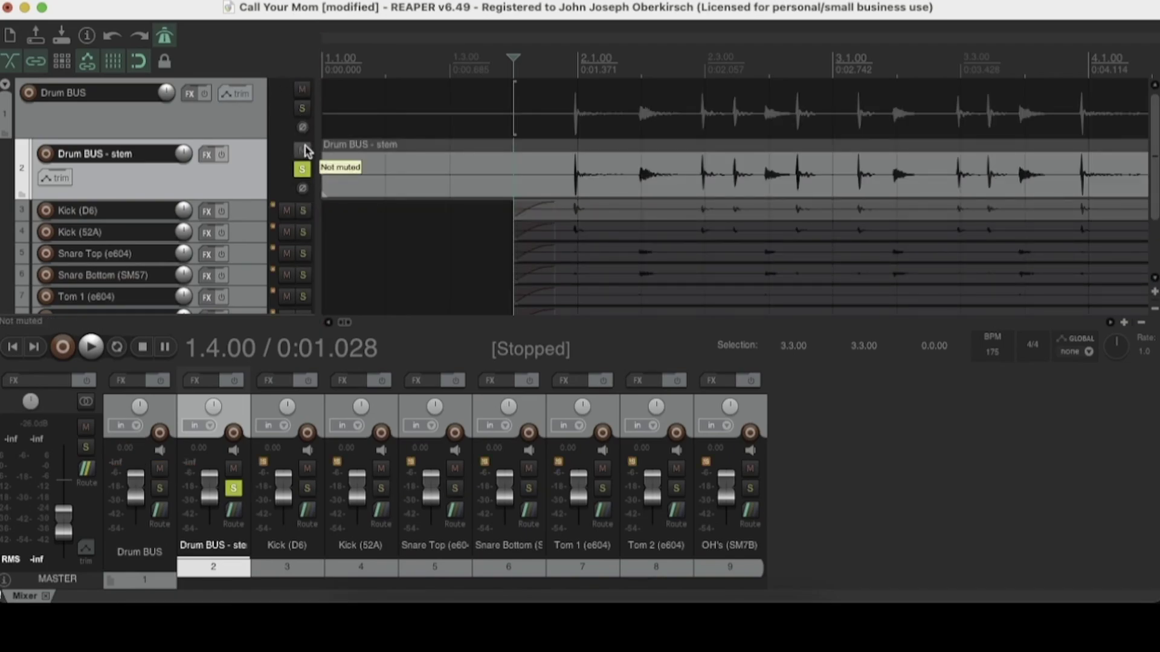
key("space")
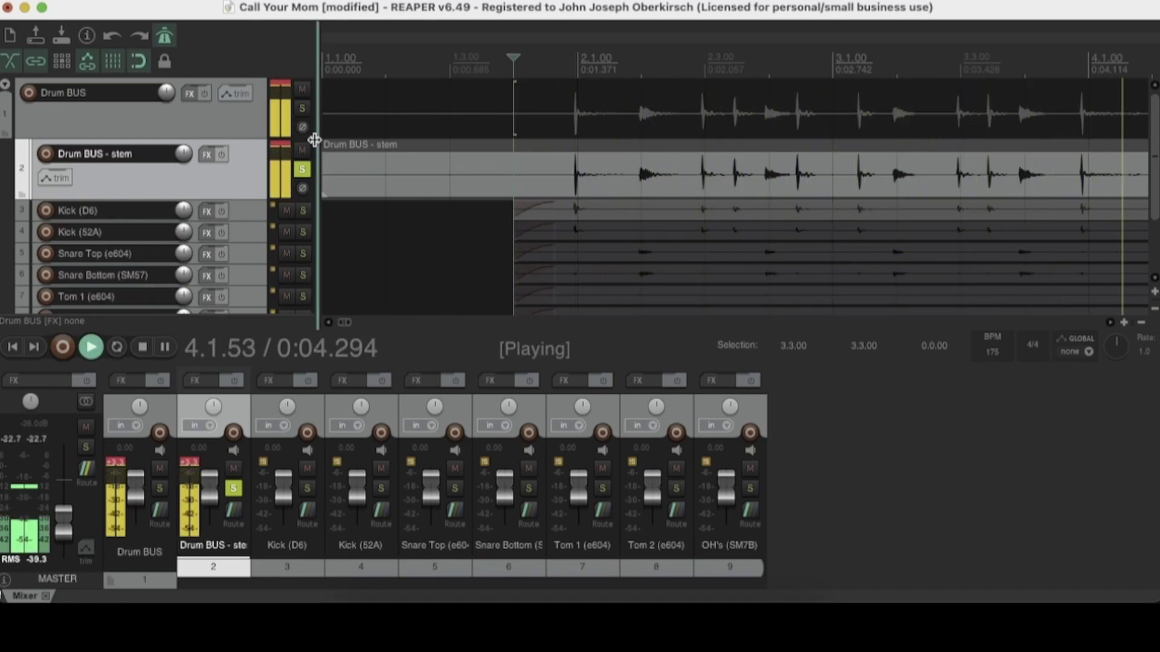
key("space")
scroll(447, 198, "up", 1)
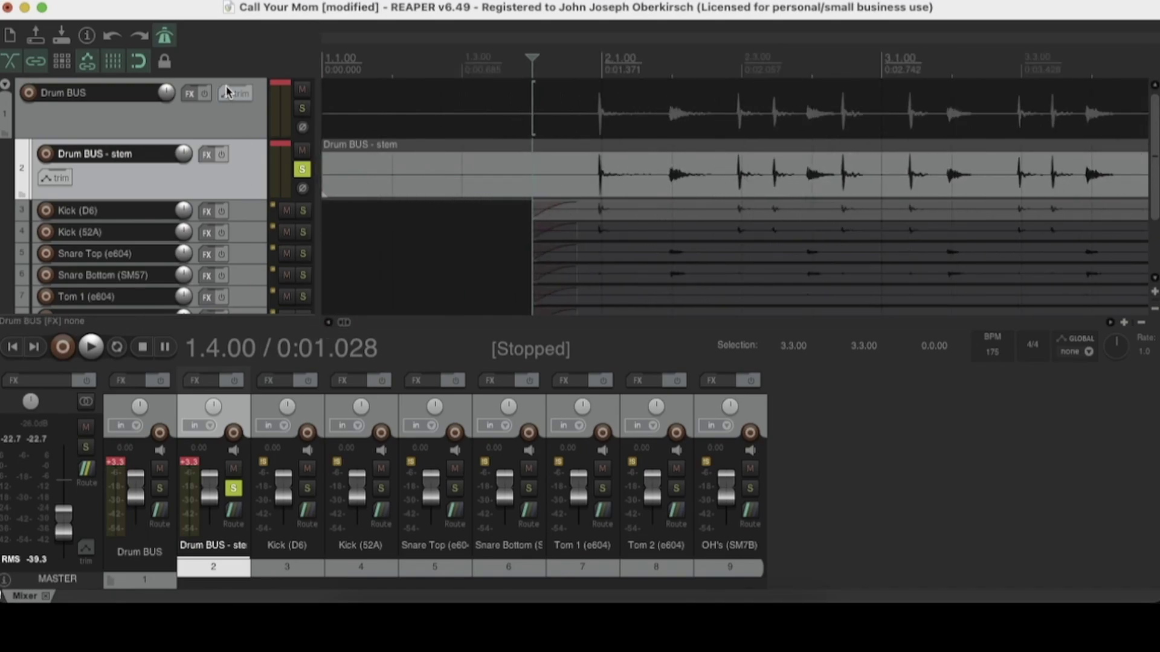
Trim the stem item to start at 1.4.00 and end where the drums end
left_click_drag(323, 181, 517, 193)
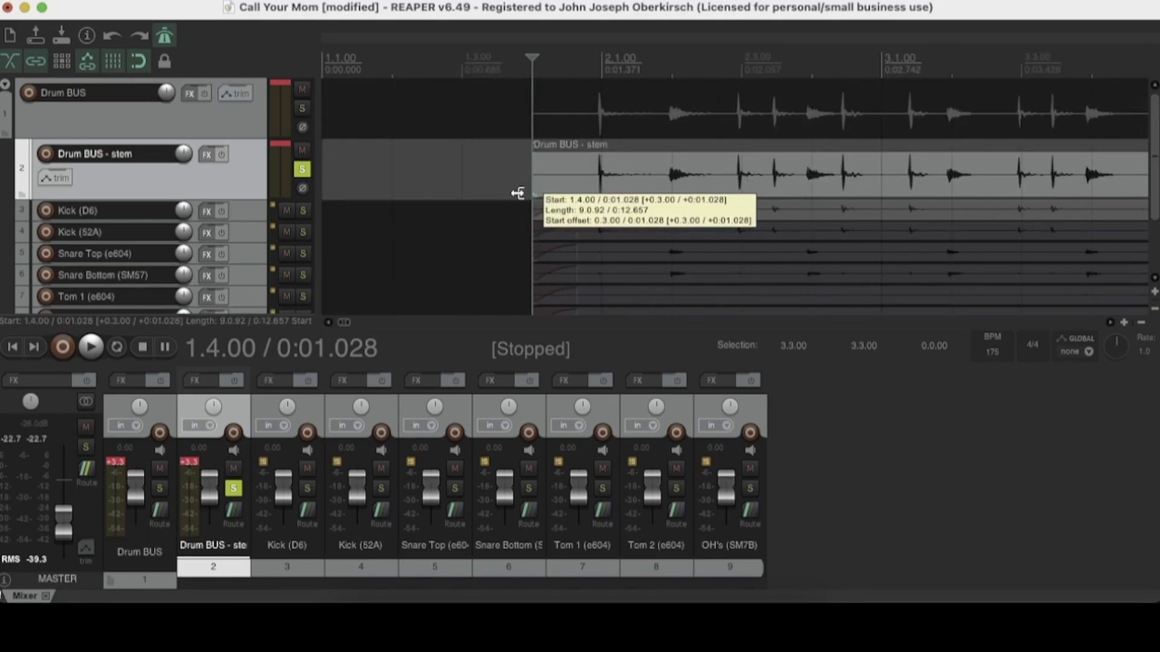
left_click_drag(344, 323, 393, 324)
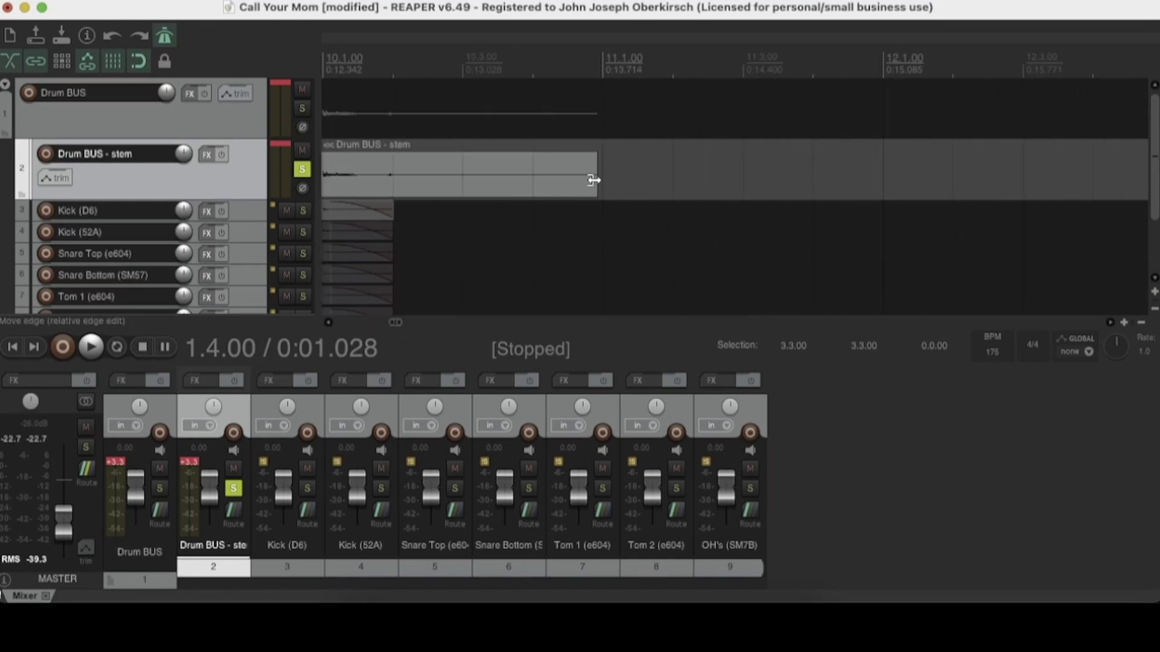
left_click_drag(594, 180, 392, 217)
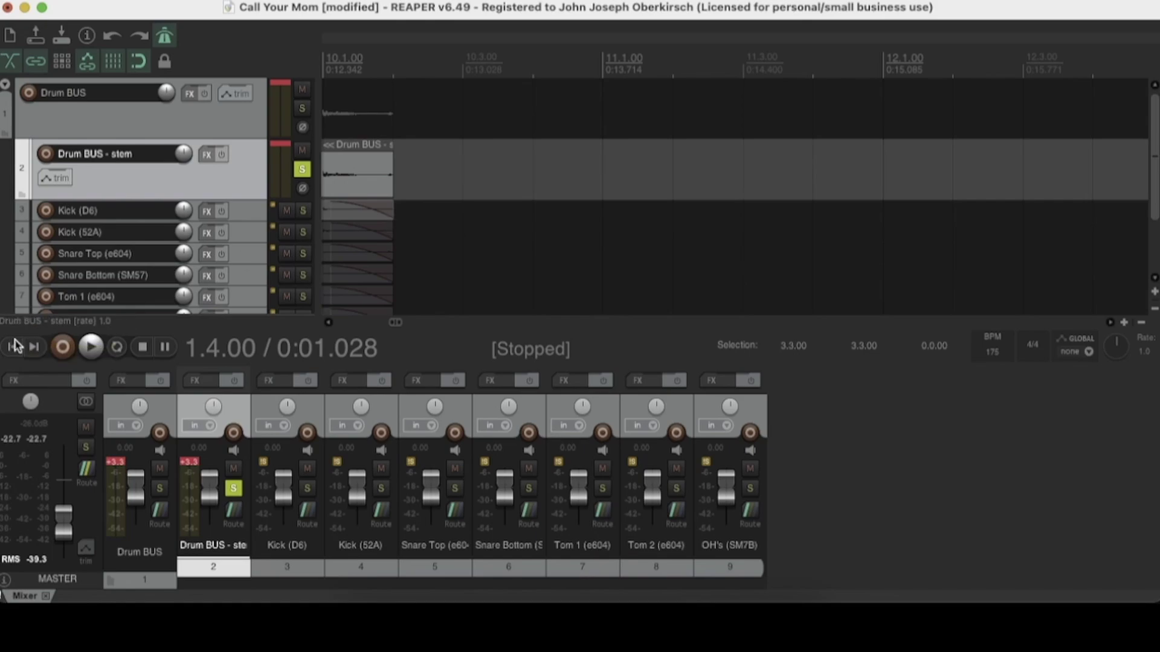
left_click(15, 346)
scroll(193, 241, "down", 2)
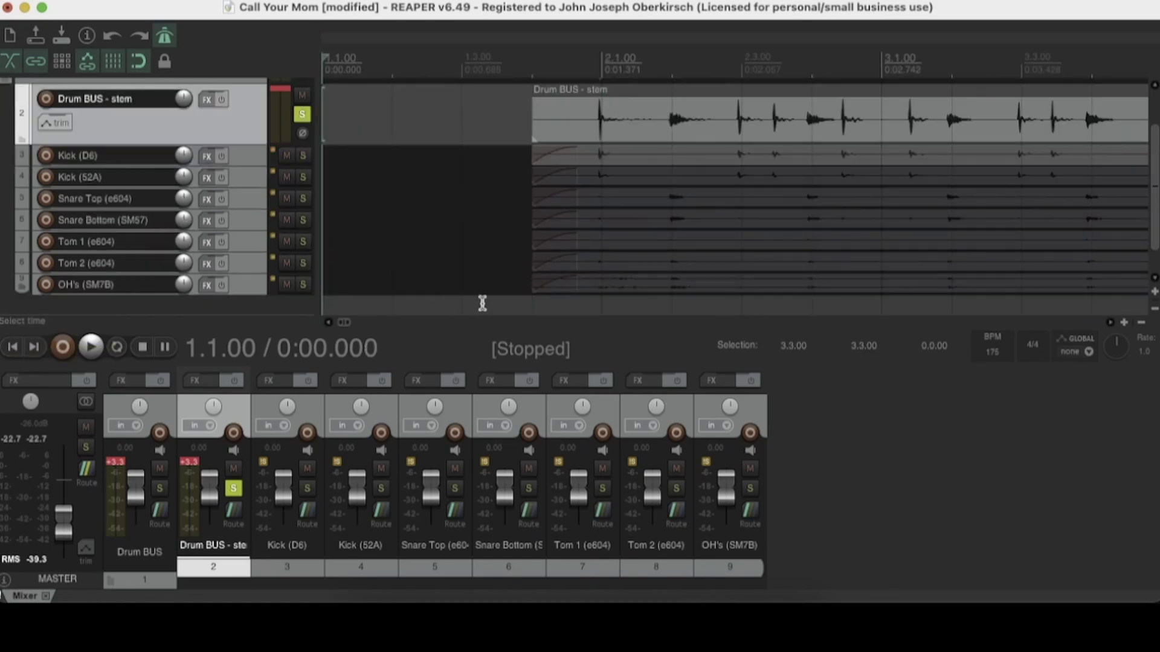
Group the stem item with the drum items below and check that the grouping holds
left_click_drag(527, 270, 651, 124)
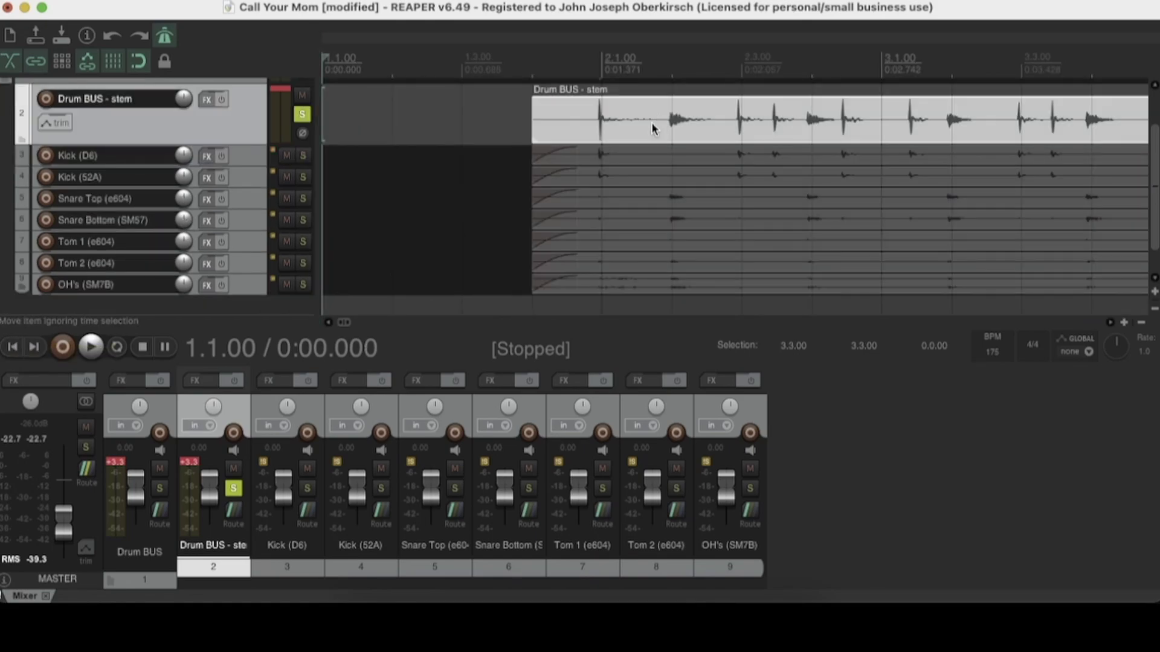
right_click(651, 122)
mouse_move(723, 204)
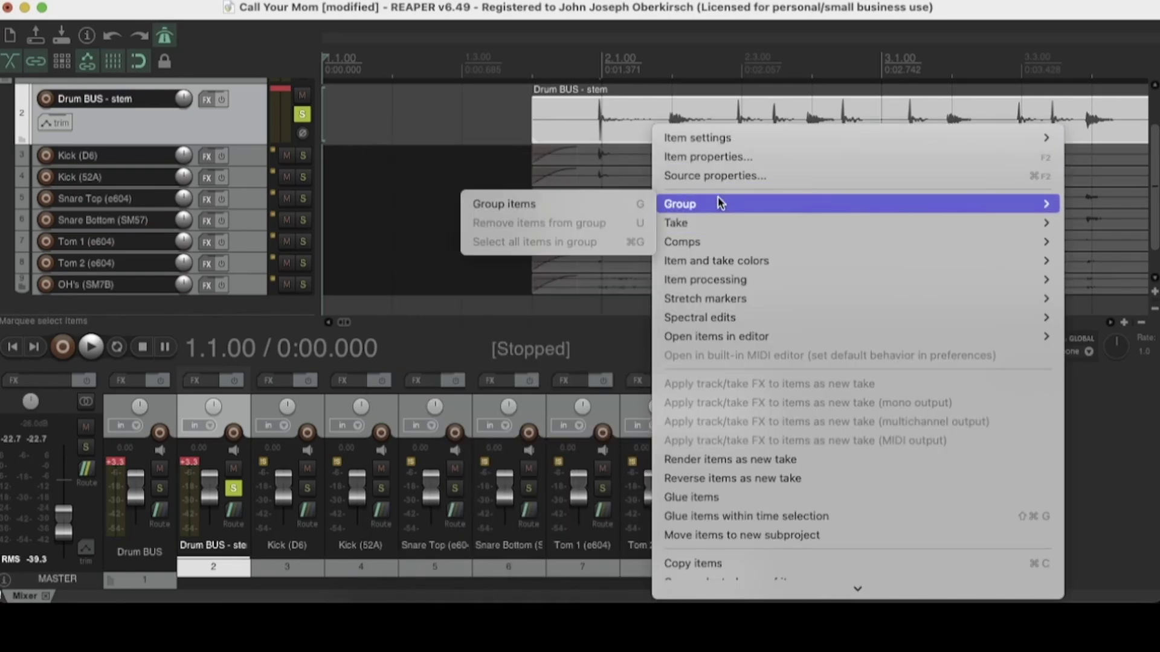
left_click(593, 203)
scroll(251, 126, "up", 2)
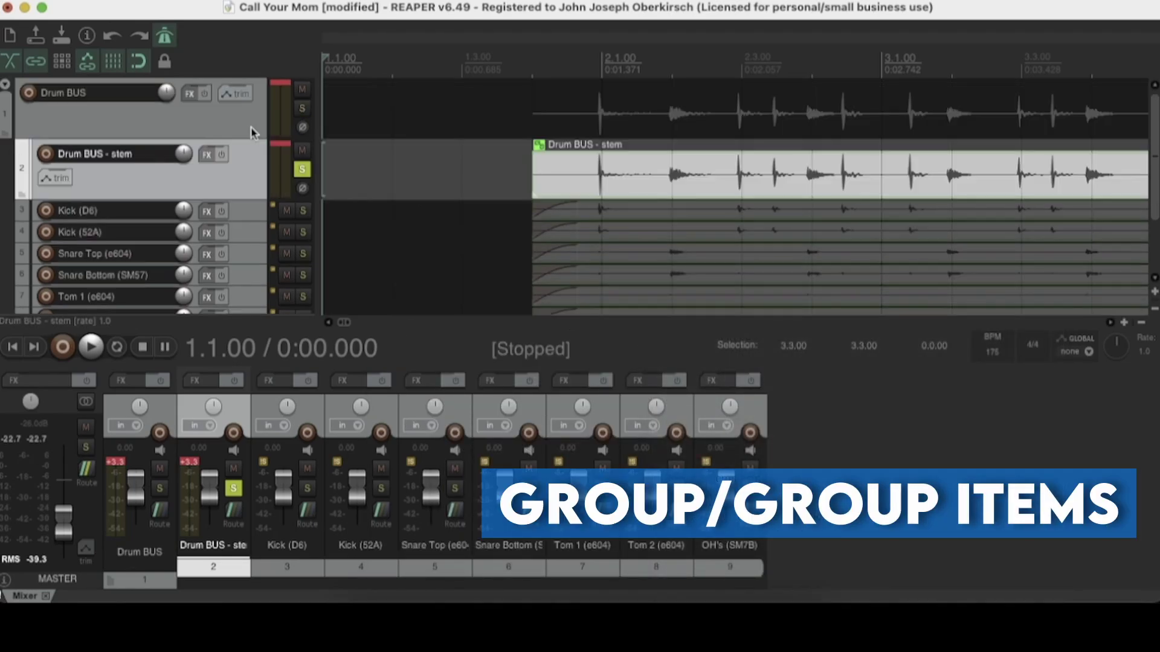
left_click(662, 180)
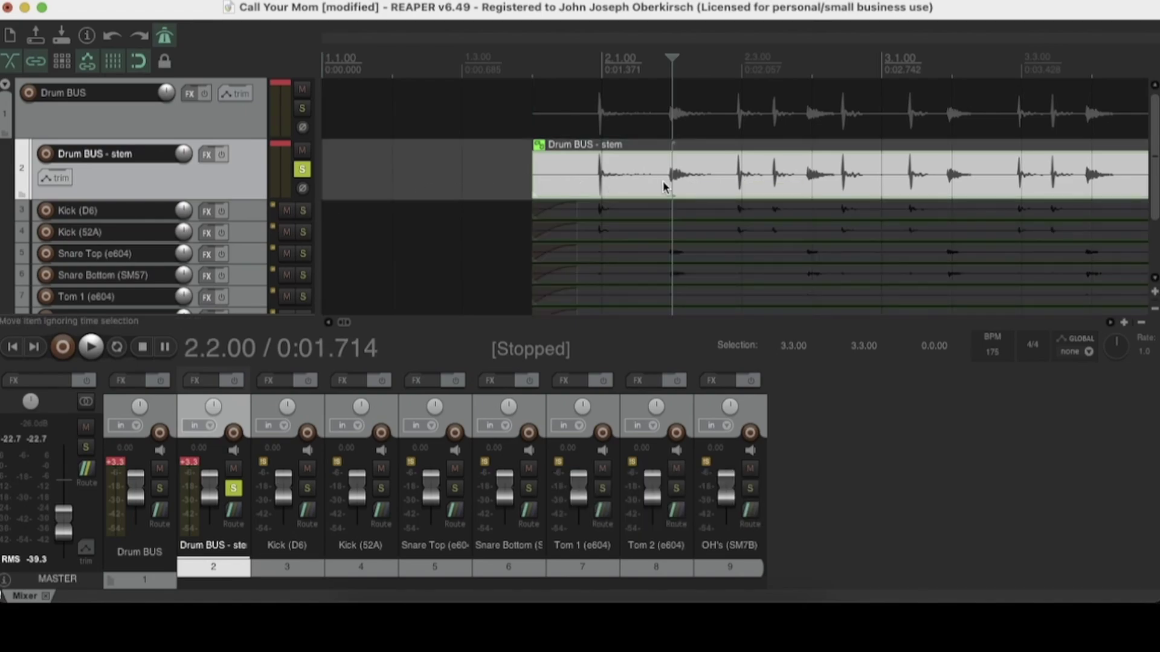
mouse_move(661, 179)
left_mouse_down()
mouse_move(658, 230)
mouse_move(662, 180)
left_mouse_up()
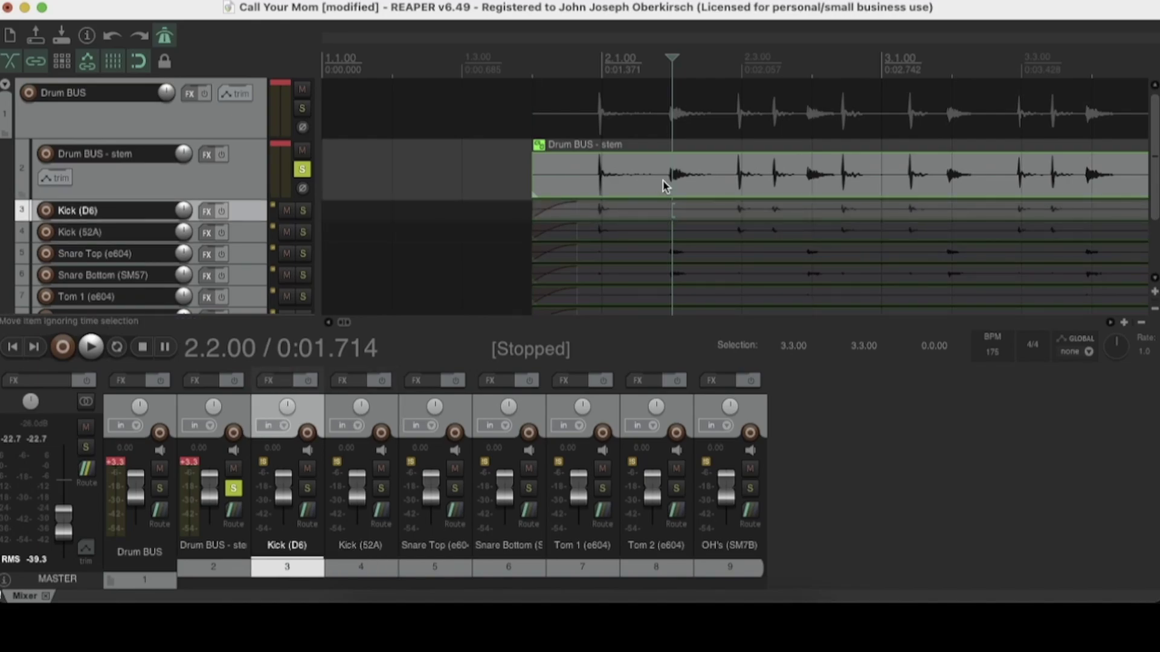
left_click(662, 180)
left_click(302, 170)
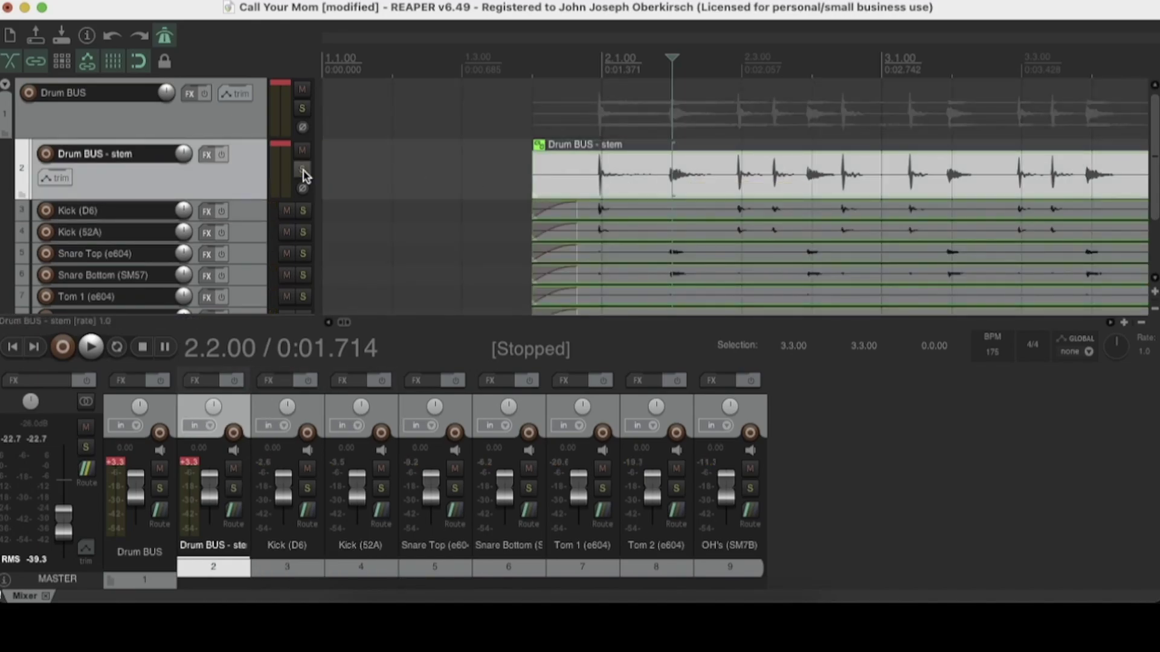
left_click(379, 1)
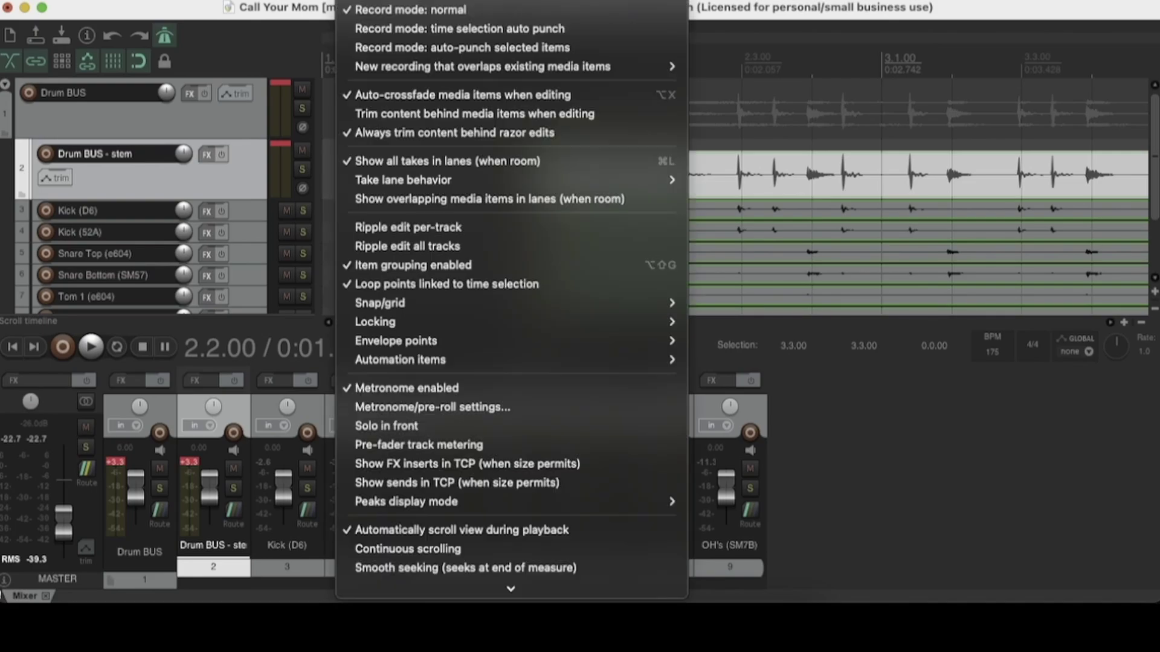
left_click(479, 589)
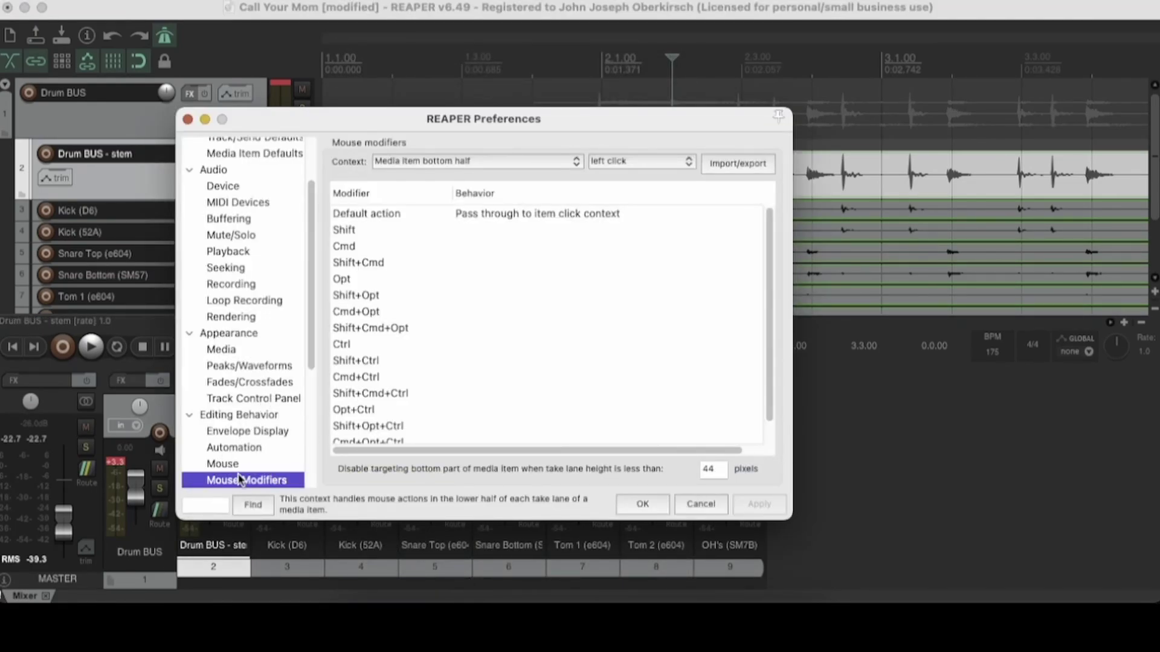
left_click(490, 160)
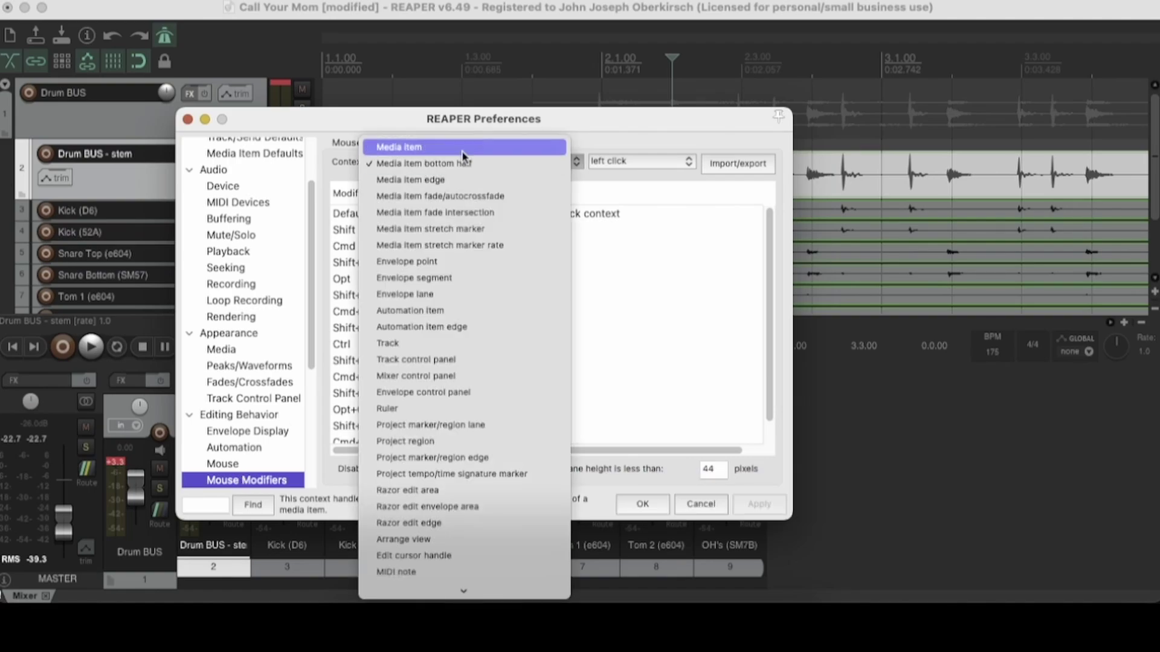
left_click(462, 147)
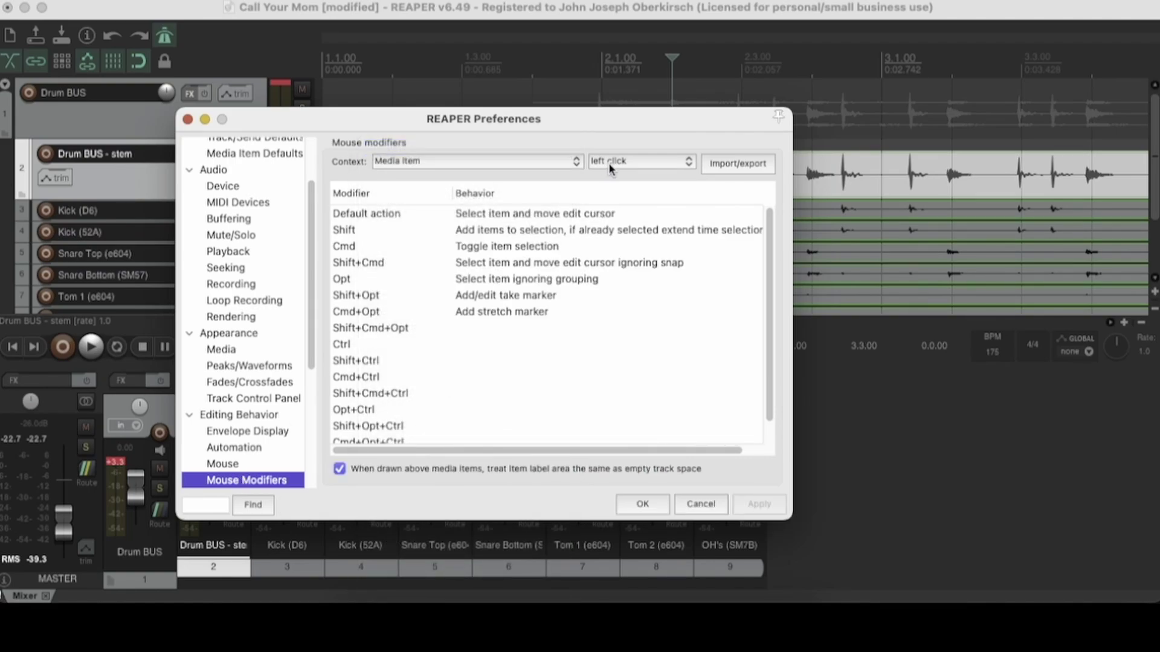
left_click(534, 281)
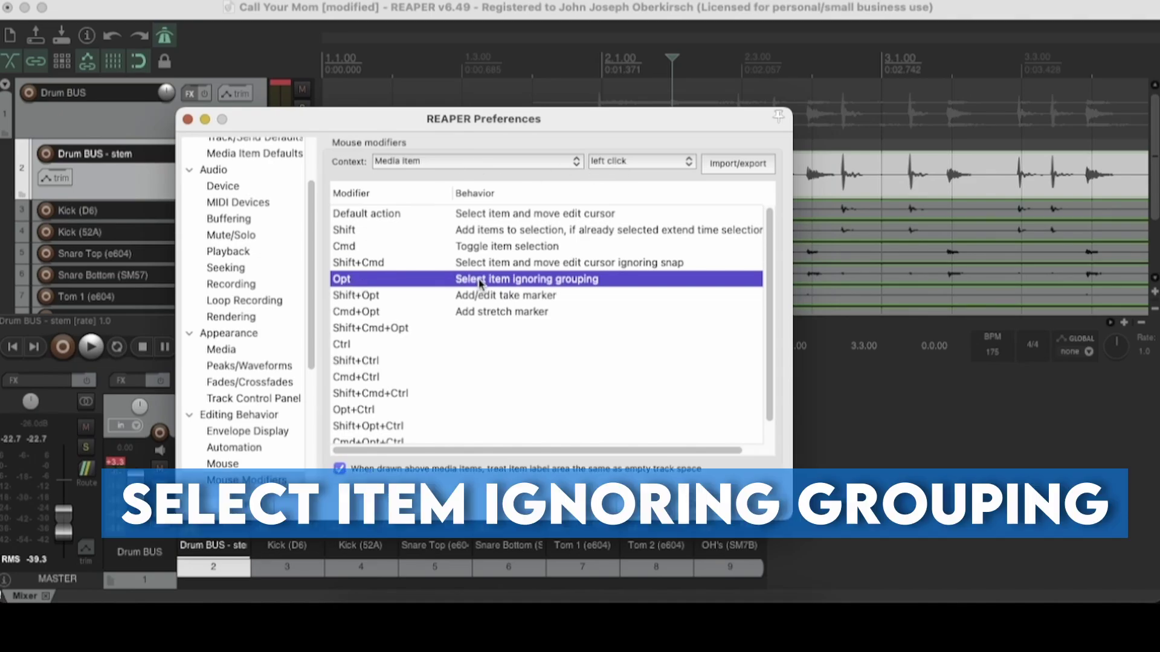
left_click(641, 506)
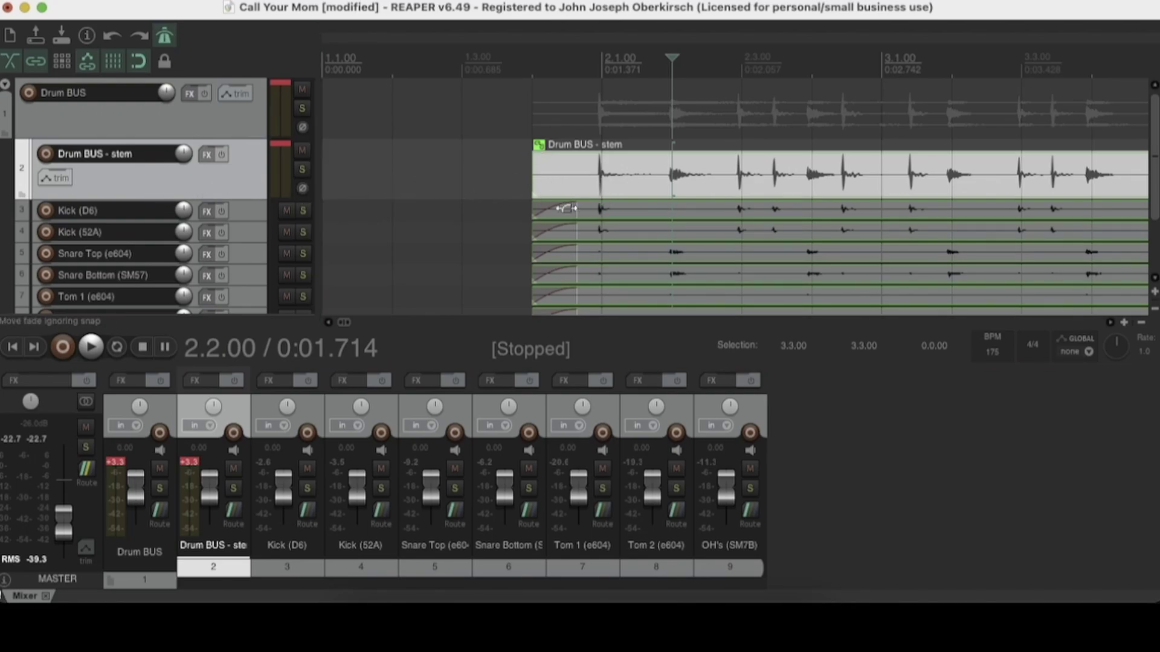
right_click(648, 175)
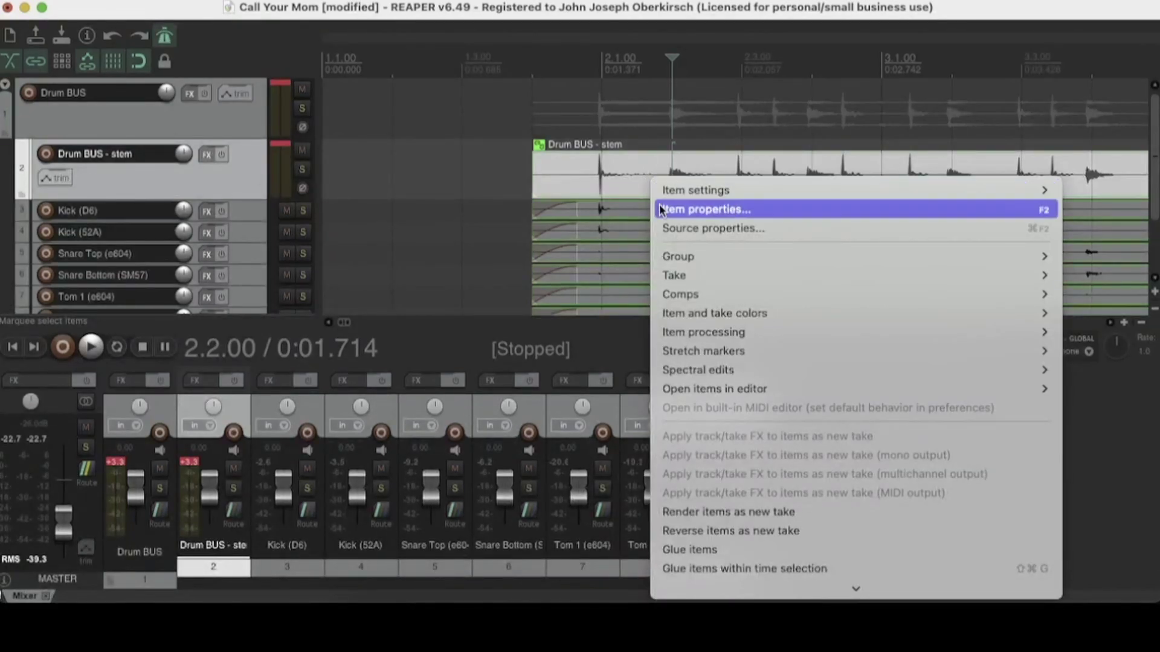
mouse_move(698, 331)
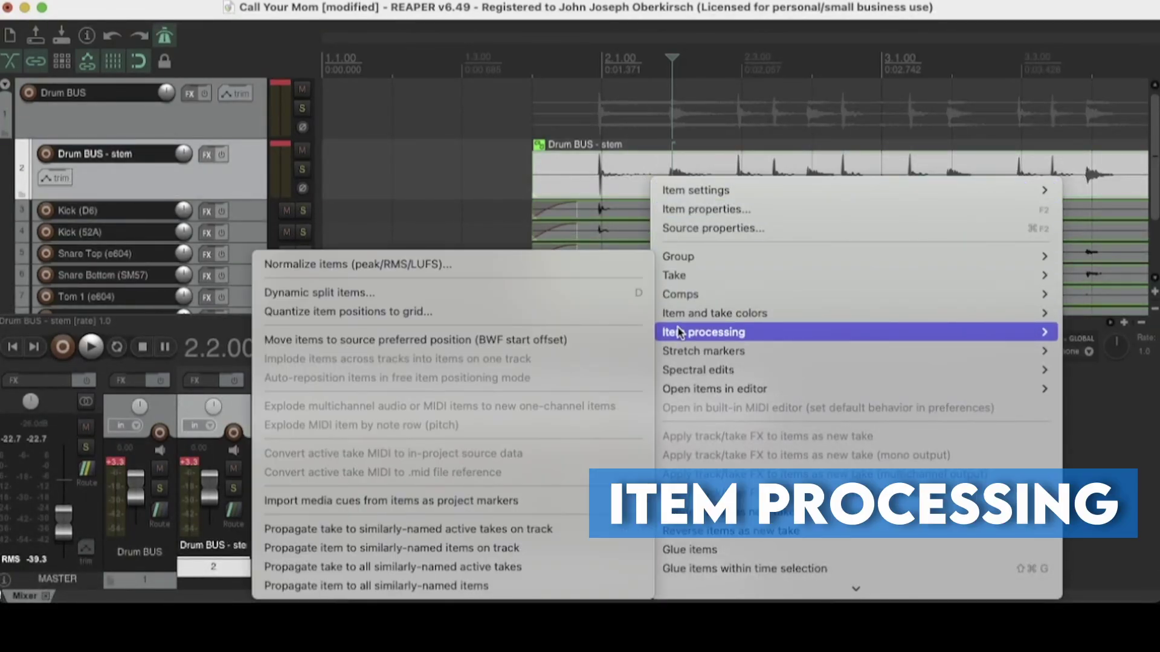
left_click(463, 294)
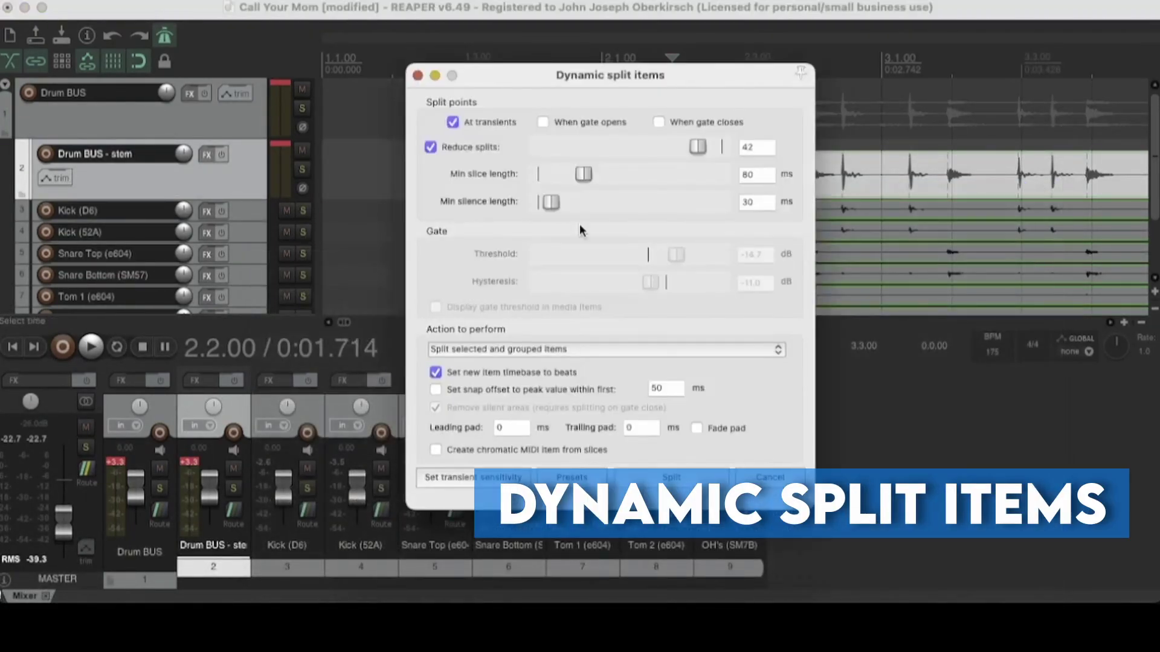
left_click_drag(684, 84, 391, 111)
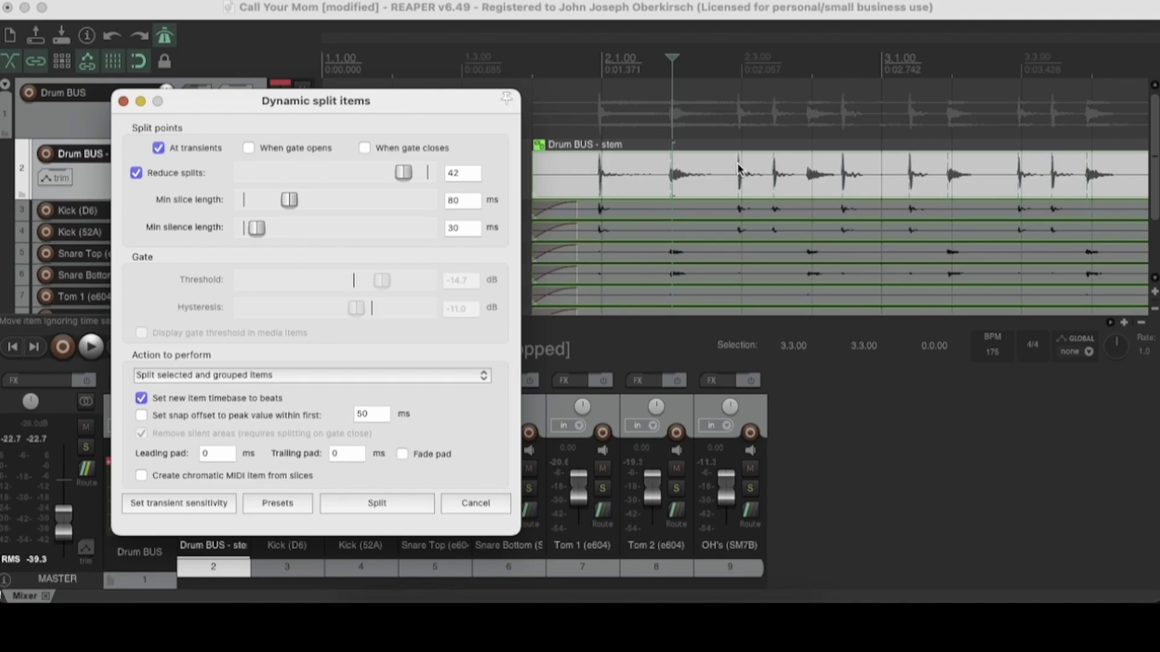
left_click_drag(376, 107, 773, 216)
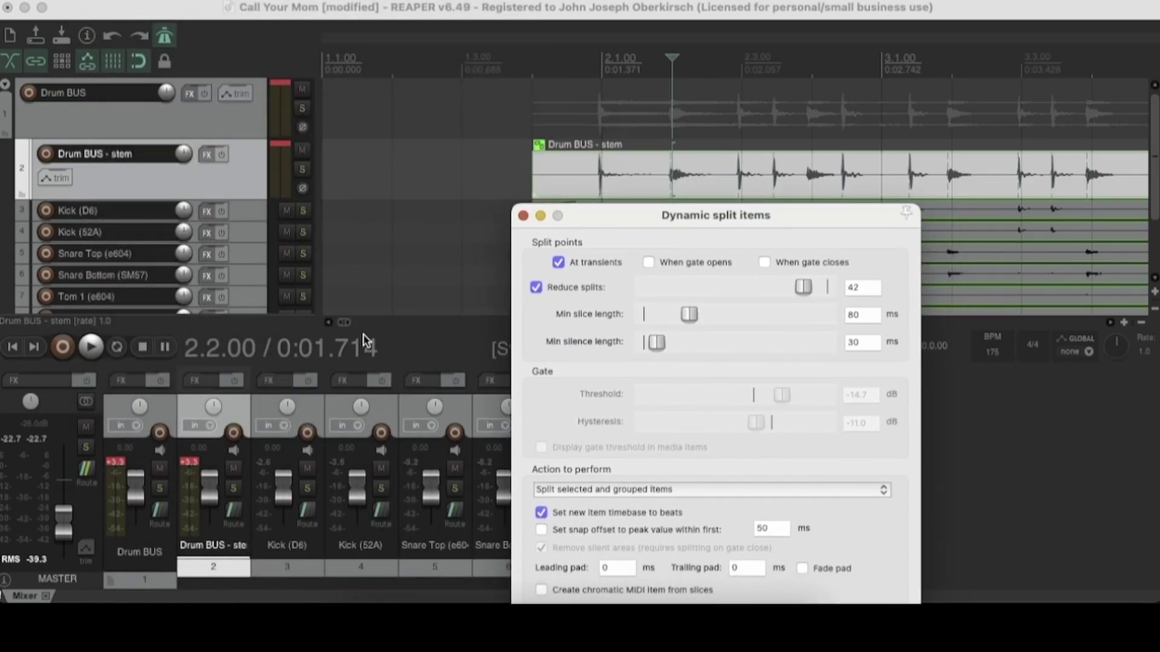
left_click_drag(344, 328, 348, 327)
scroll(347, 328, "right", 2)
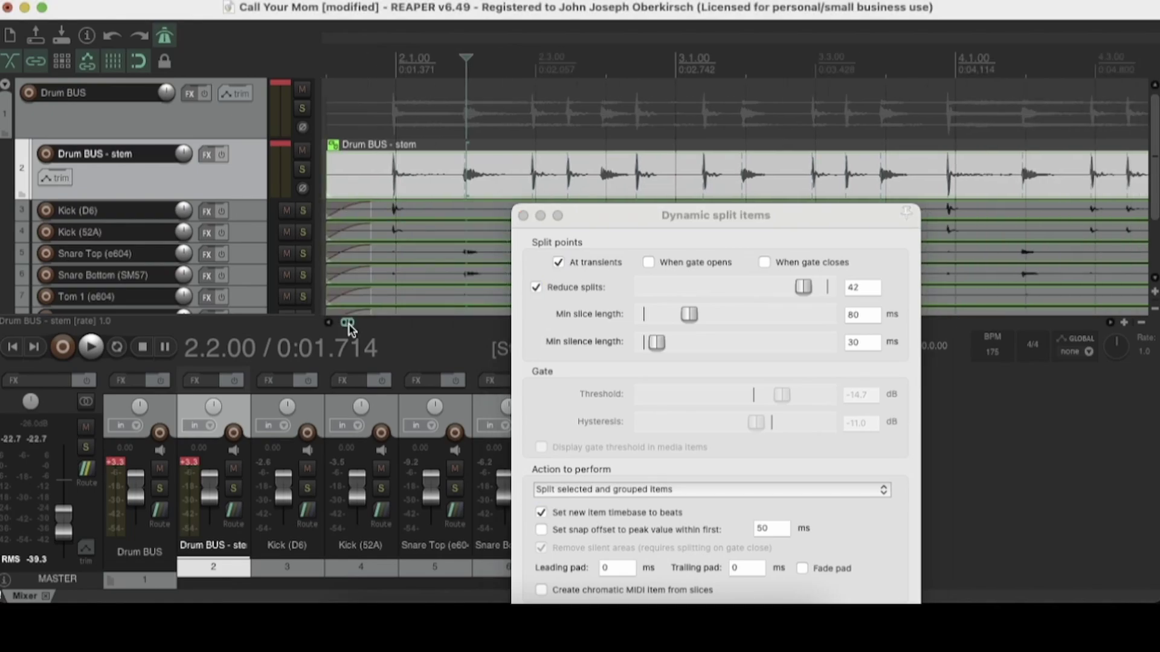
left_click(598, 180)
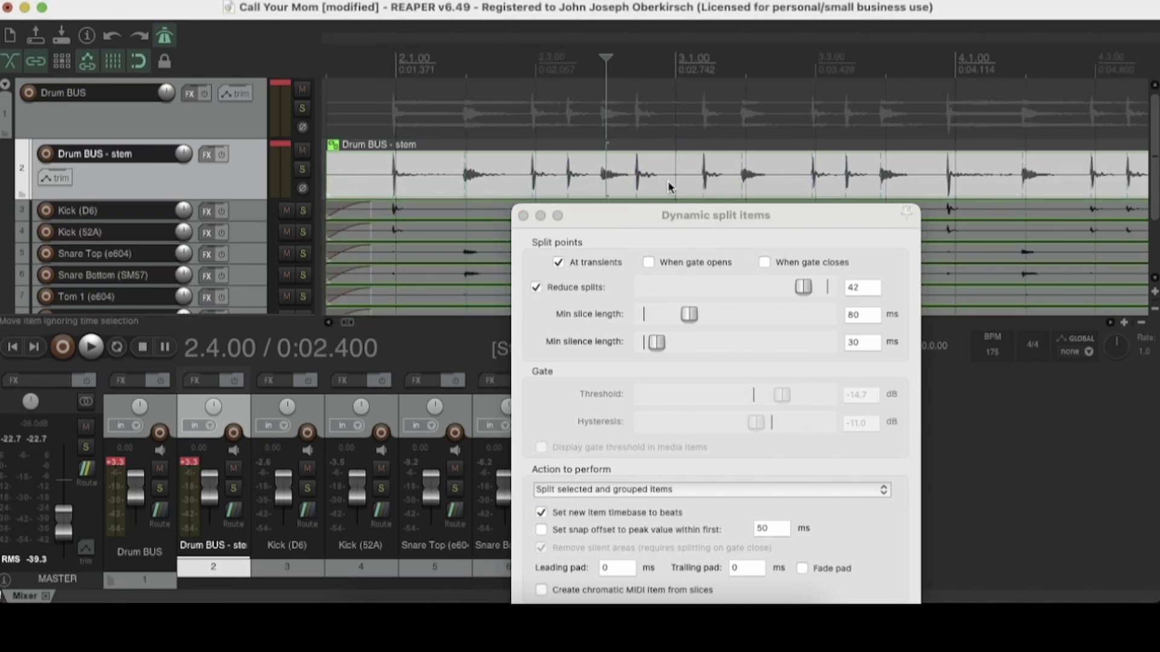
scroll(670, 180, "left", 3)
scroll(682, 178, "up", 4)
left_click_drag(719, 214, 394, 147)
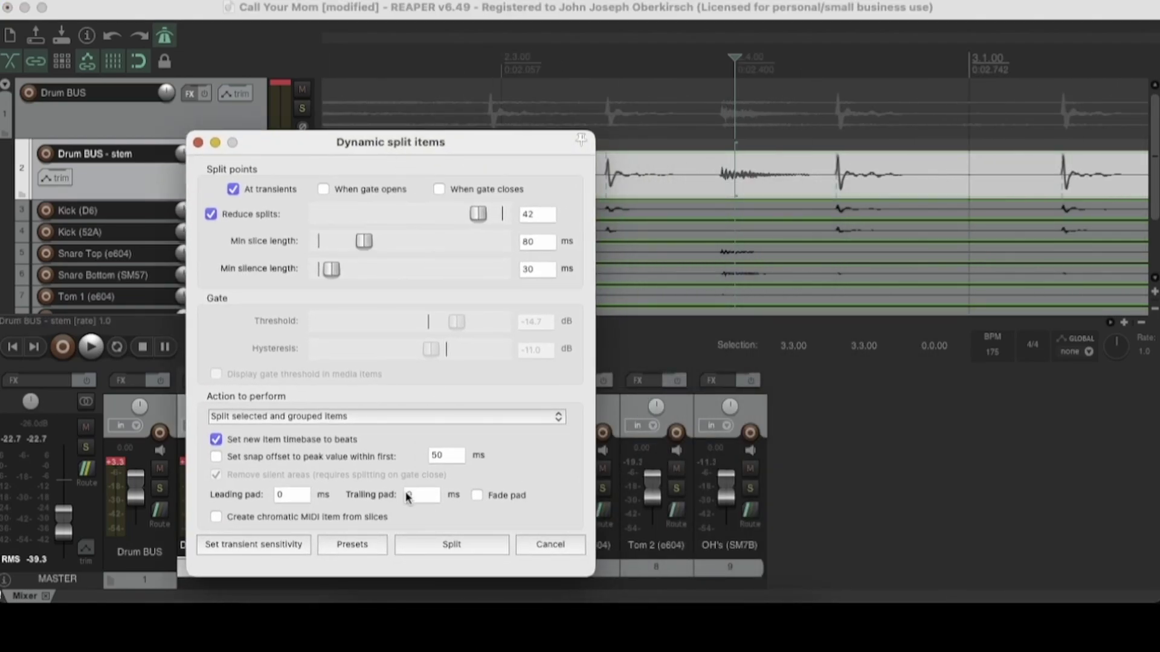
left_click(292, 542)
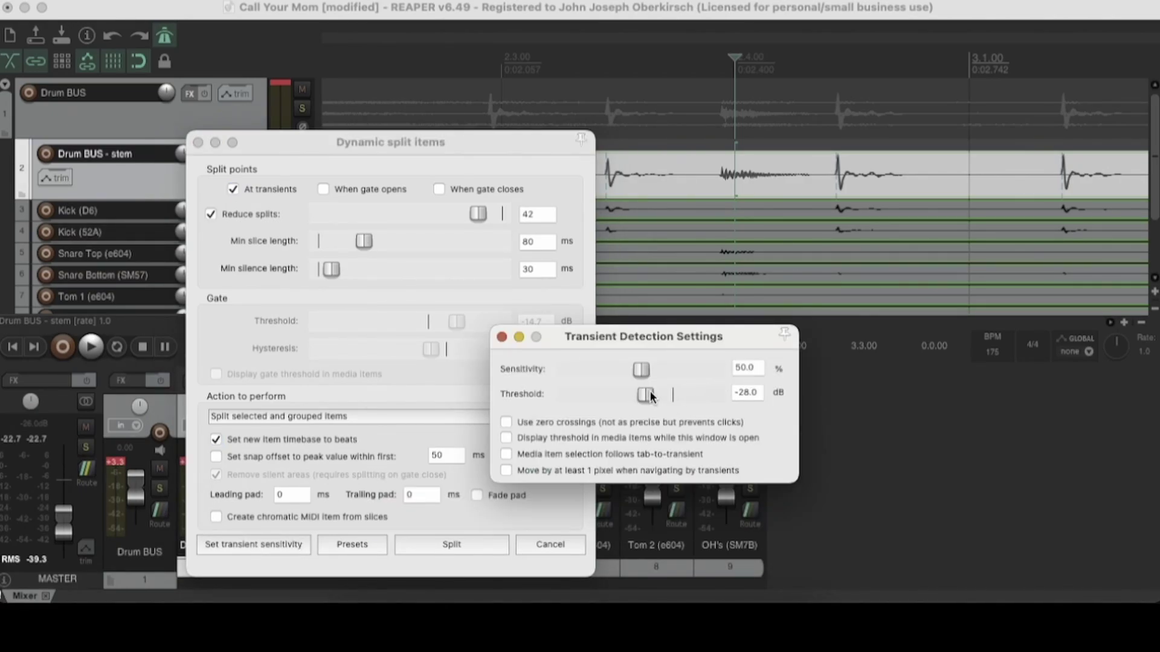
Nudge the transient threshold lower and raise Reduce splits from 42 to 46
left_click_drag(651, 399, 649, 398)
left_click(502, 337)
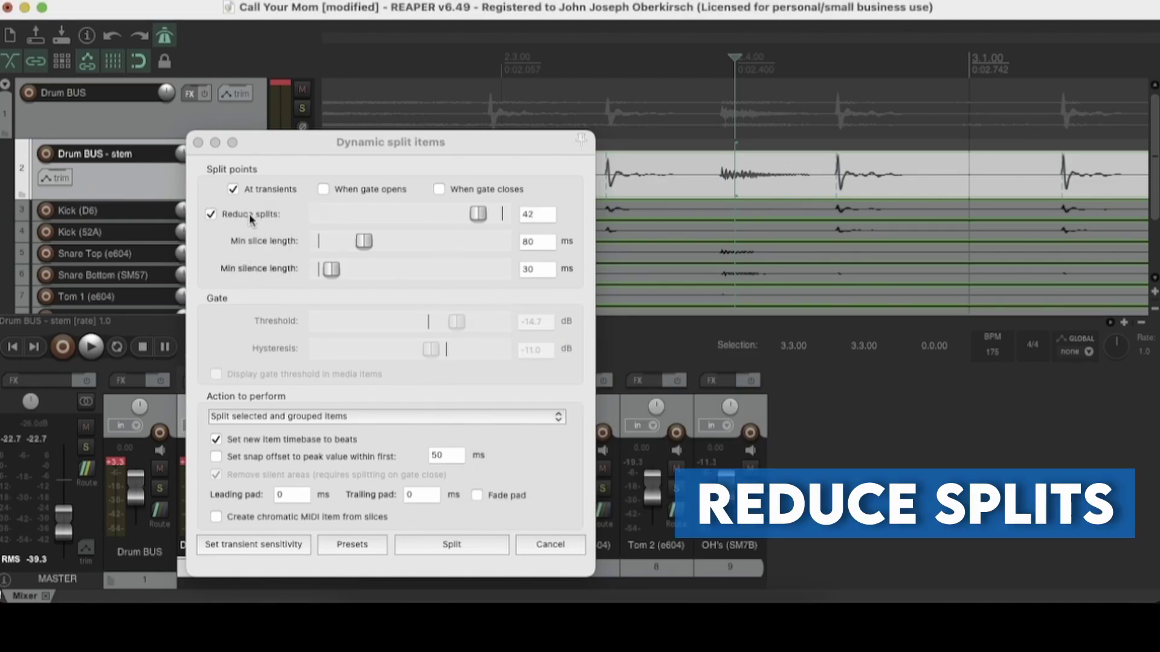
left_click(480, 217)
left_click_drag(483, 216, 489, 222)
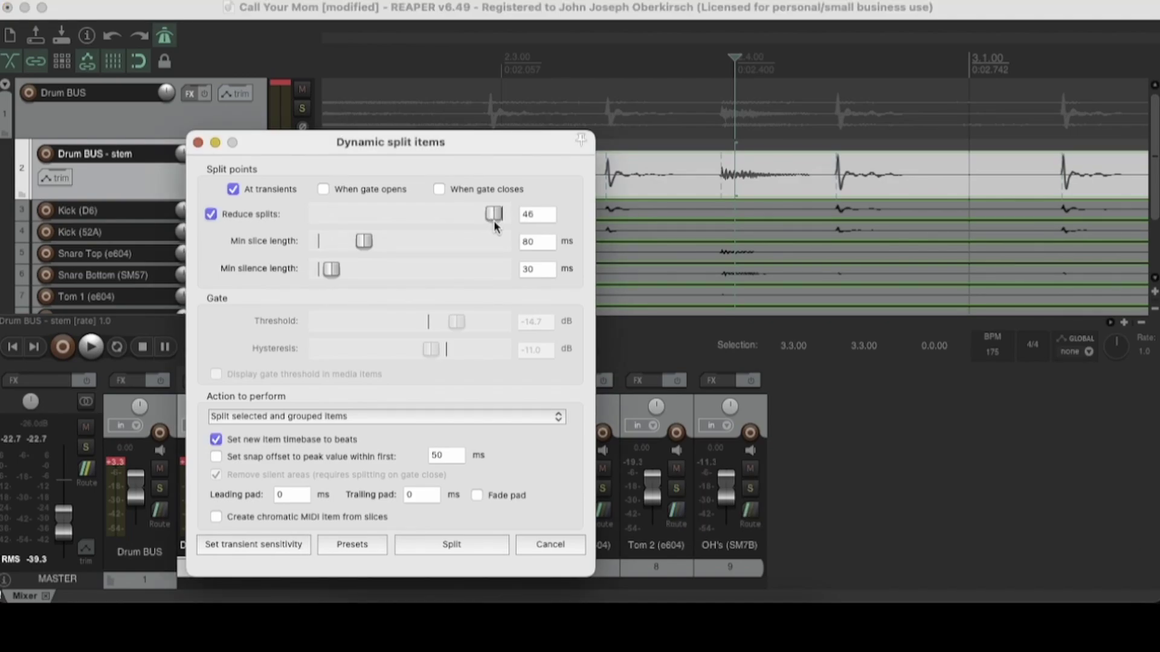
scroll(752, 183, "down", 4)
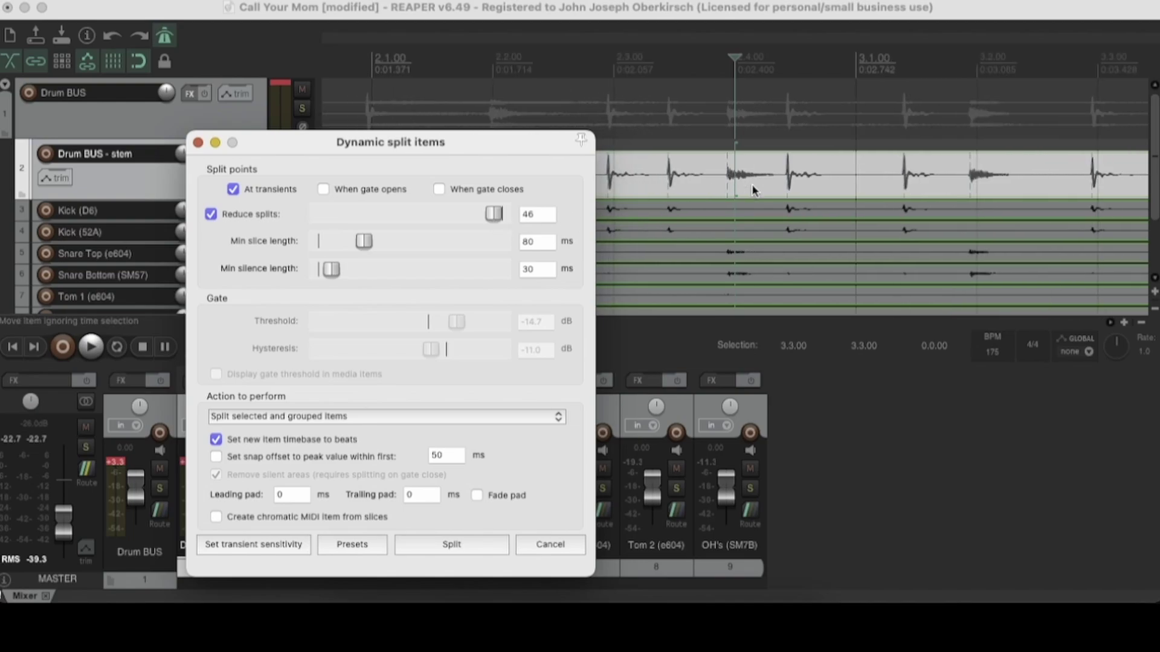
scroll(754, 190, "down", 6)
left_click(792, 172)
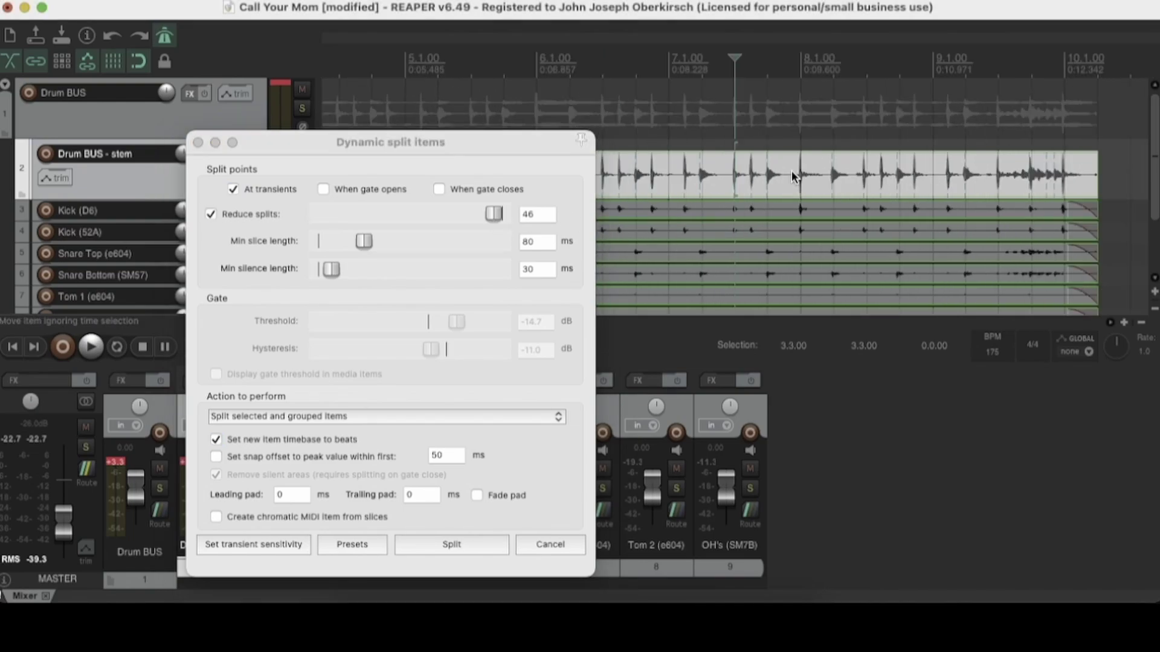
left_click_drag(536, 148, 1029, 190)
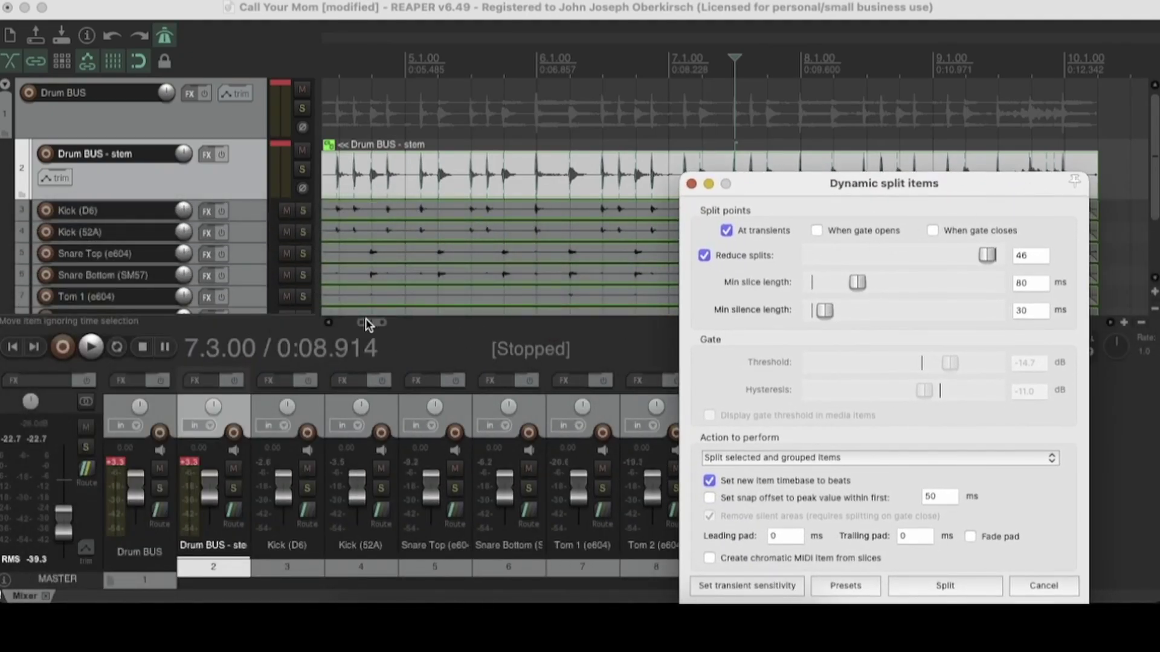
left_click_drag(365, 319, 344, 322)
left_click_drag(931, 183, 582, 107)
Try a -60 dB transient threshold, then return it to -28 dB
left_click(444, 508)
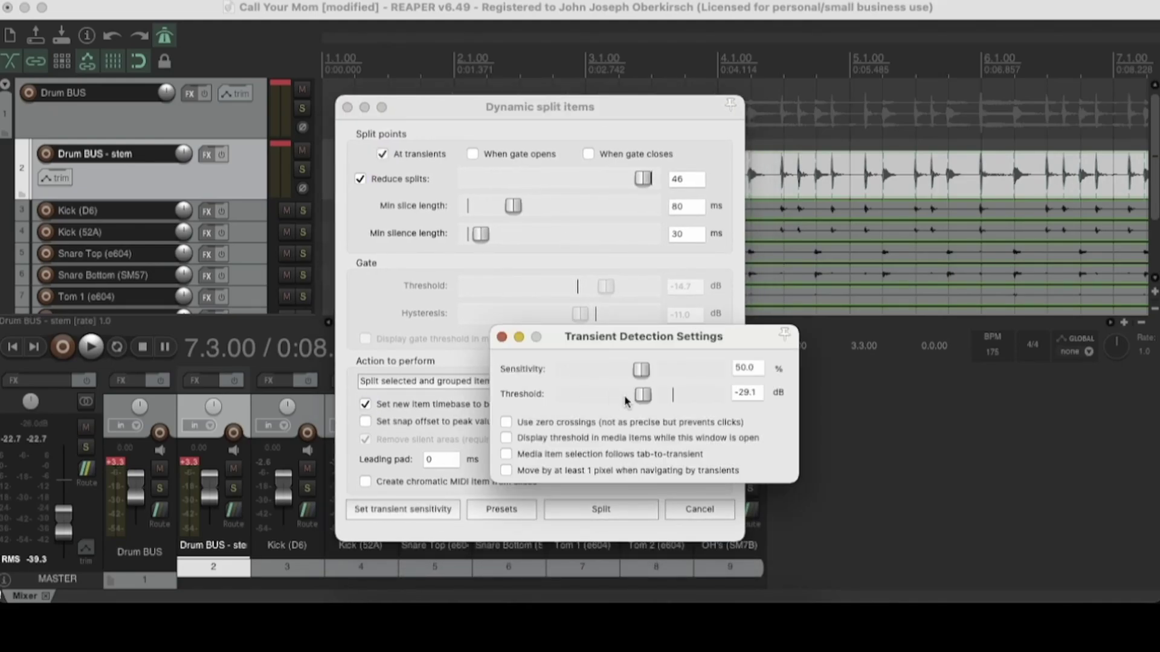
left_click_drag(642, 395, 566, 396)
left_click_drag(667, 107, 533, 112)
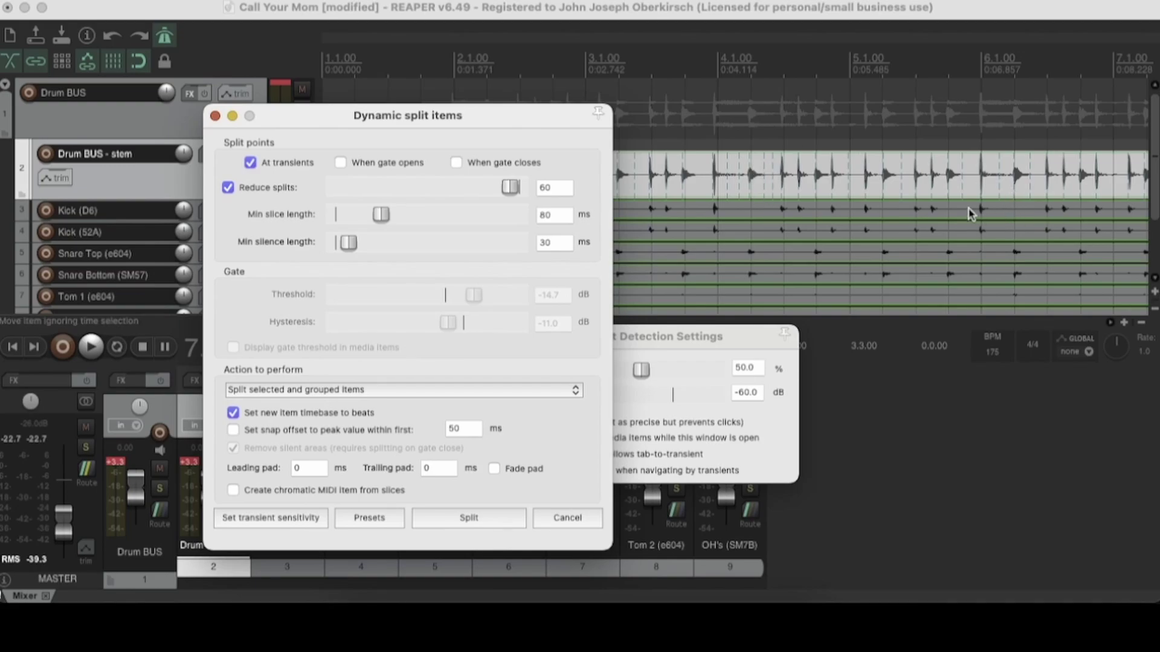
left_click_drag(674, 346, 553, 267)
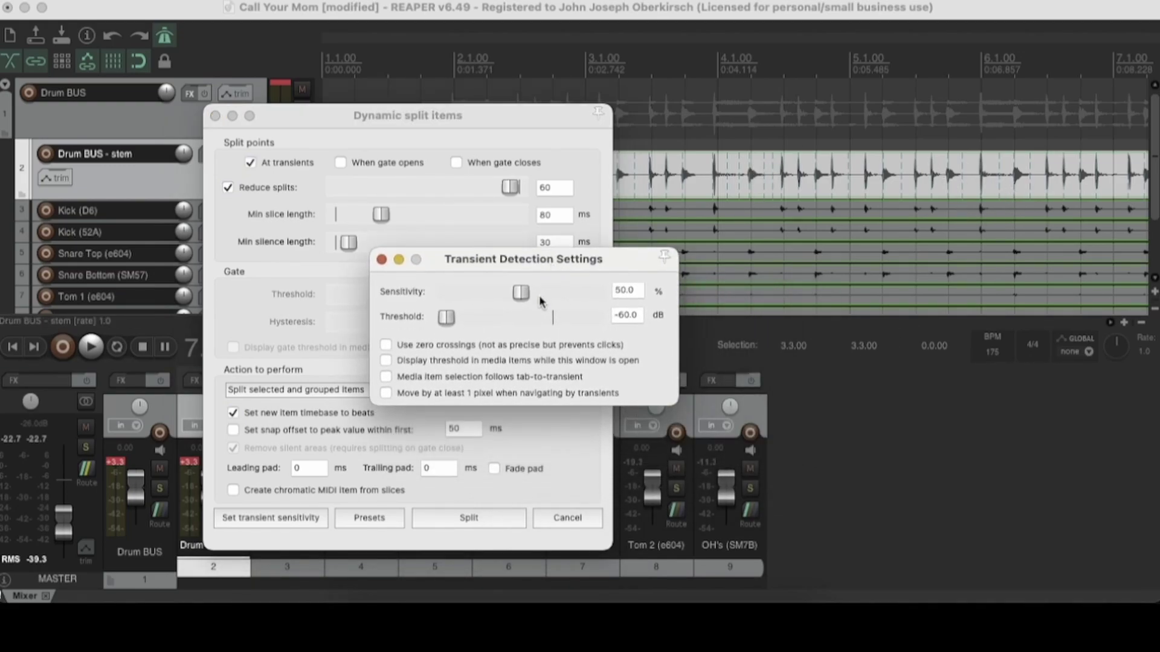
left_click_drag(447, 319, 527, 346)
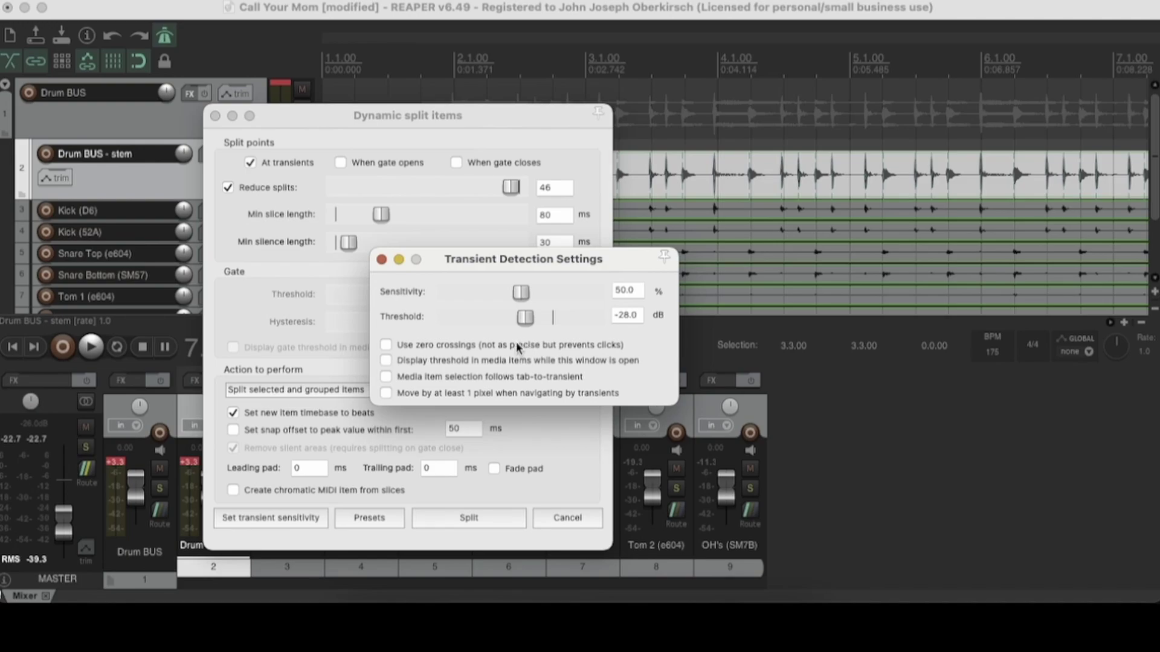
left_click_drag(552, 116, 746, 91)
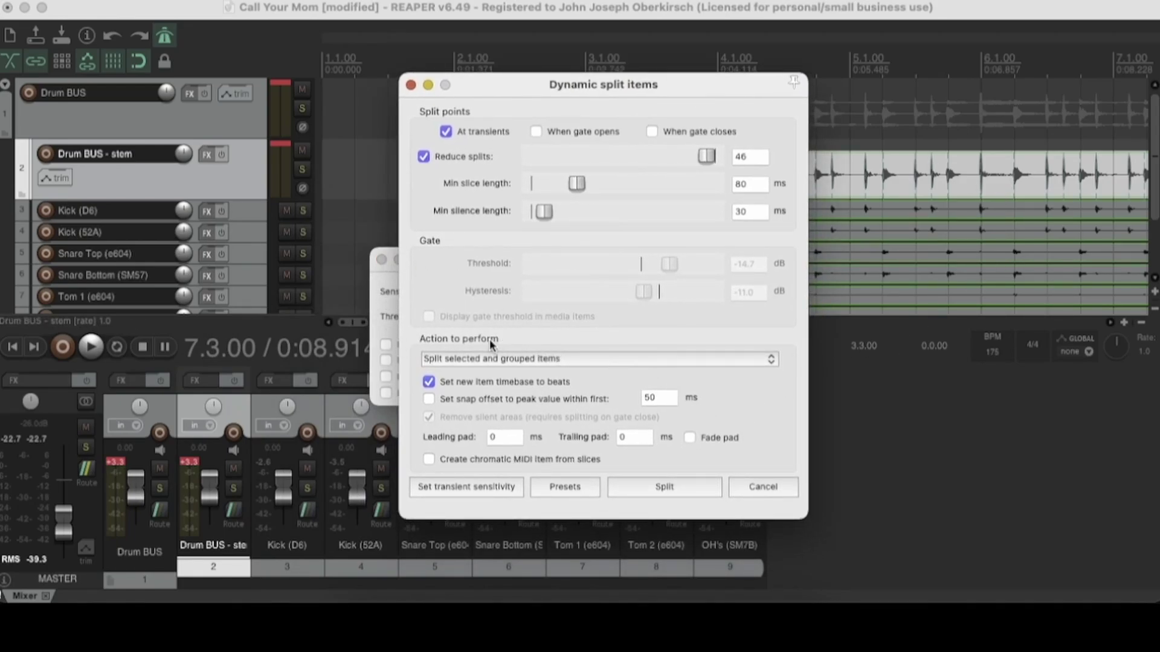
left_click(512, 360)
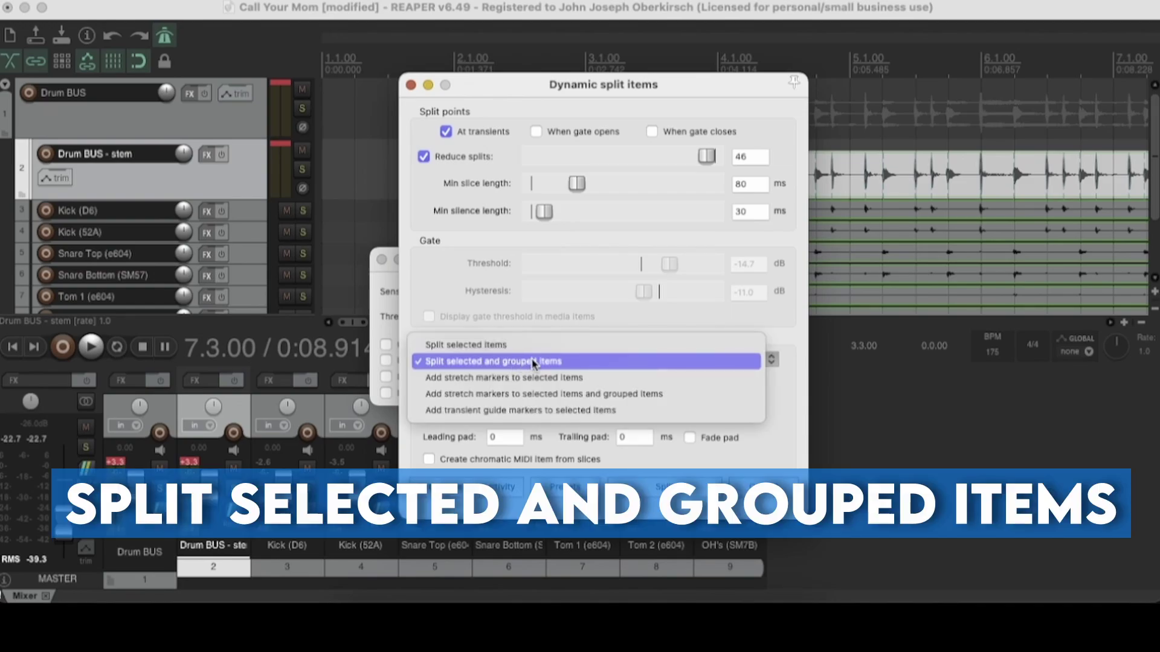
left_click(535, 362)
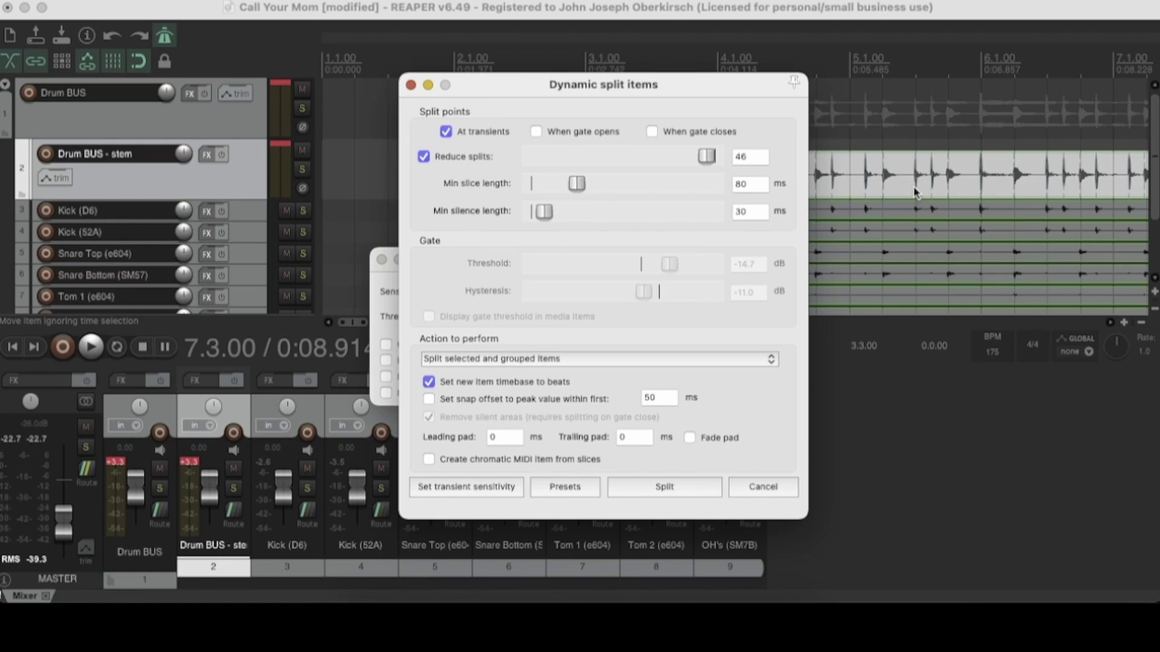
Split the drum items at their detected transients
left_click(687, 491)
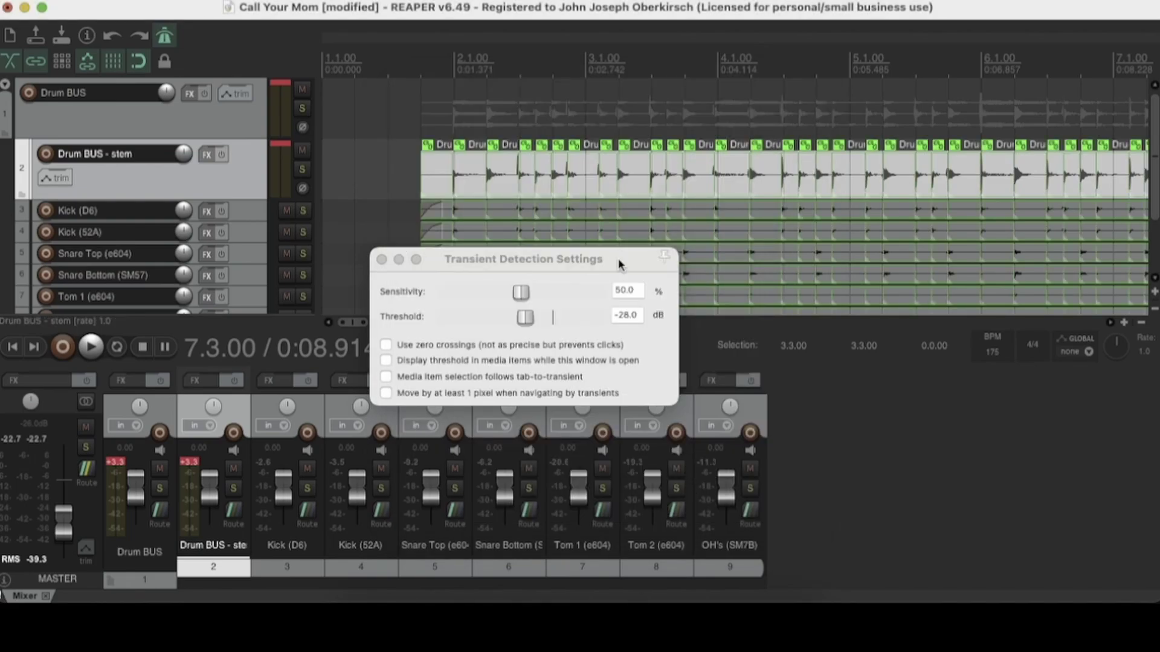
left_click_drag(624, 261, 560, 400)
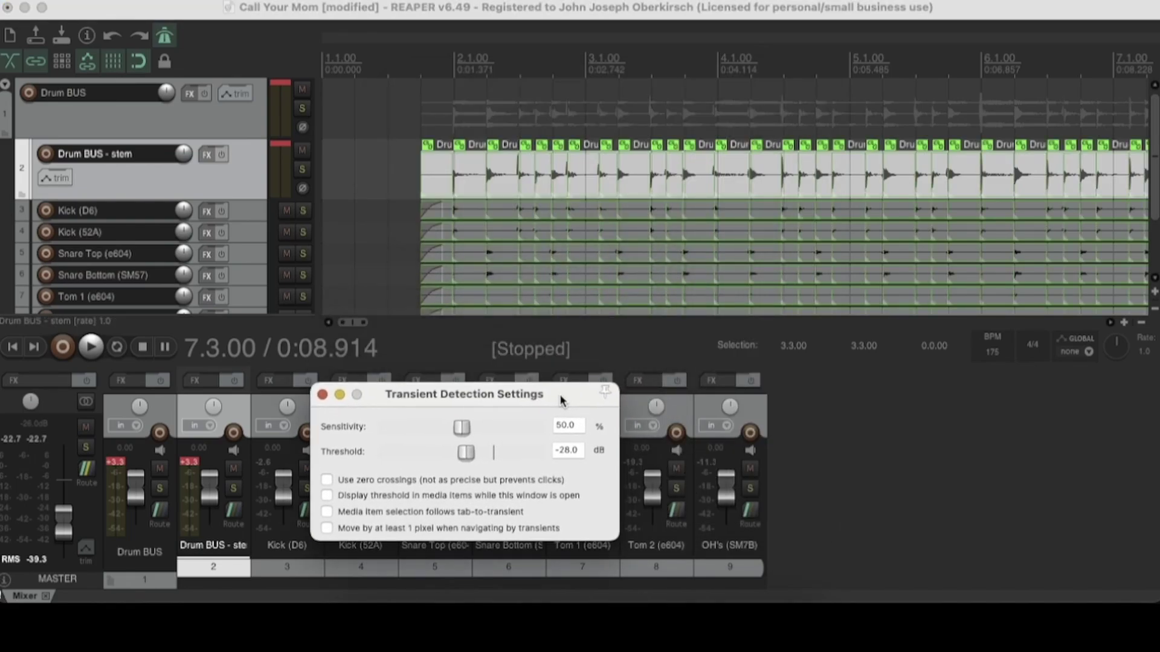
left_click(429, 175)
scroll(433, 182, "up", 5)
scroll(789, 179, "down", 2)
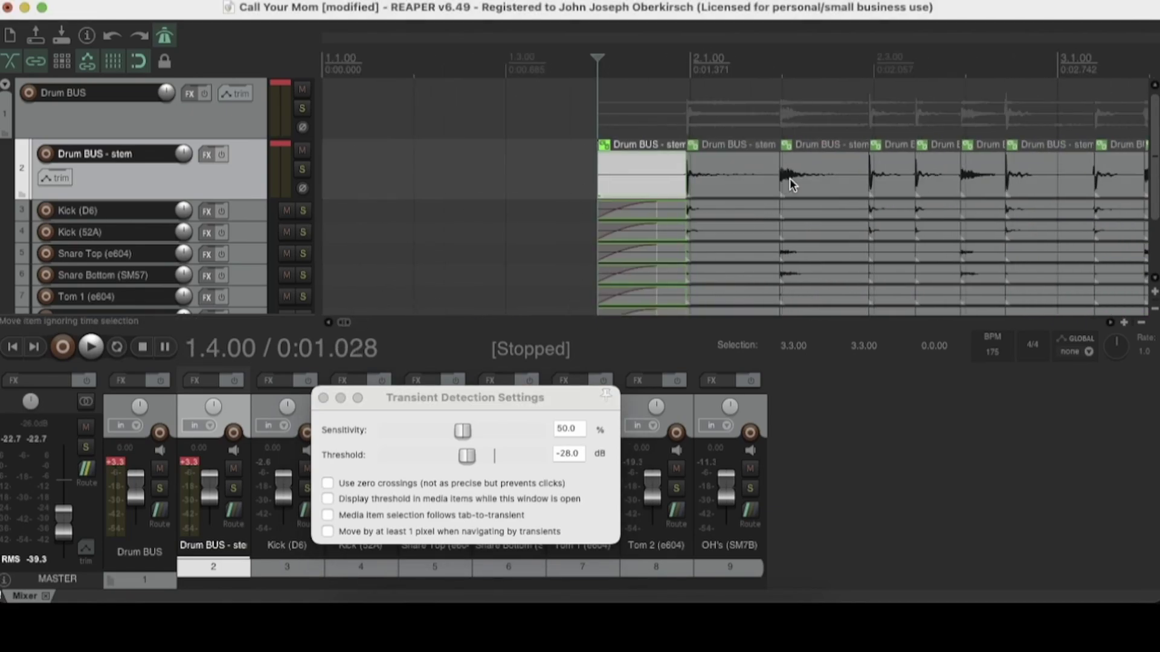
Remove the Drum BUS - stem track and close the transient detection settings
right_click(233, 183)
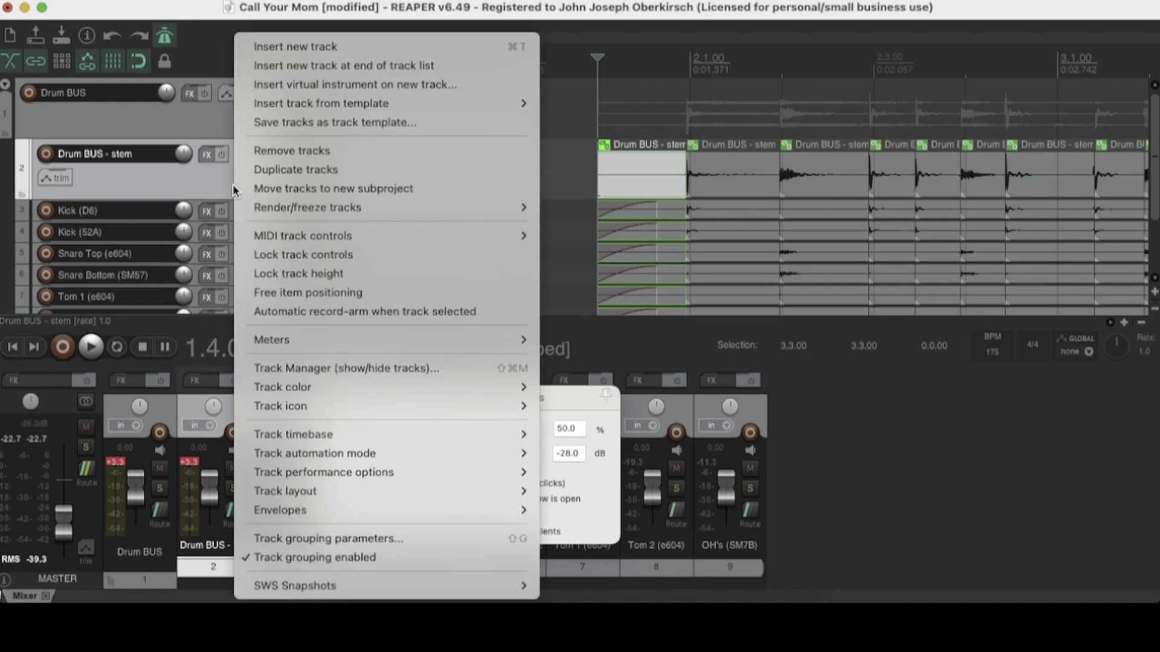
left_click(300, 154)
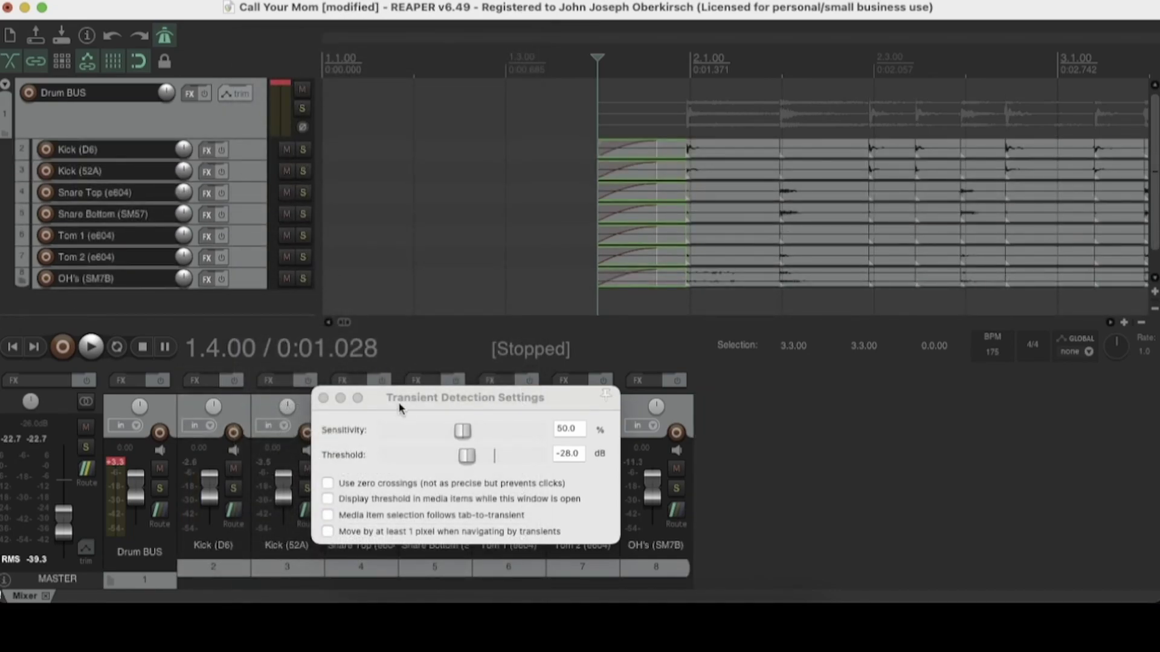
left_click(323, 397)
Quantize the sliced items across all drum tracks to a 1/16 grid
scroll(744, 267, "down", 3)
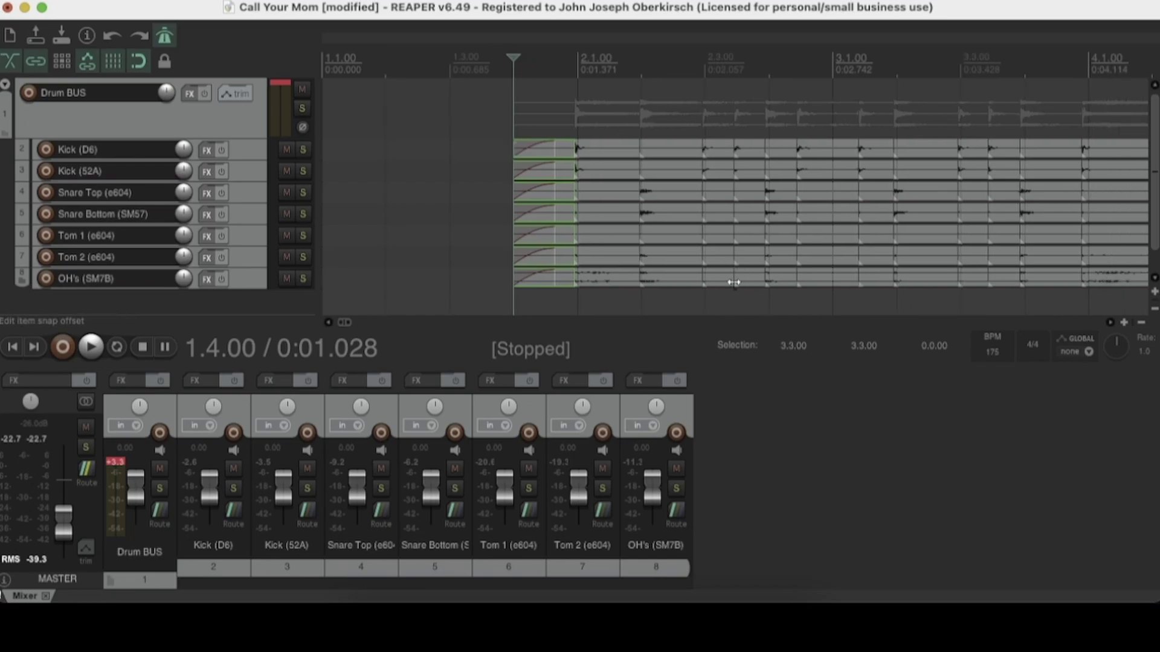
scroll(733, 281, "down", 1)
scroll(733, 281, "down", 2)
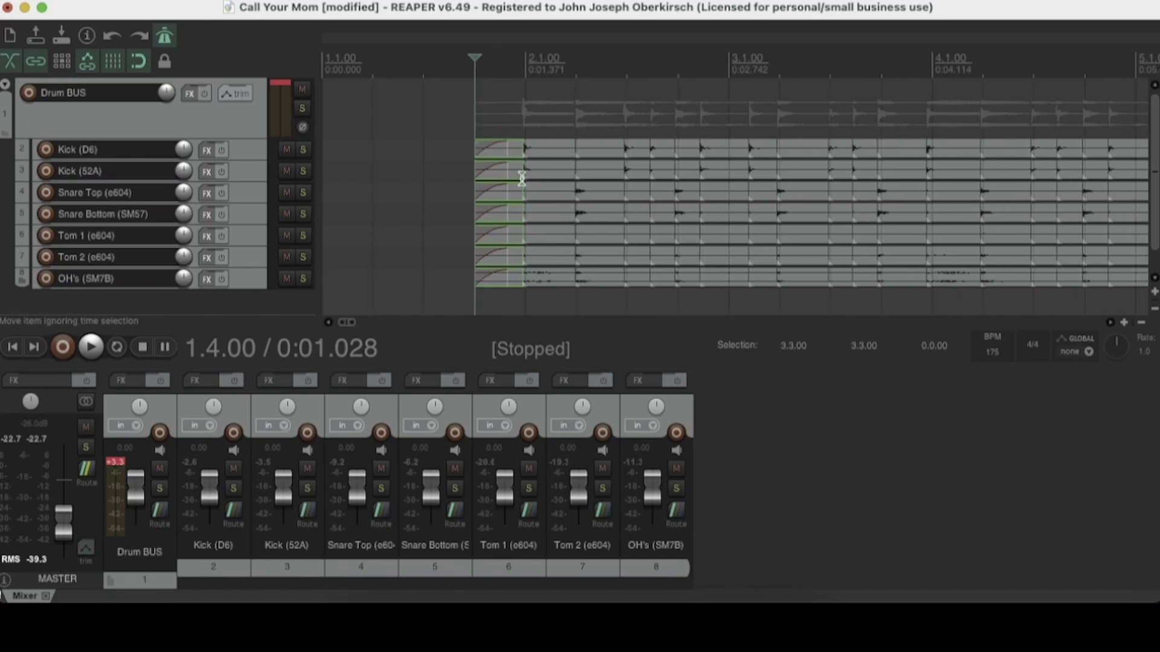
left_click_drag(490, 119, 906, 290)
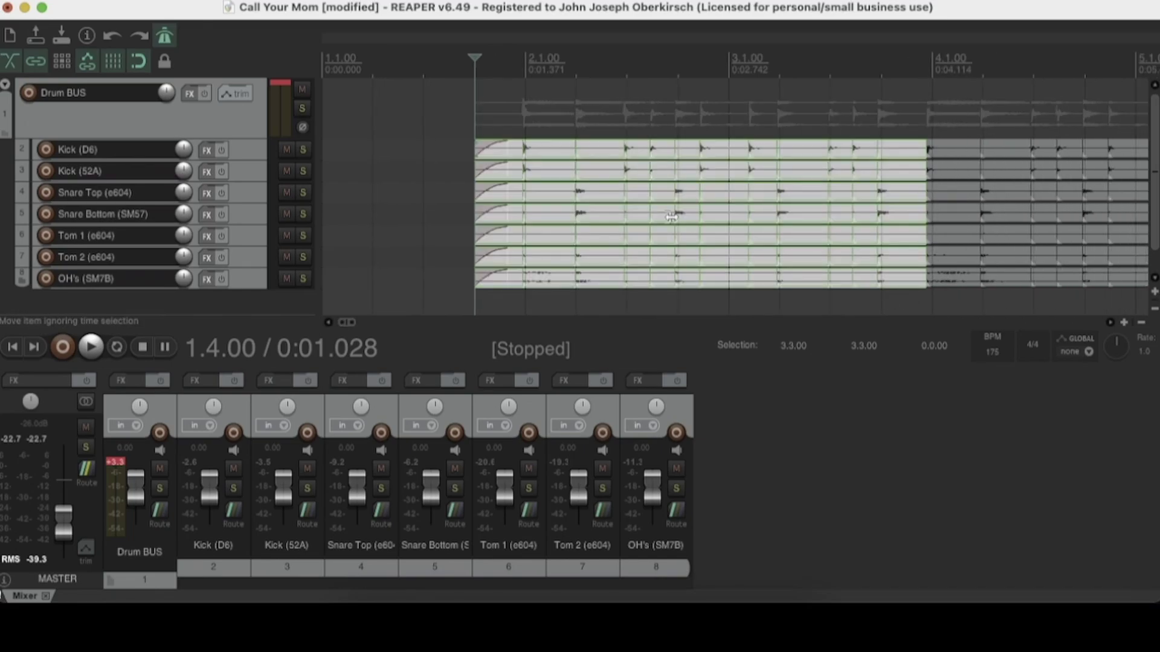
right_click(561, 152)
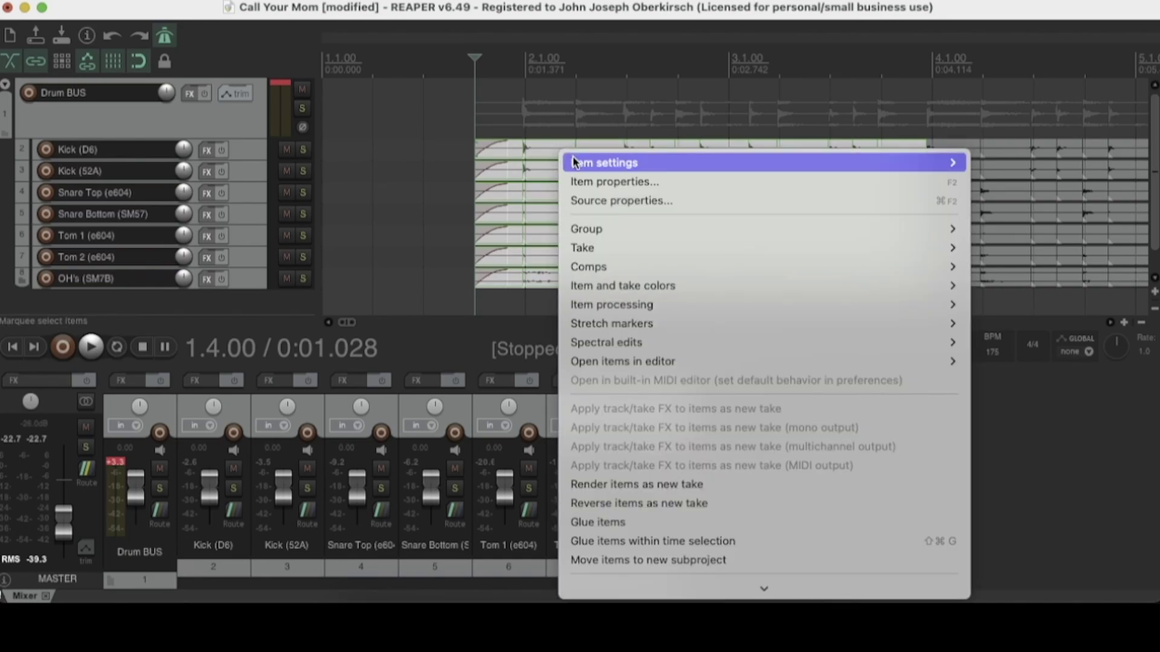
mouse_move(616, 307)
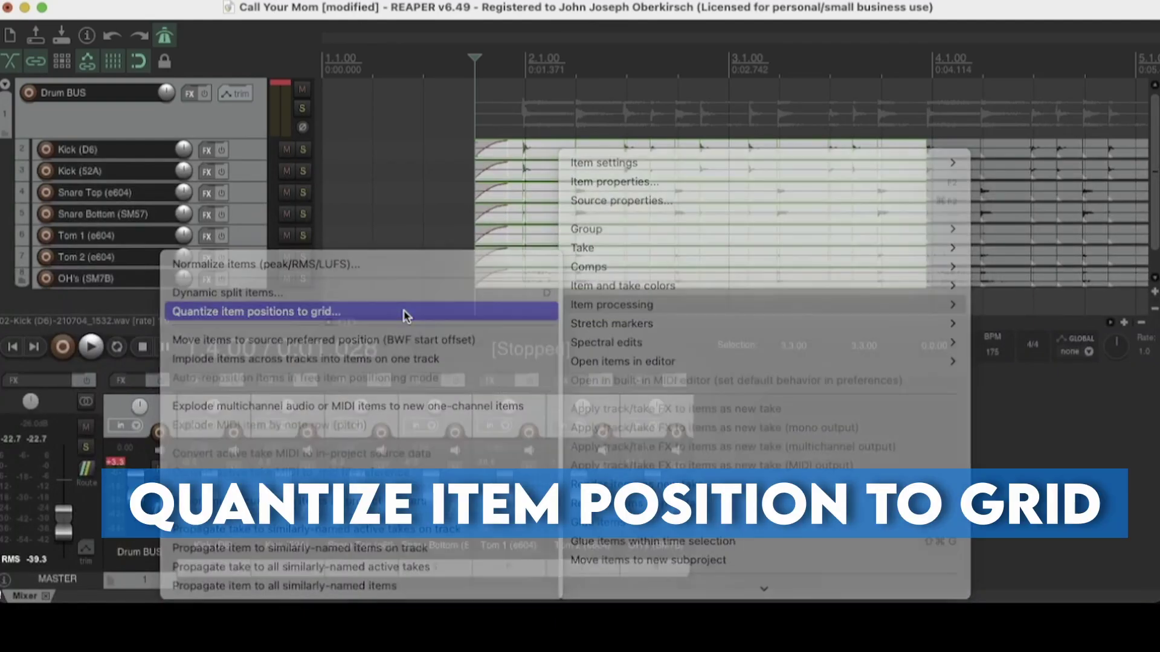
left_click(404, 313)
left_click(160, 264)
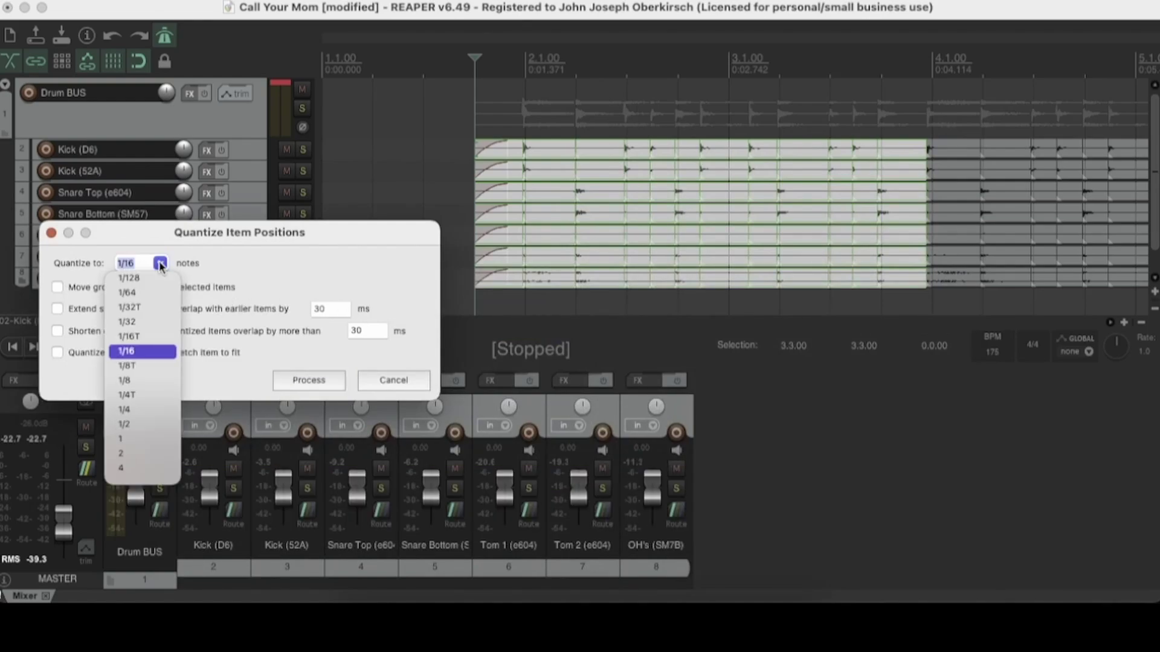
left_click(136, 350)
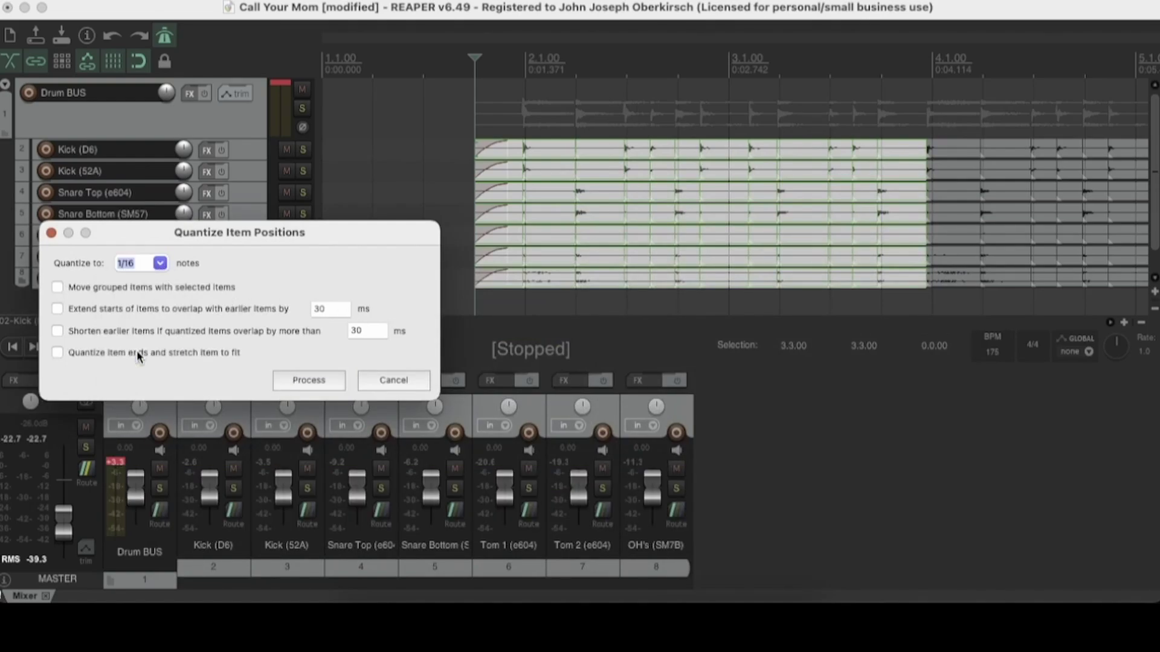
left_click(282, 379)
scroll(311, 324, "up", 3)
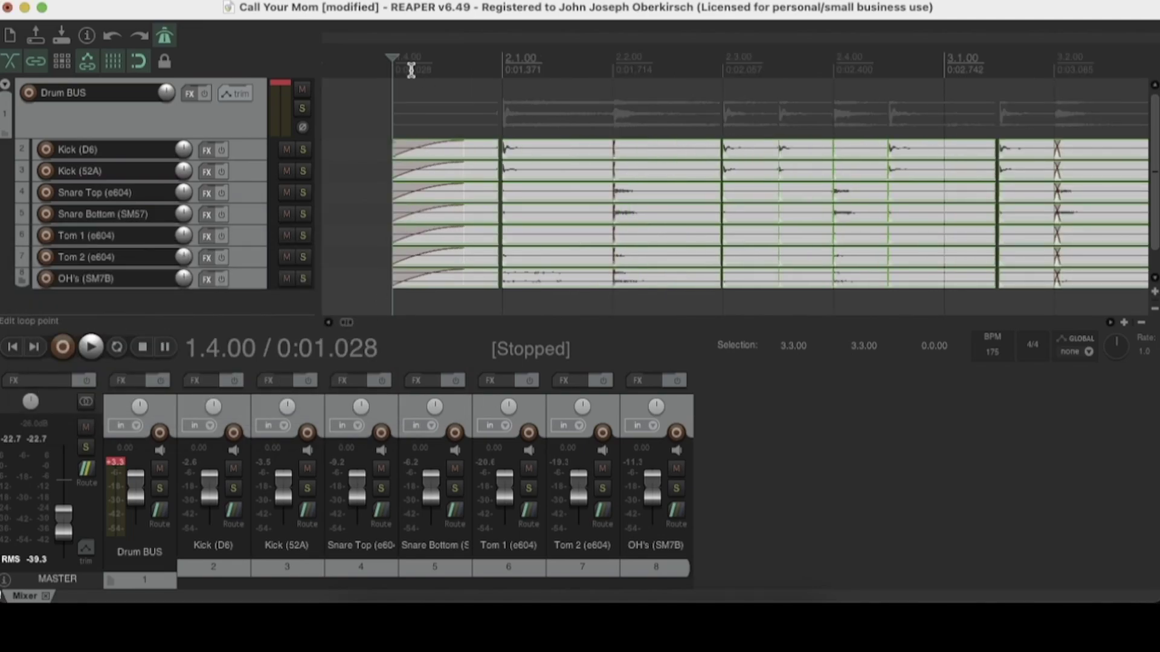
Toggle trimming content behind edited items and undo the last item edit
left_click(356, 0)
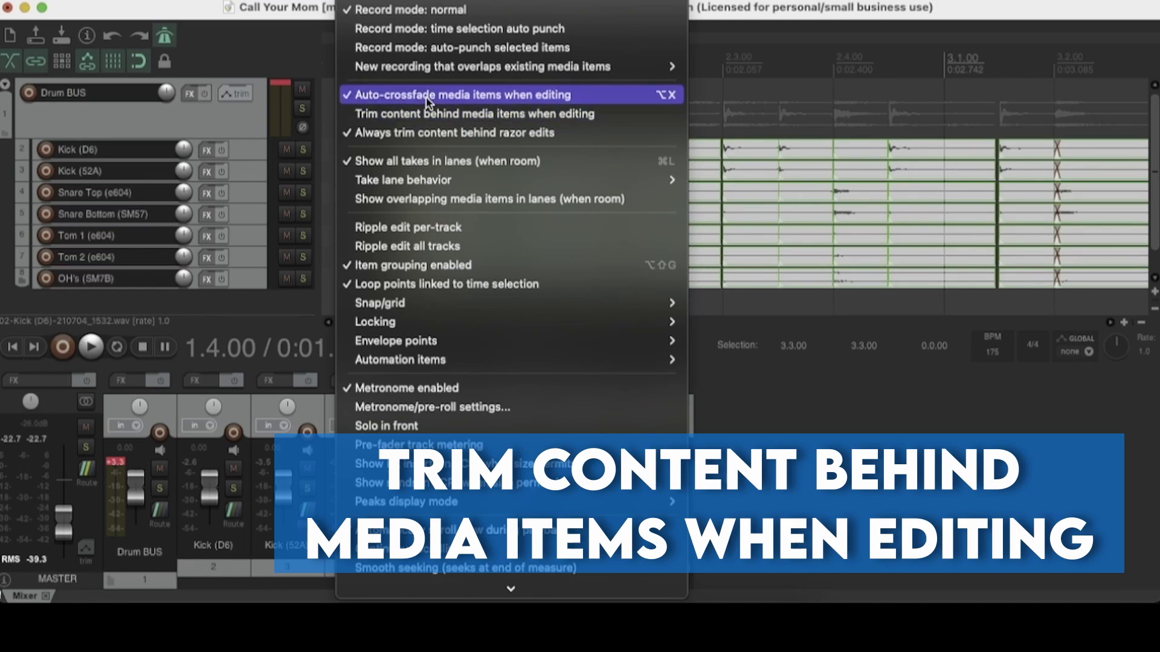
left_click(425, 97)
left_click(113, 39)
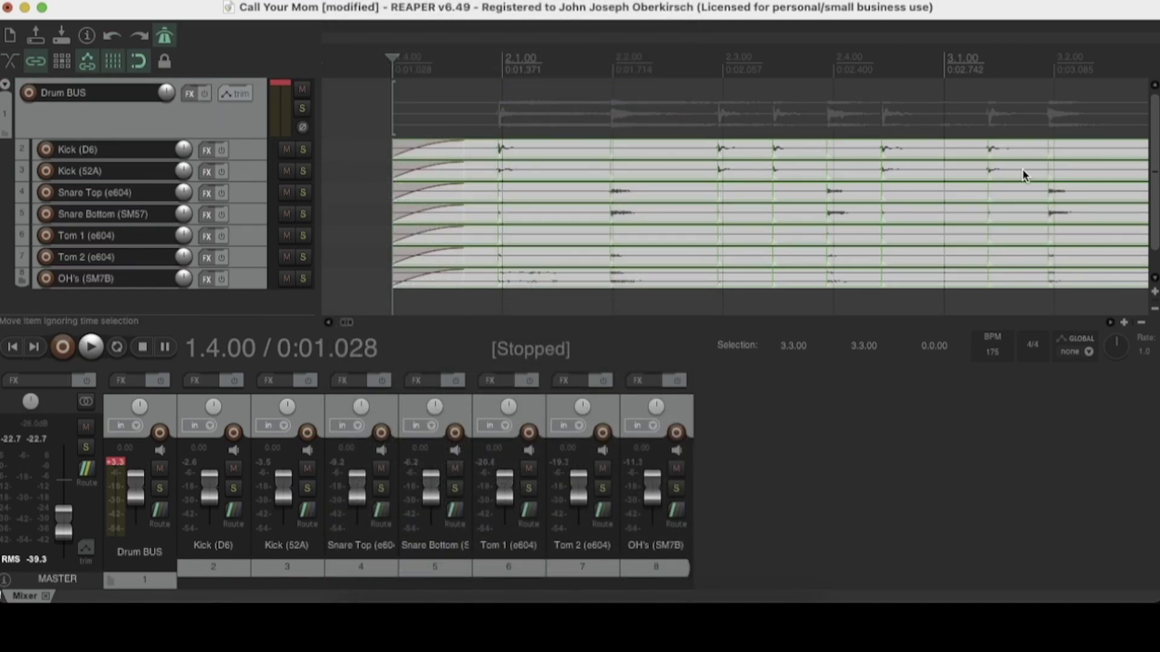
Quantize the selected drum items up to bar 4 to the 1/16 grid
scroll(966, 194, "down", 1)
scroll(966, 194, "down", 3)
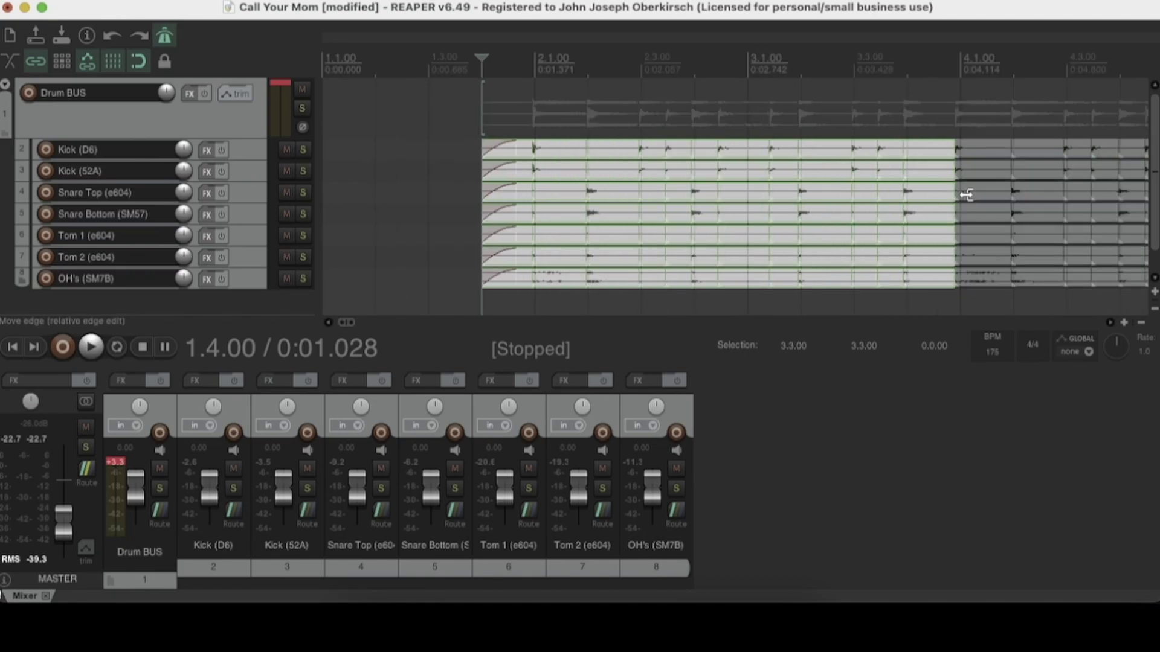
right_click(338, 322)
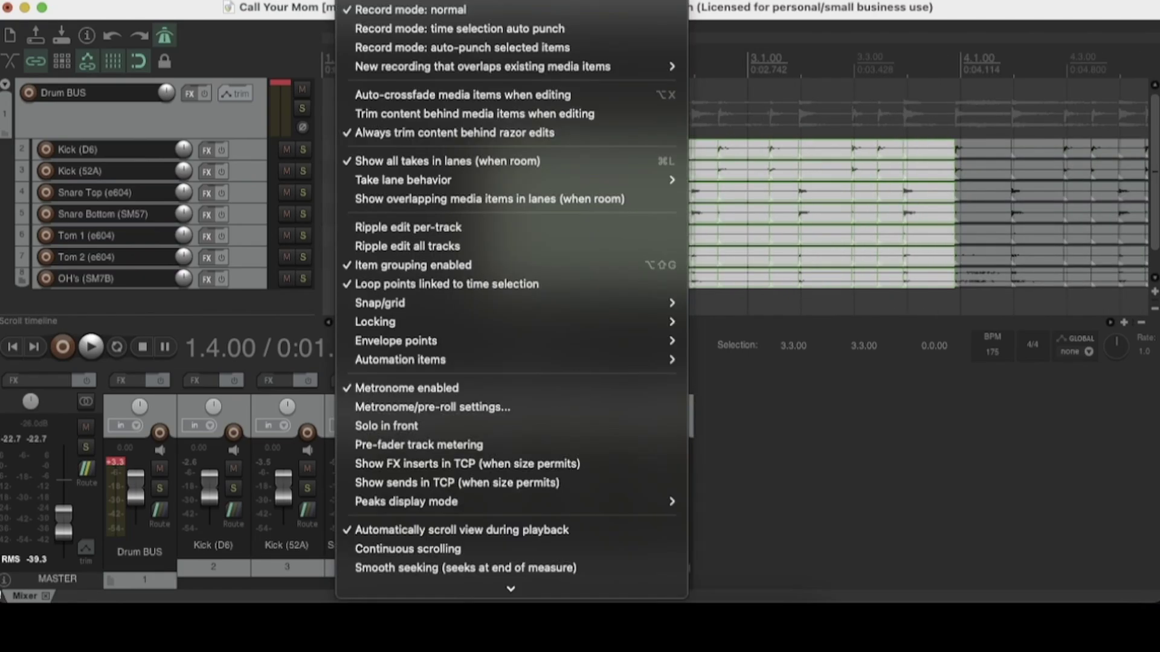
key("Escape")
right_click(567, 150)
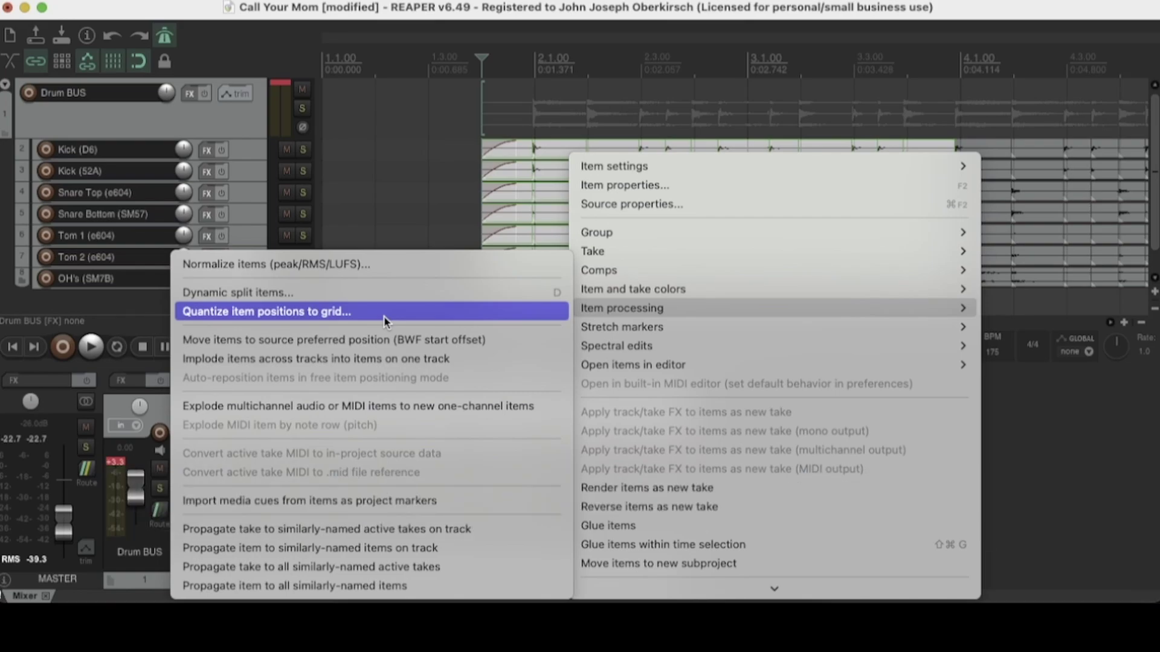
left_click(383, 317)
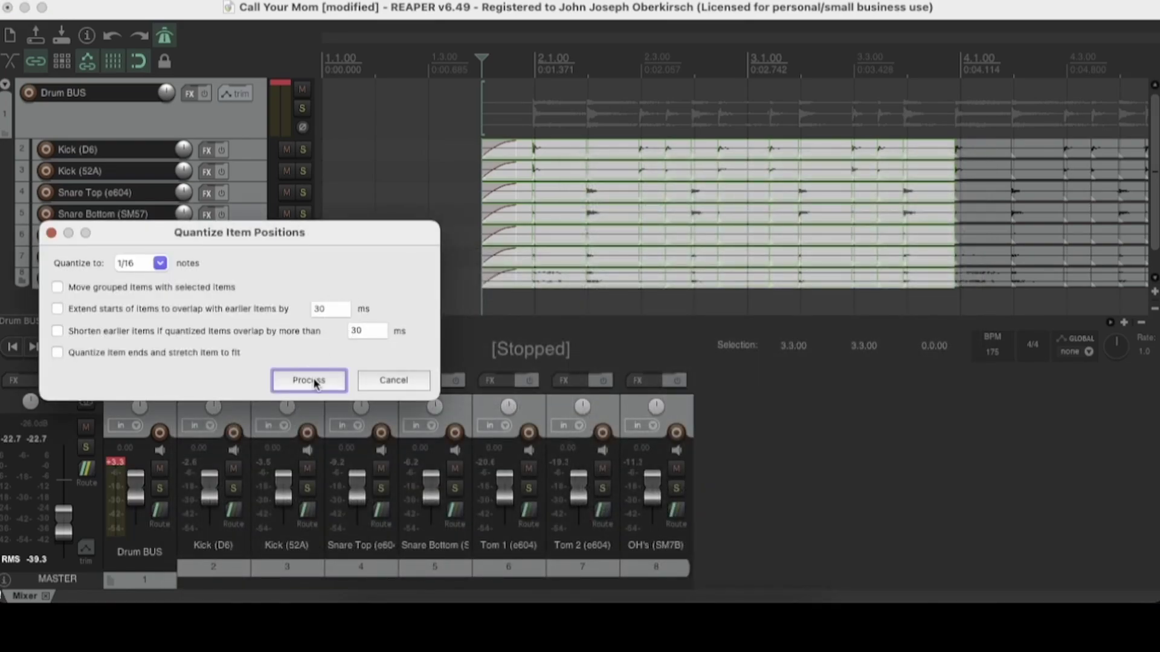
left_click(313, 380)
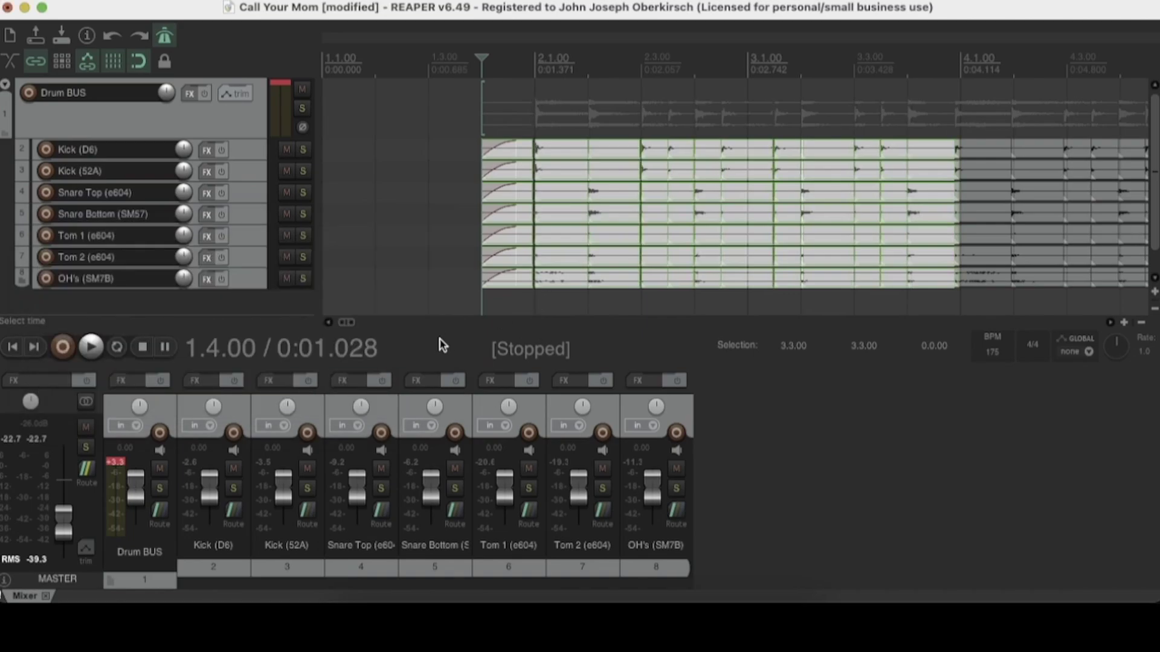
left_click_drag(350, 322, 365, 329)
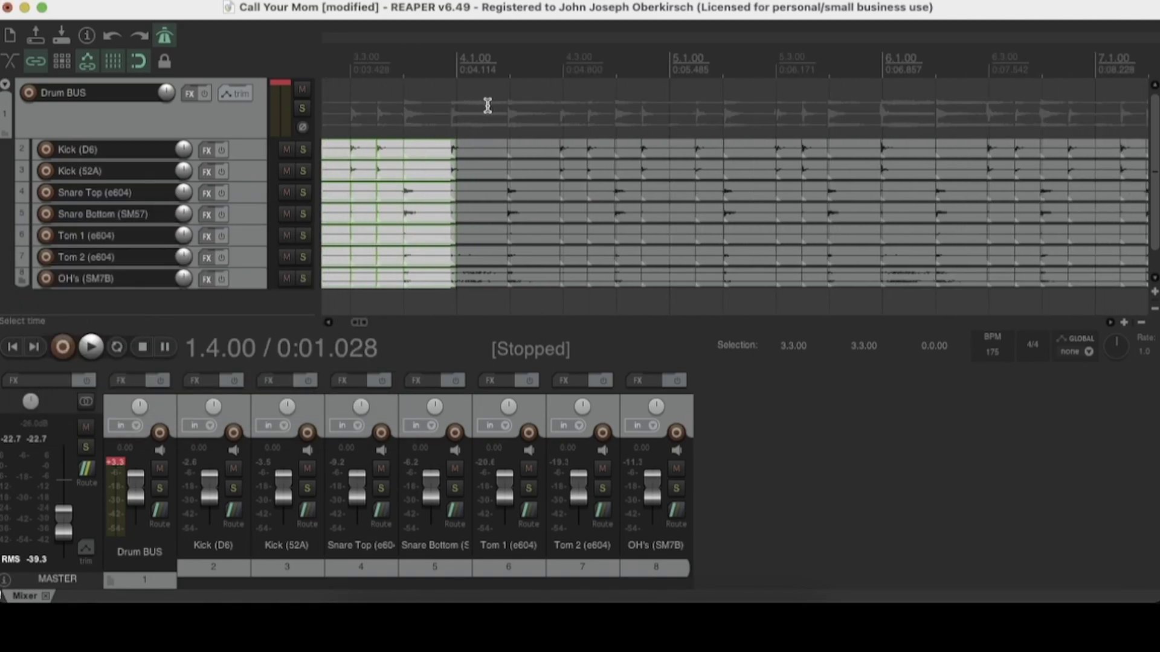
Quantize the drum items from bar 4 to bar 6 to the 1/16 grid
left_click_drag(488, 106, 865, 281)
right_click(751, 152)
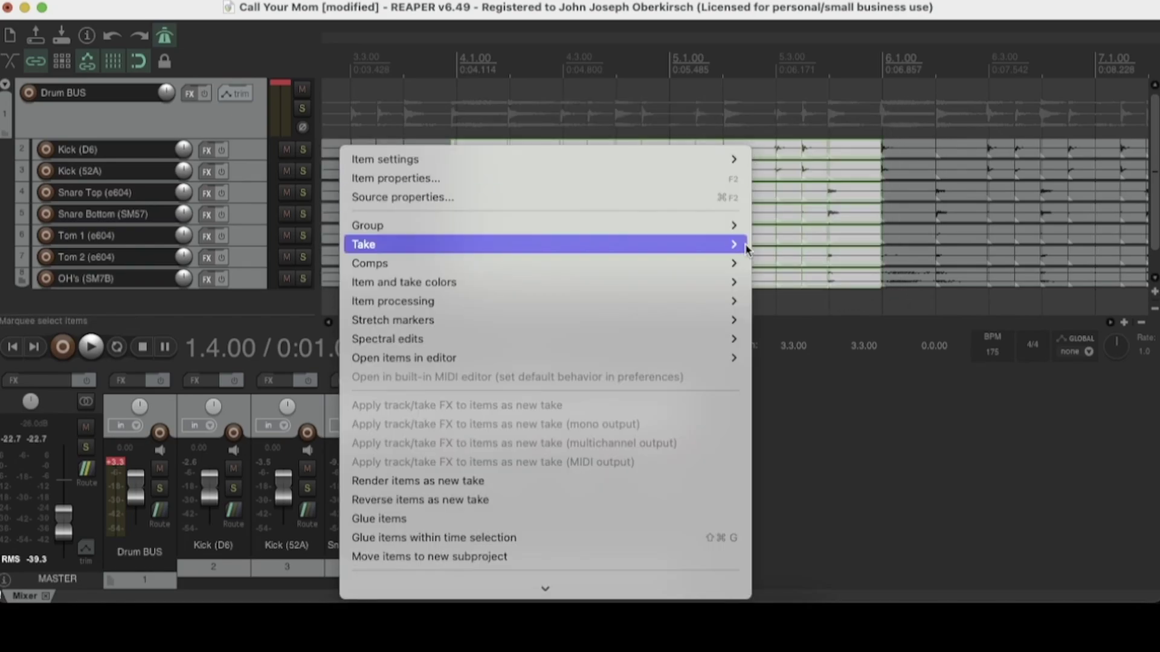
mouse_move(707, 291)
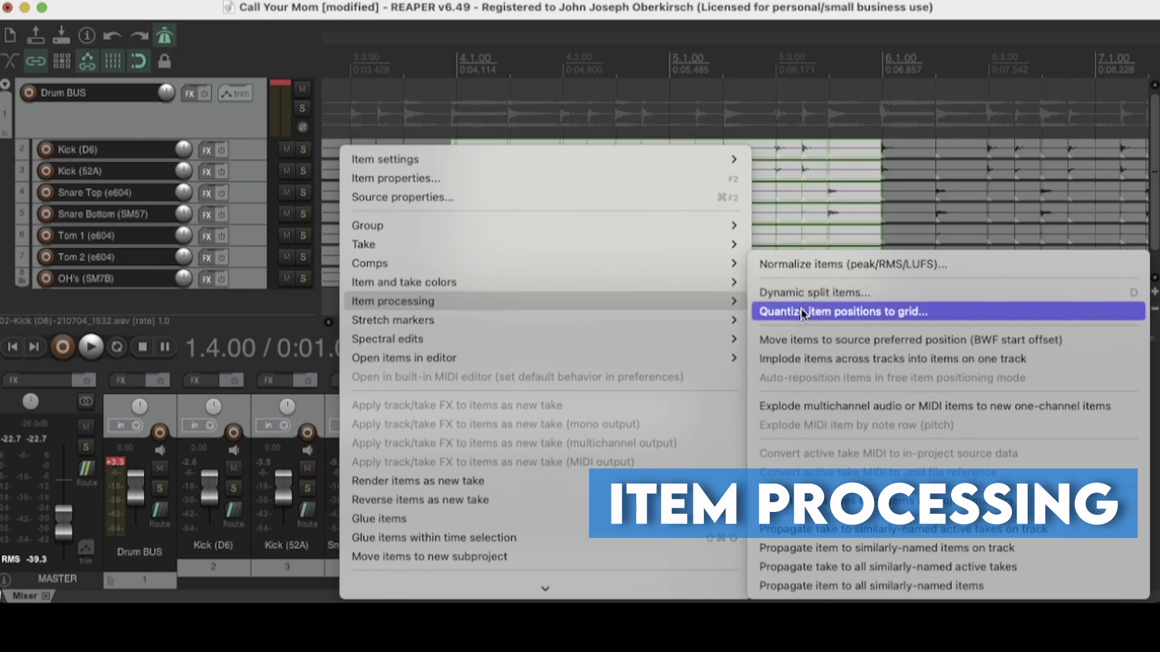
left_click(843, 312)
left_click(341, 384)
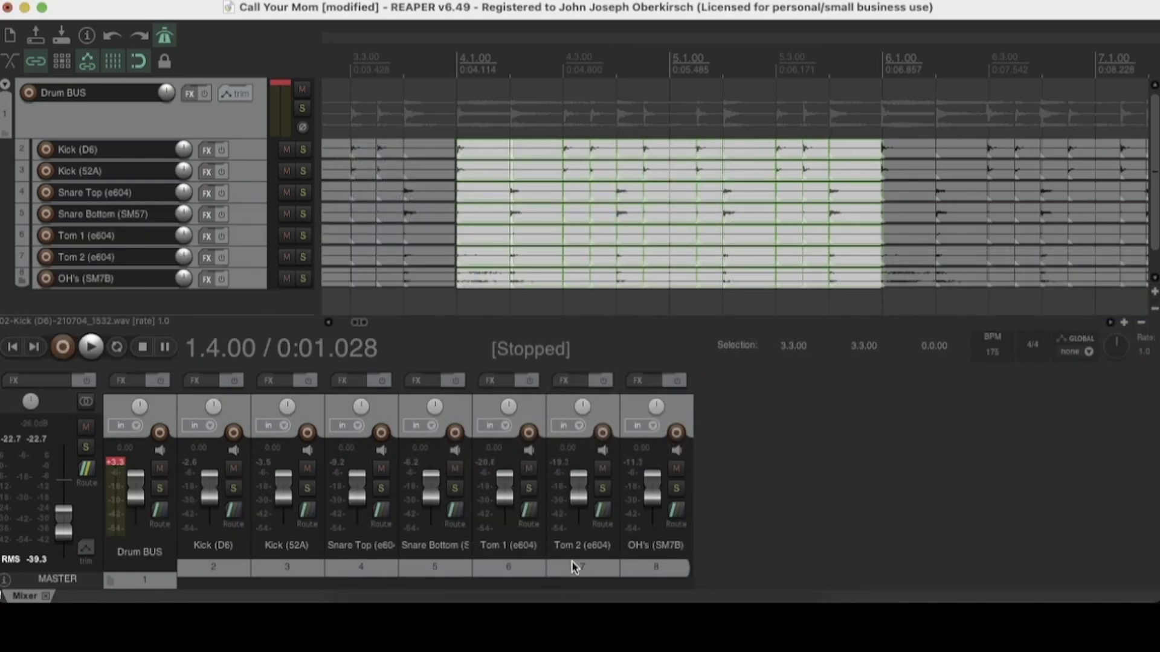
left_click_drag(360, 322, 373, 331)
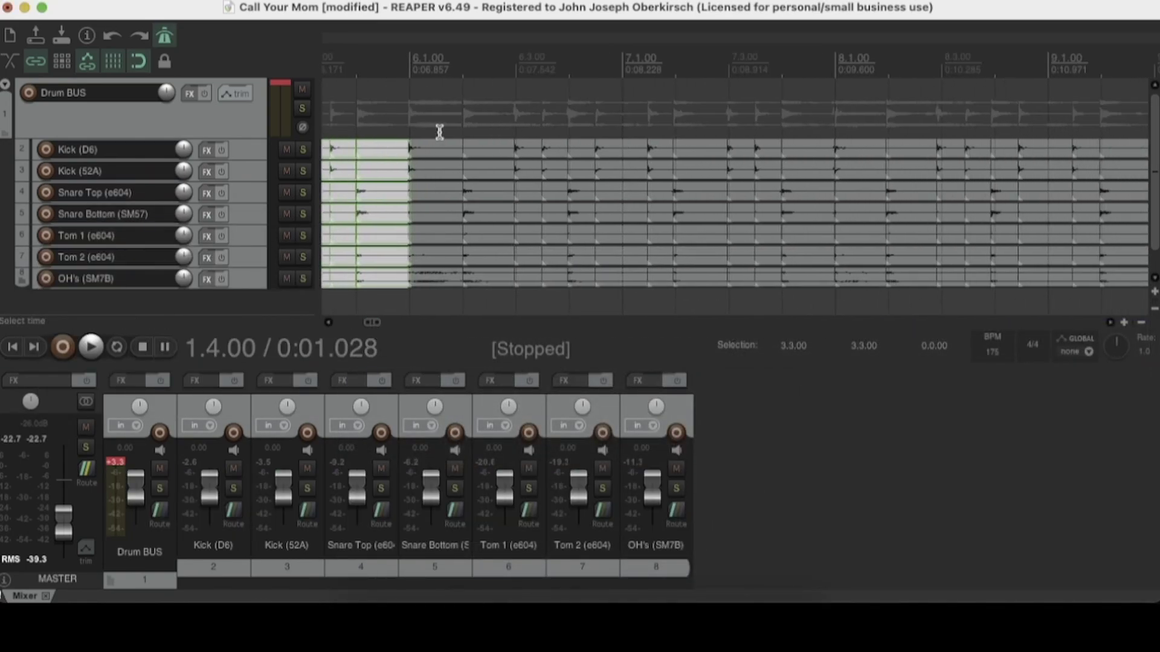
Quantize the drum items from bar 6 to bar 8 to the 1/16 grid
left_click_drag(445, 120, 810, 285)
right_click(814, 142)
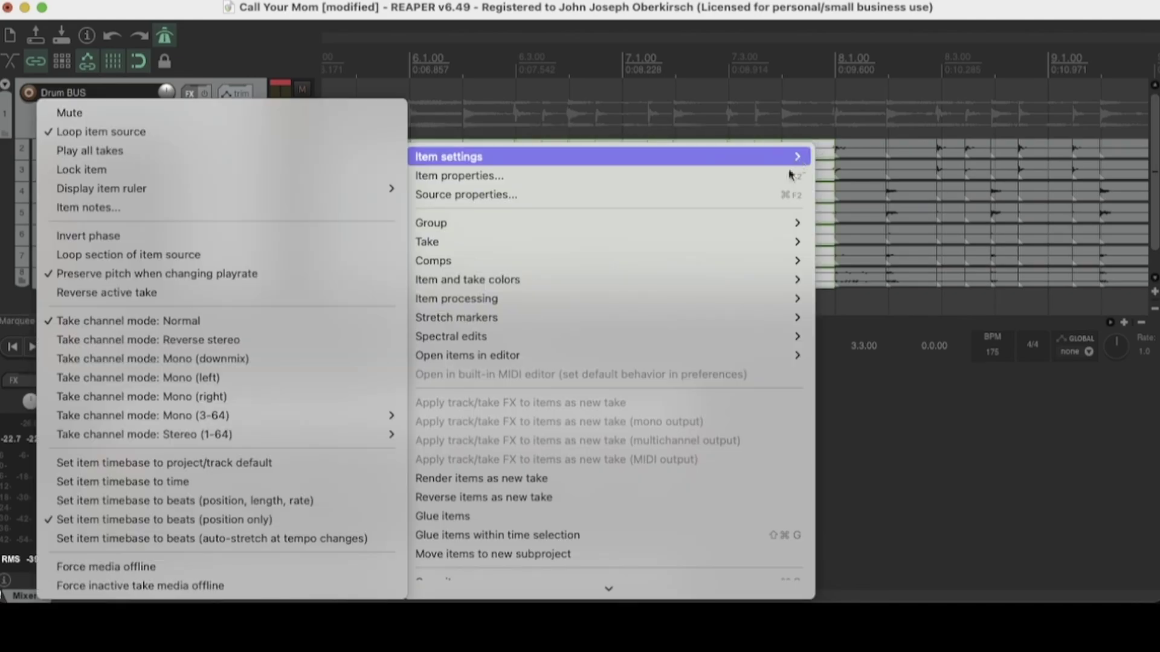
mouse_move(528, 304)
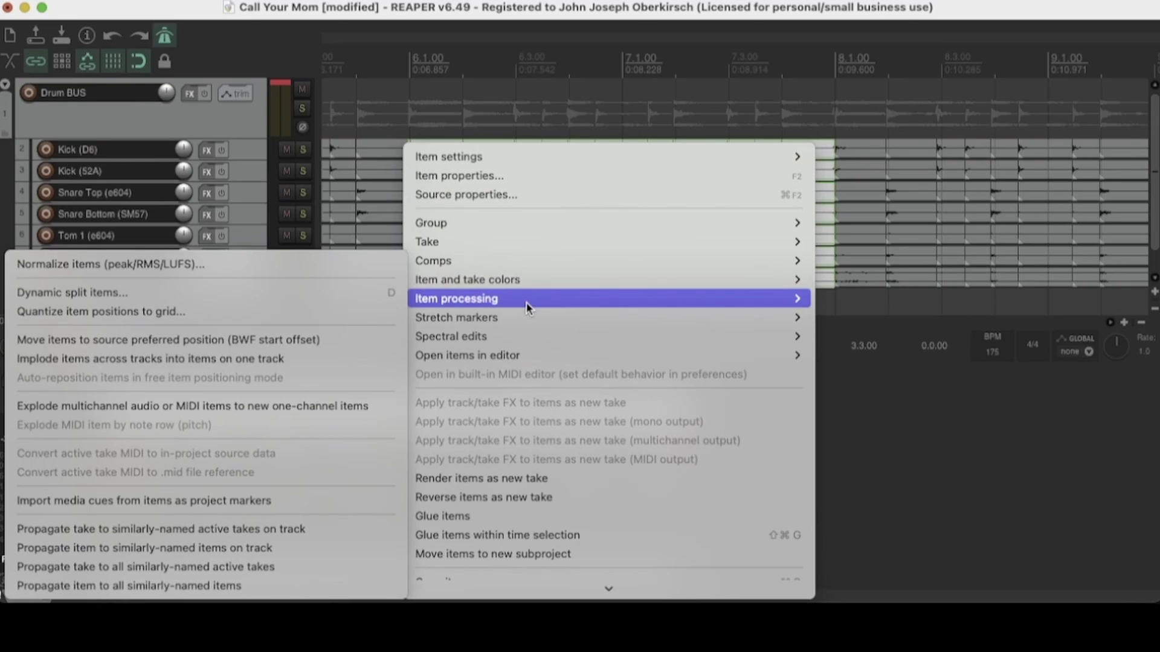
left_click(329, 317)
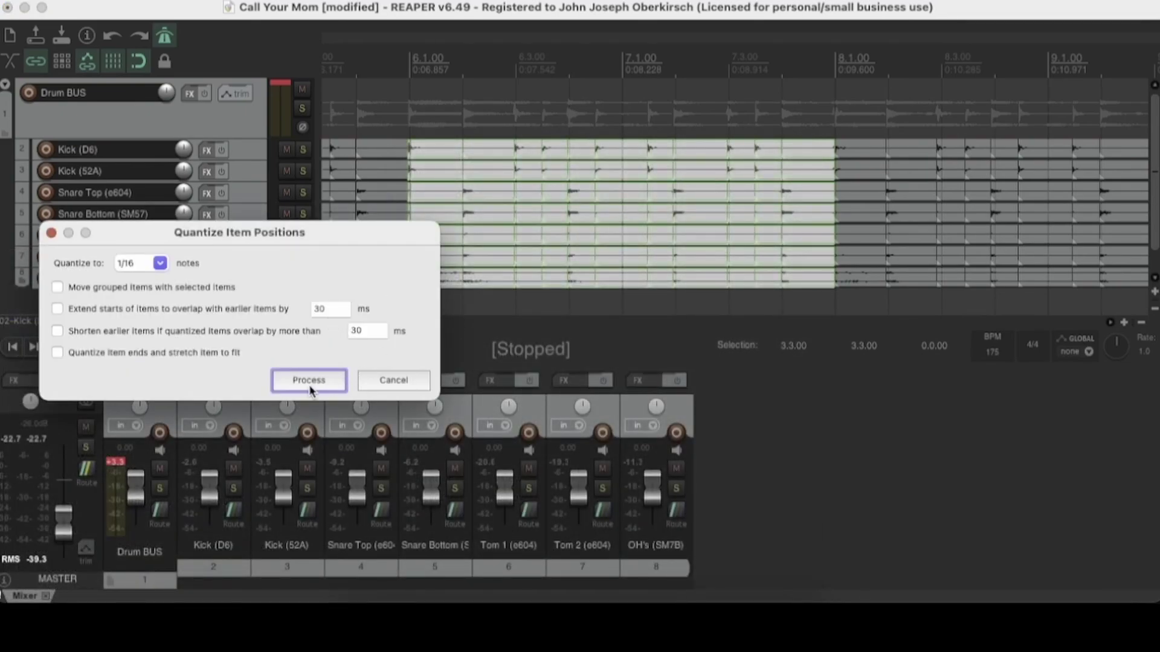
left_click(308, 380)
left_click(846, 156)
Bring up the 1/16 quantize item positions dialog for all drum items from bar 8 onward
scroll(849, 158, "up", 3)
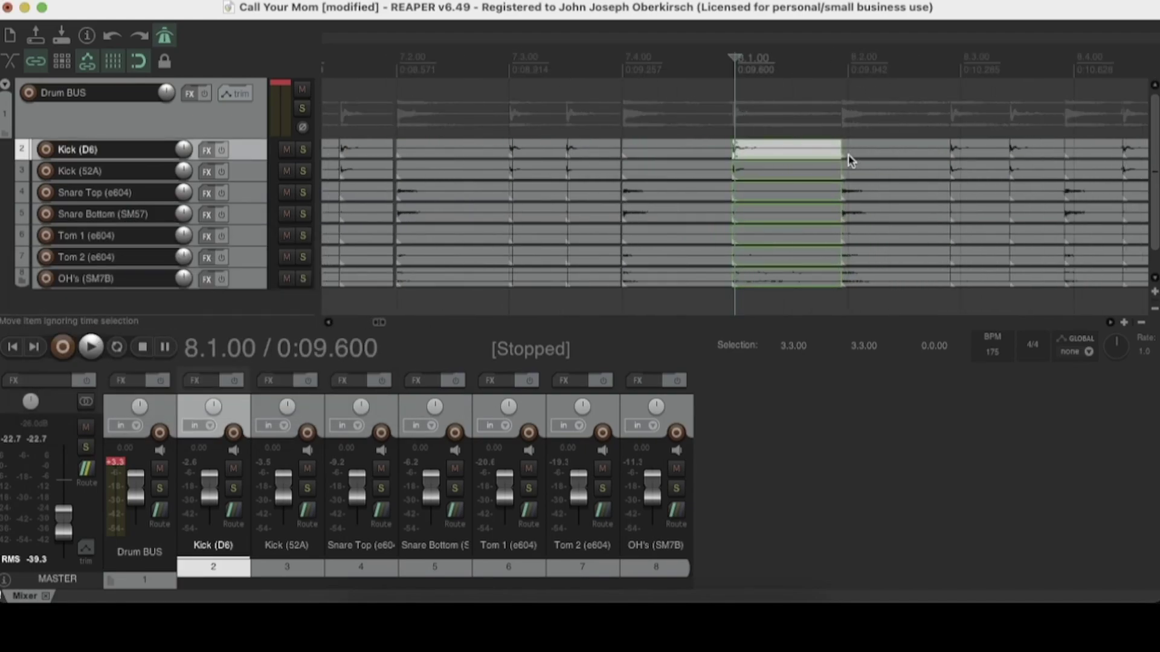
scroll(850, 160, "up", 5)
left_click_drag(778, 160, 752, 161)
scroll(808, 130, "down", 2)
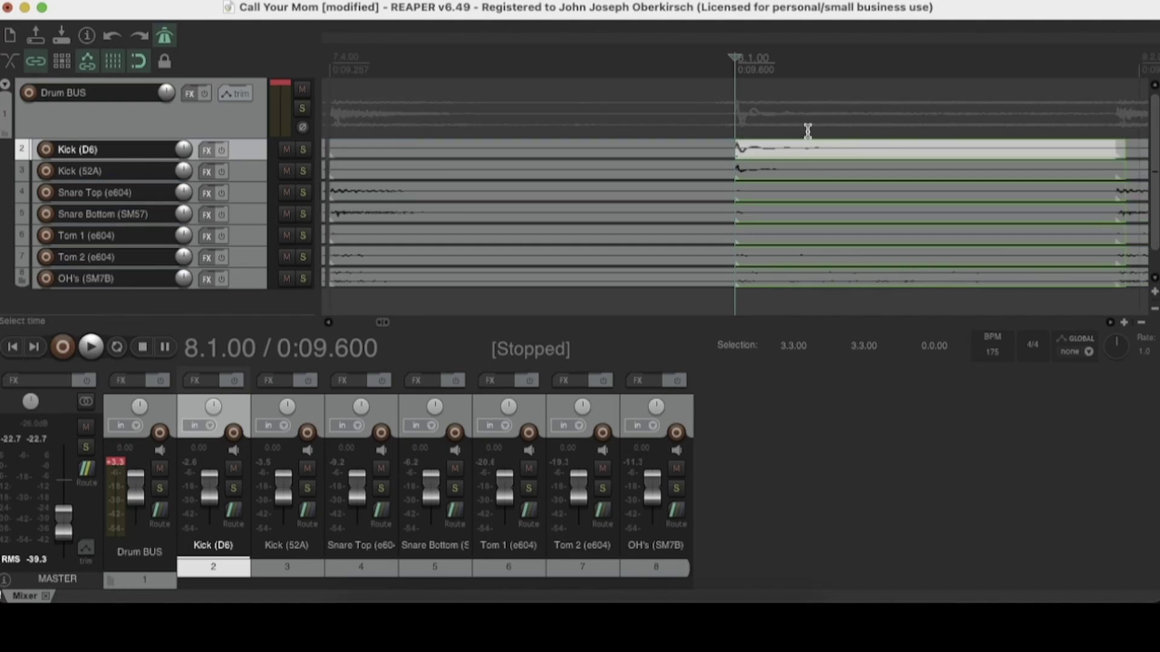
scroll(808, 131, "down", 6)
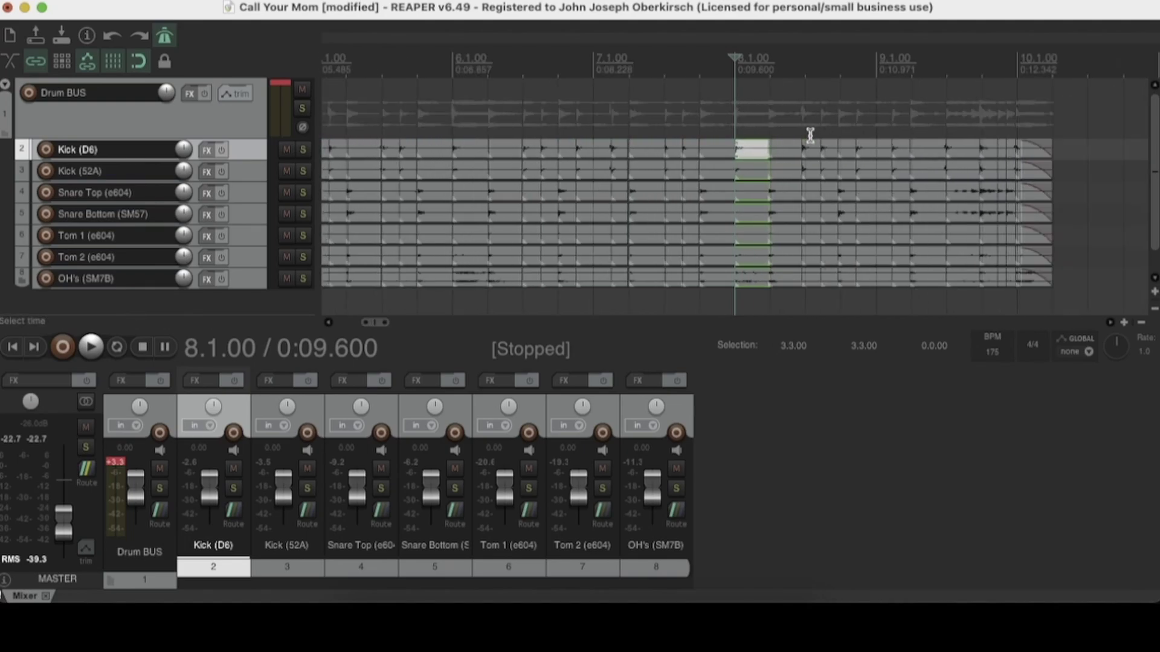
scroll(810, 134, "down", 1)
left_click_drag(754, 291, 1027, 136)
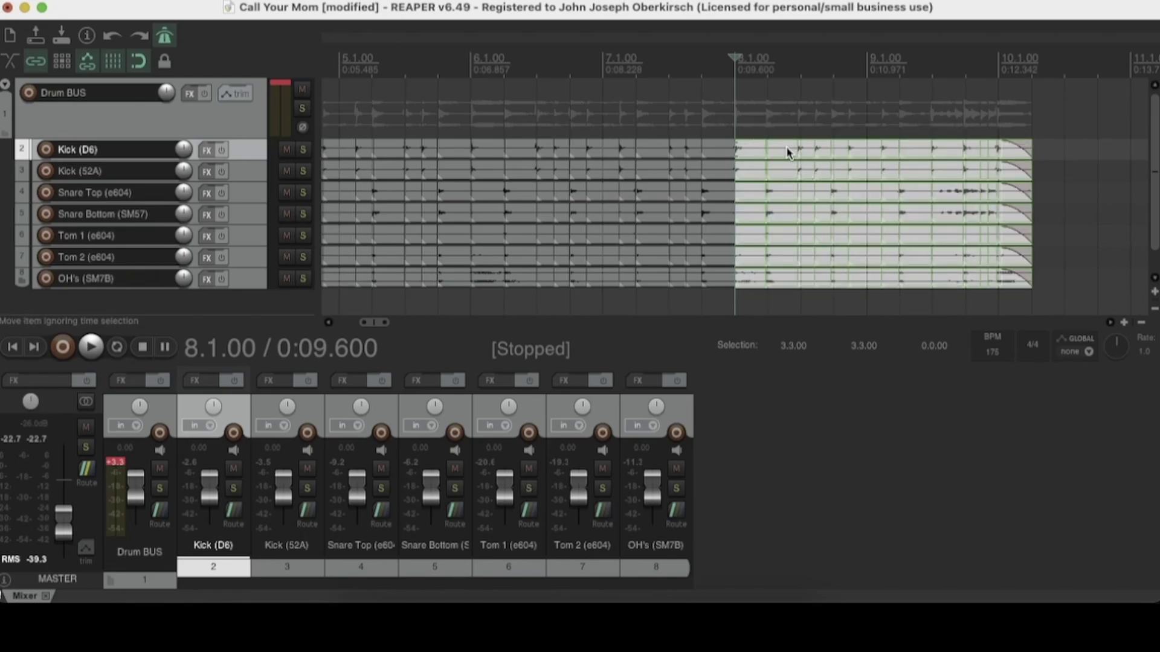
right_click(787, 152)
mouse_move(517, 302)
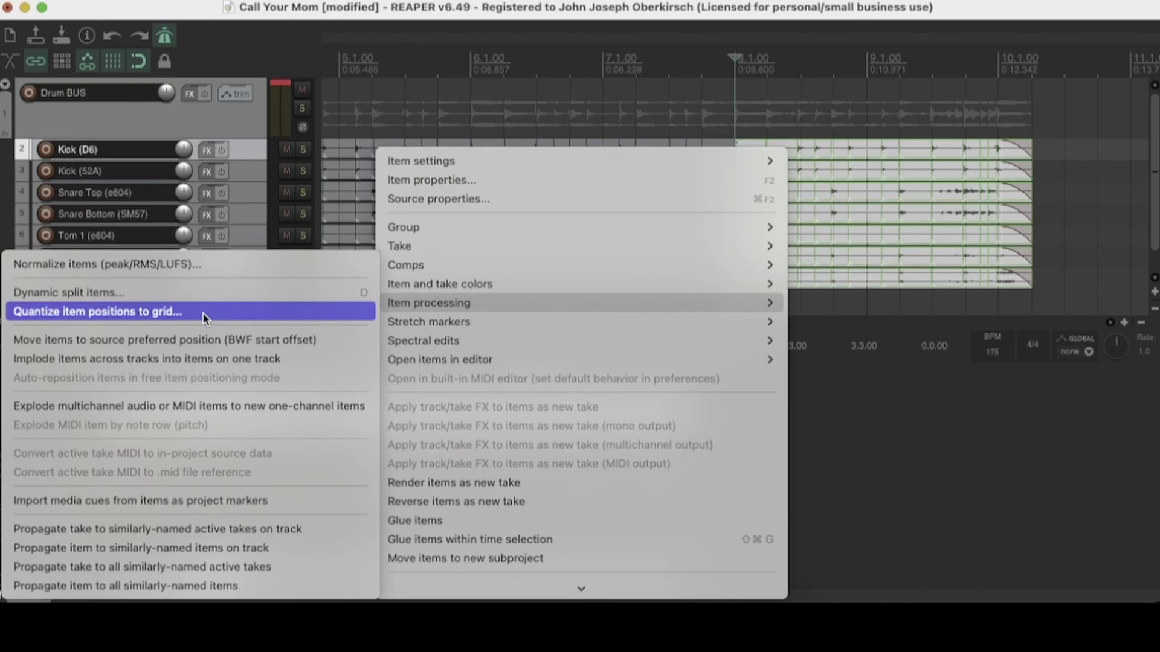
left_click(204, 312)
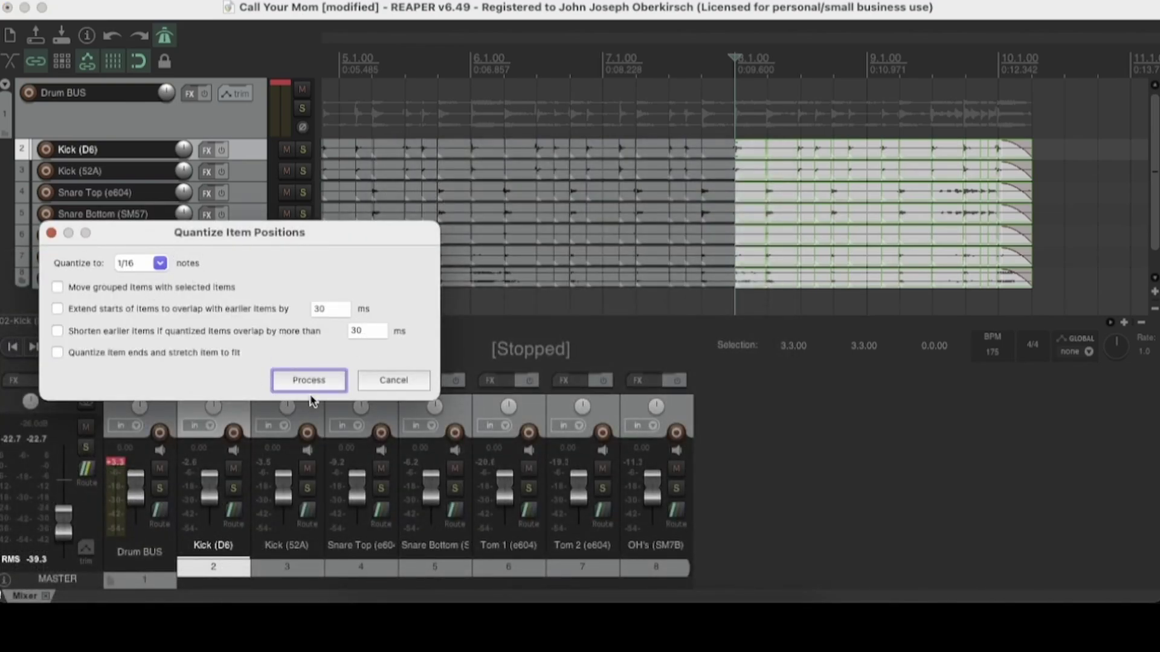
Try a 1/4 quantize on the bar-8 items, audition it, and undo it
left_click(160, 264)
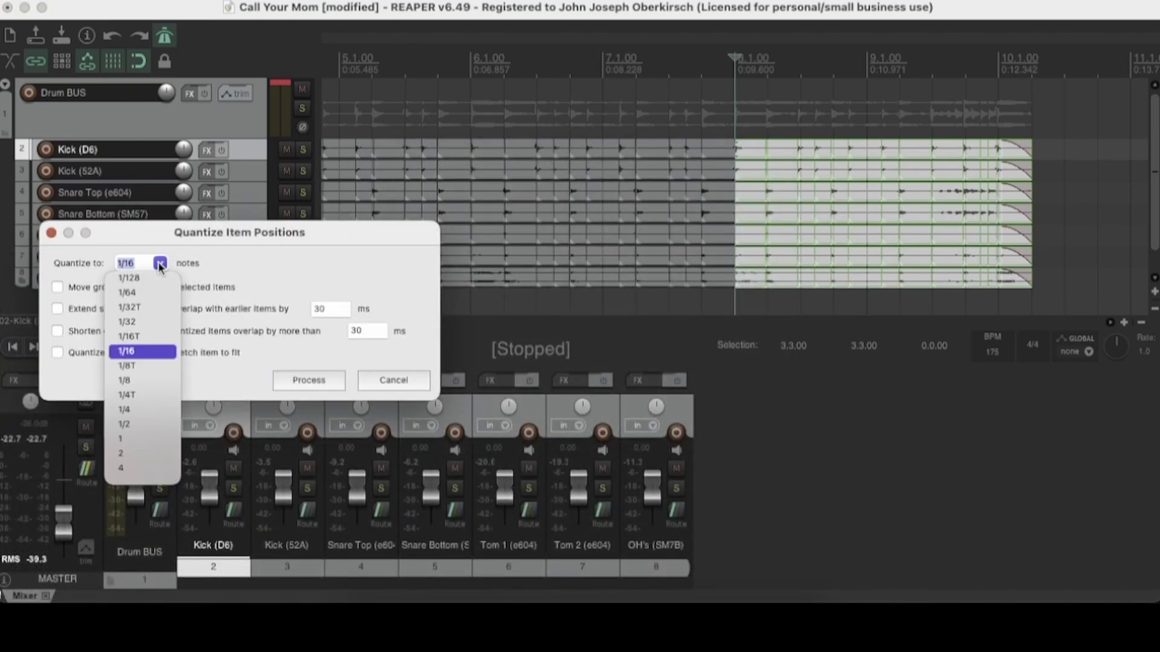
left_click(129, 410)
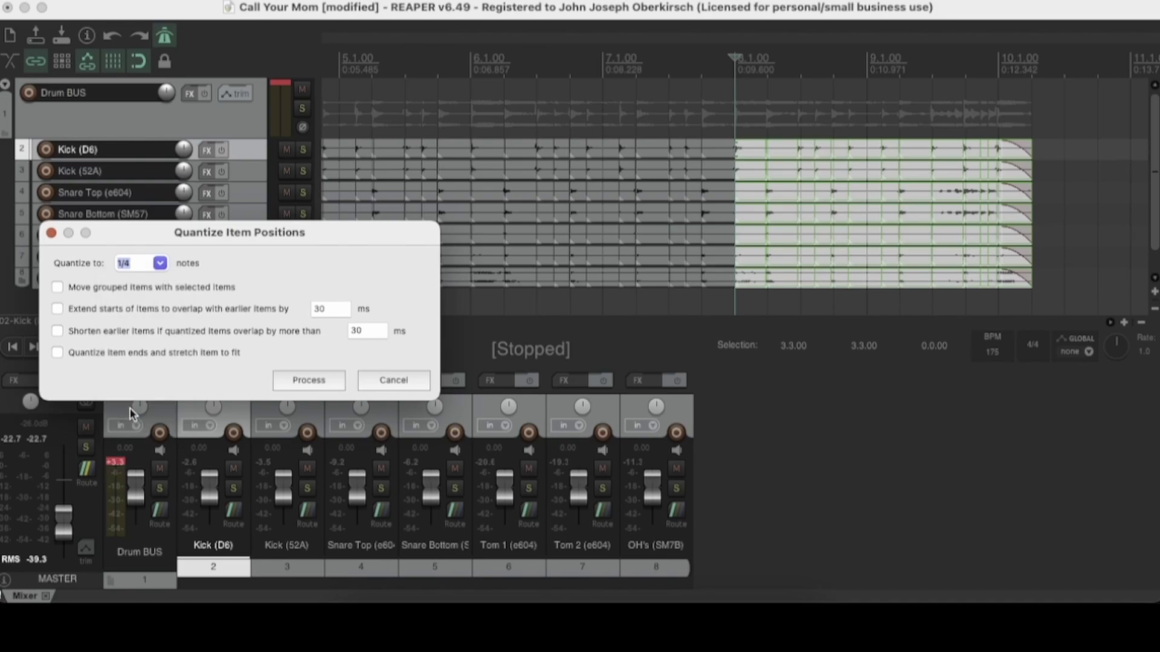
left_click(321, 382)
key("space")
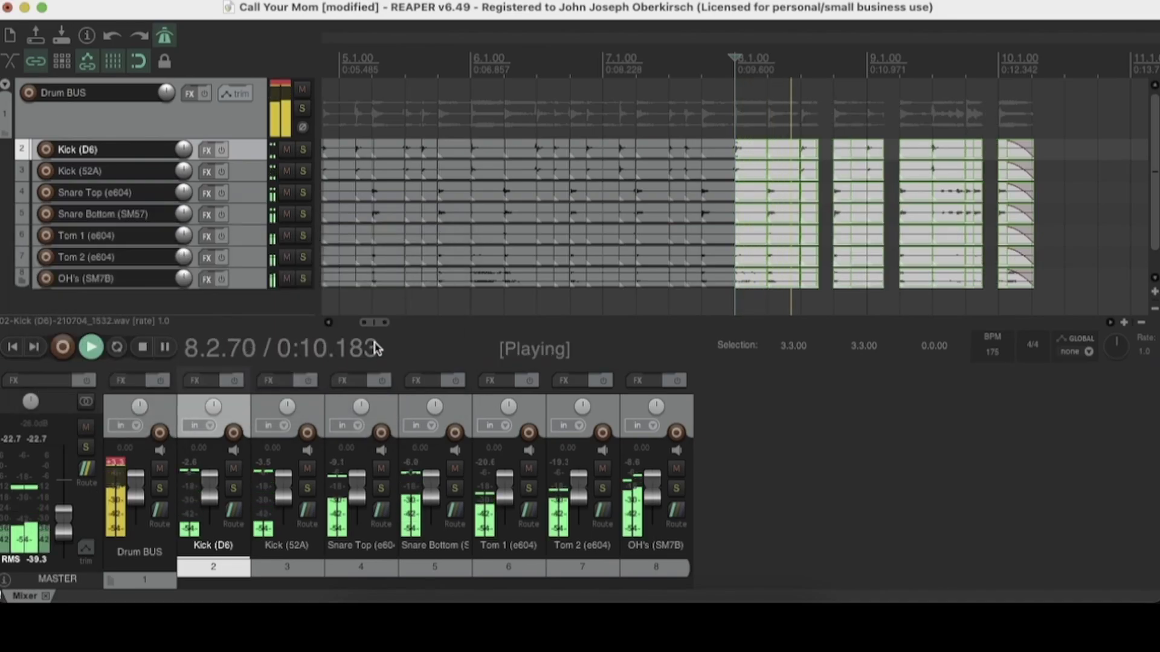
key("space")
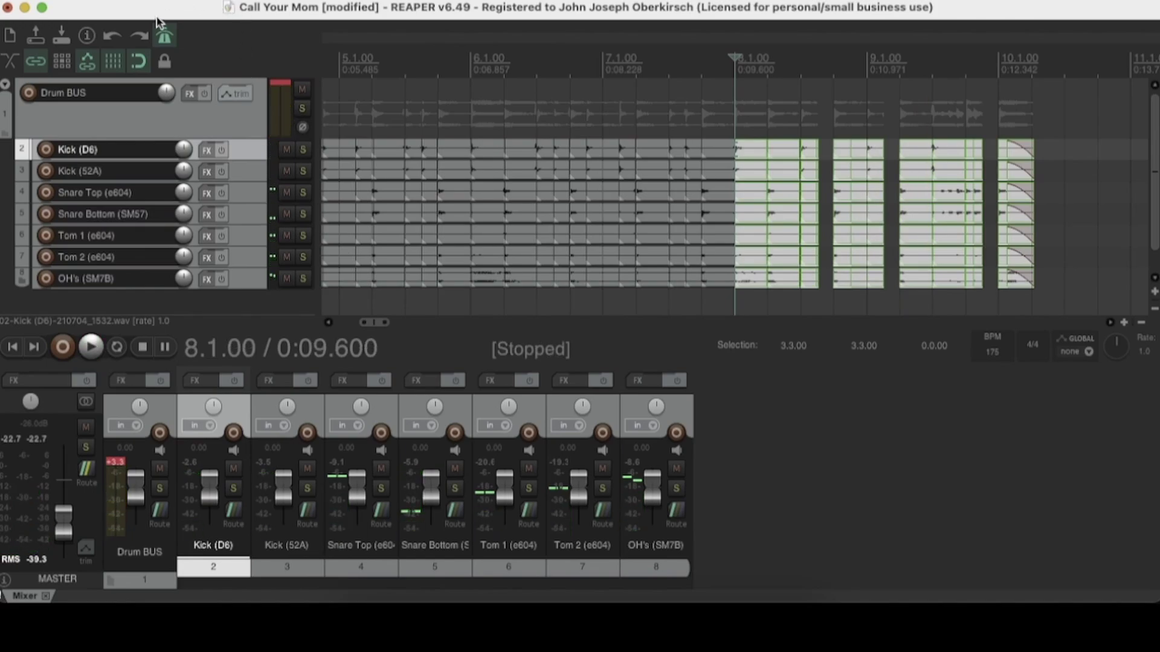
left_click(111, 35)
Quantize the drum items from bar 8 to the end at 1/16 instead
right_click(784, 154)
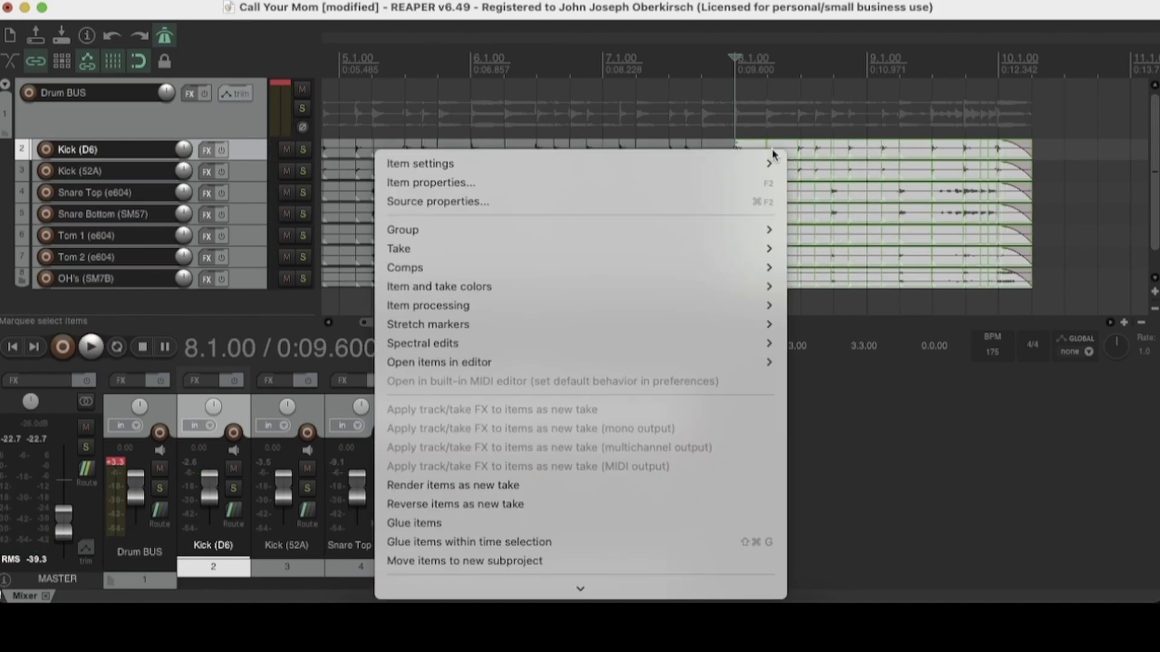
mouse_move(489, 314)
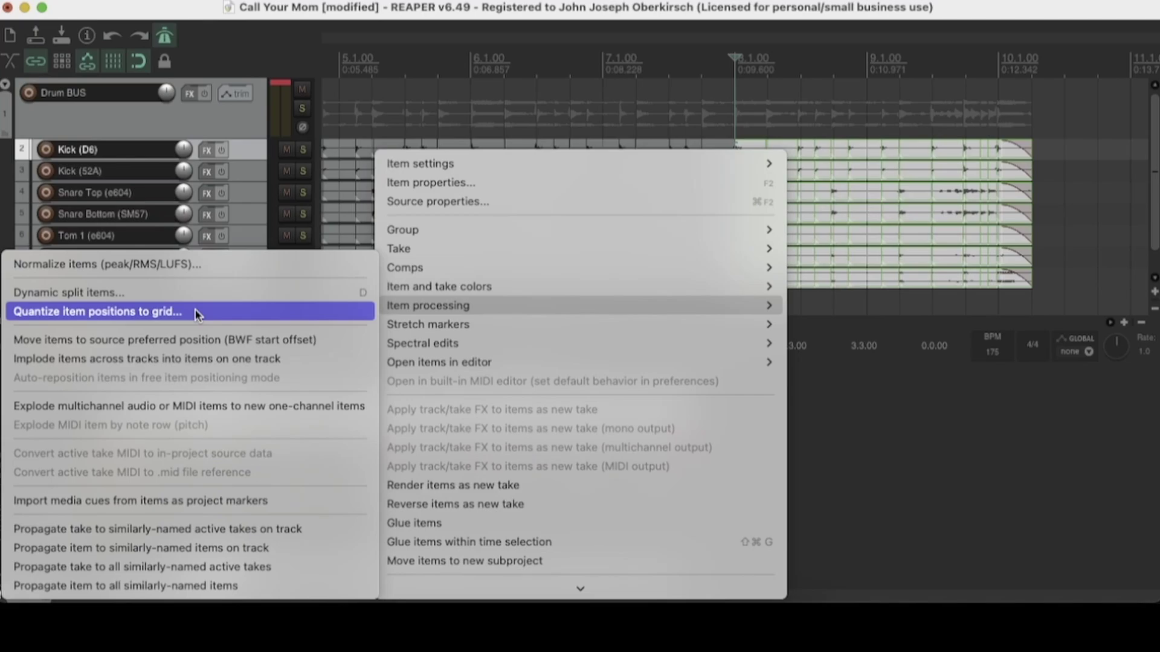
left_click(194, 311)
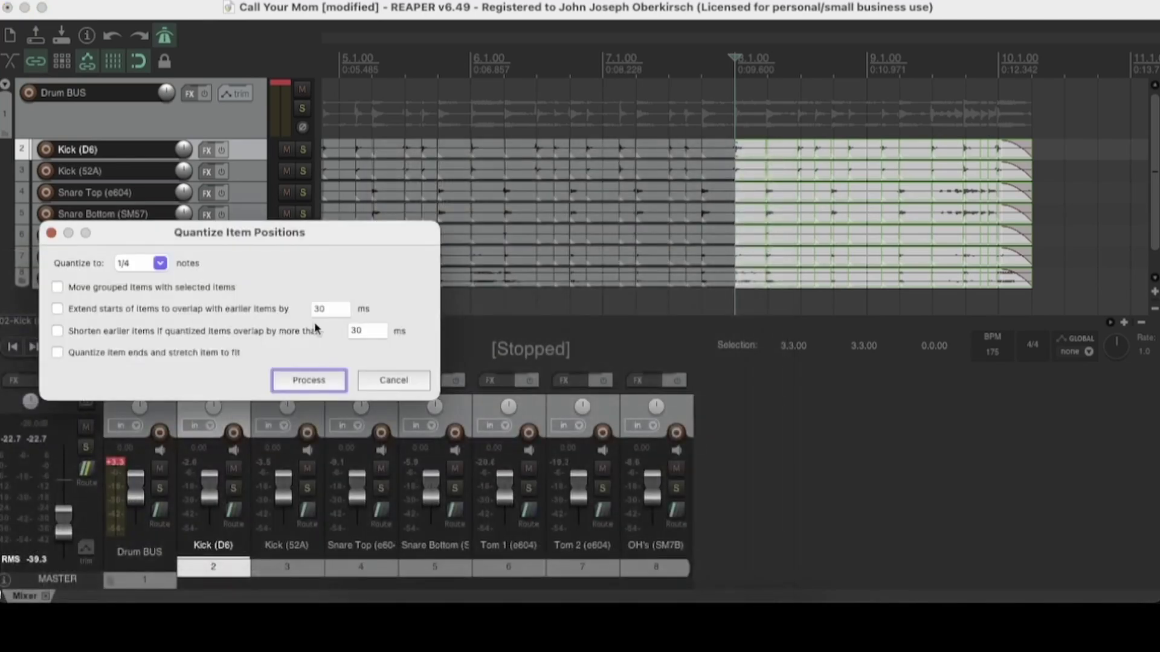
left_click(160, 264)
left_click(129, 353)
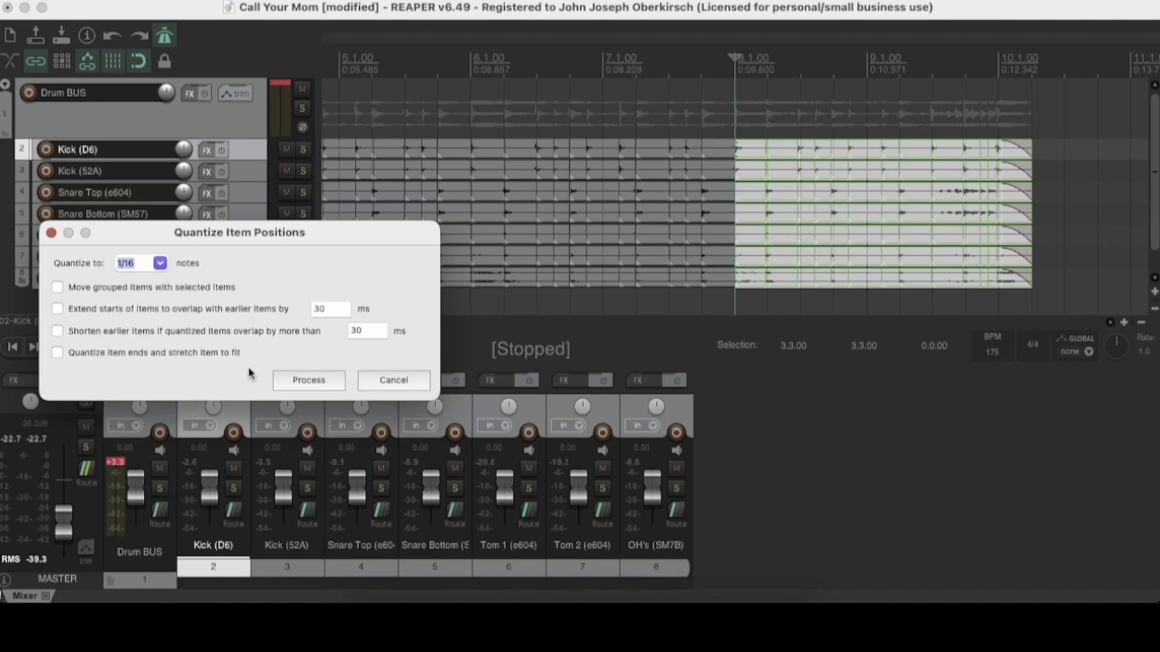
left_click(295, 380)
Play the quantized drums from bar 2, then stop playback
left_click(12, 348)
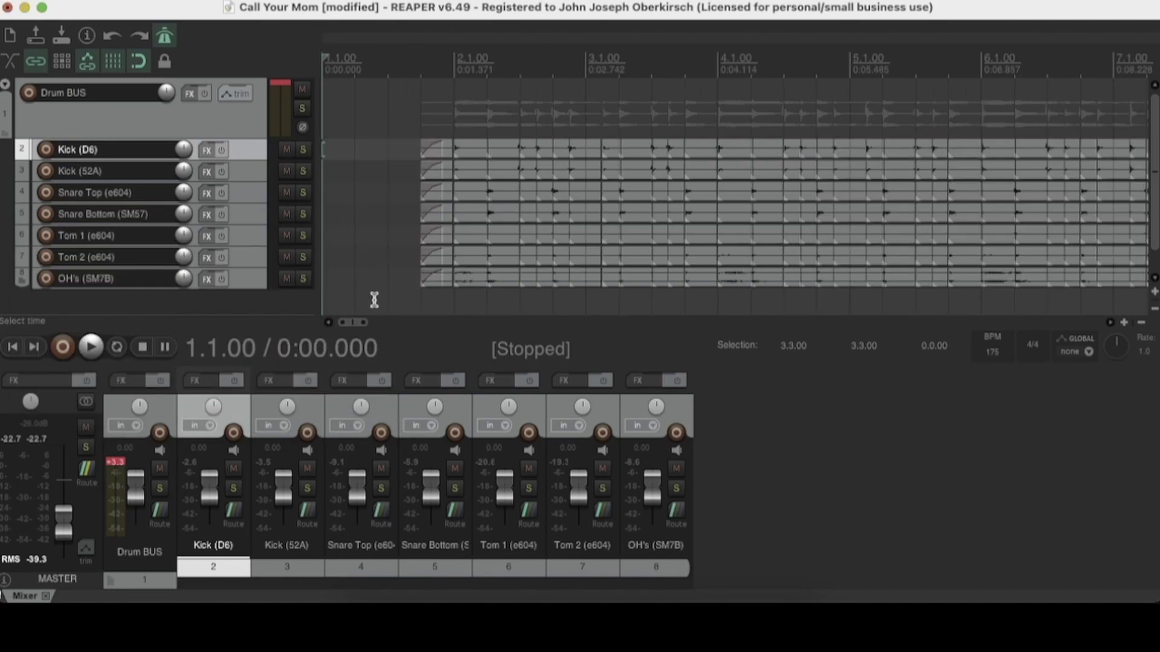
left_click(440, 295)
scroll(429, 293, "up", 2)
key("space")
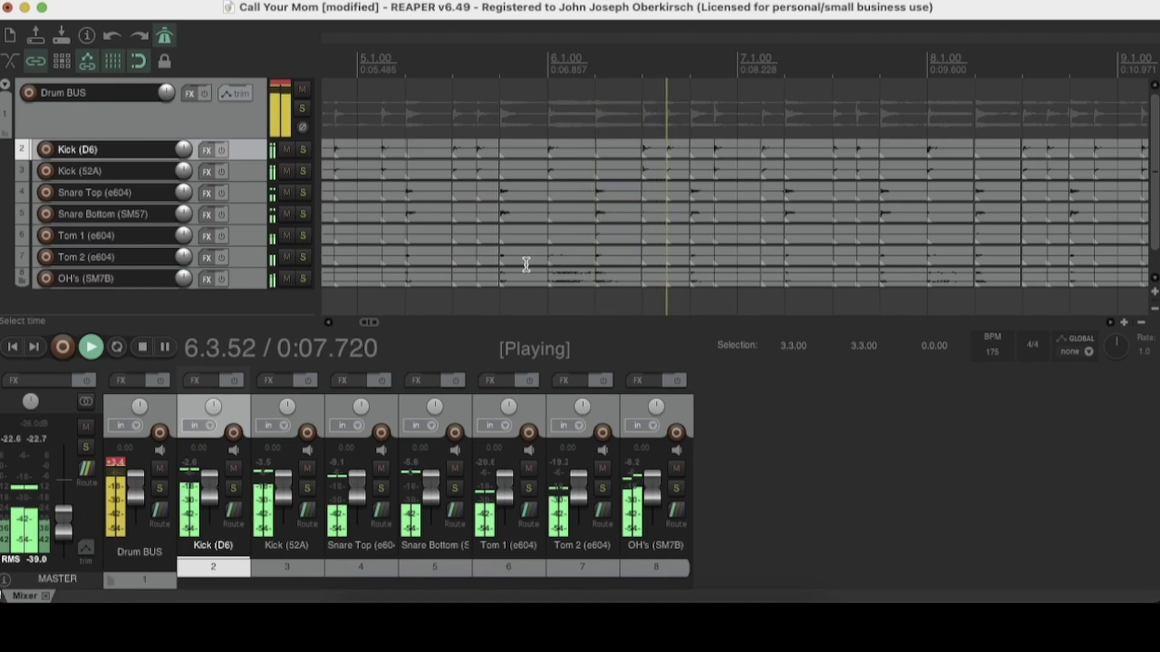
key("space")
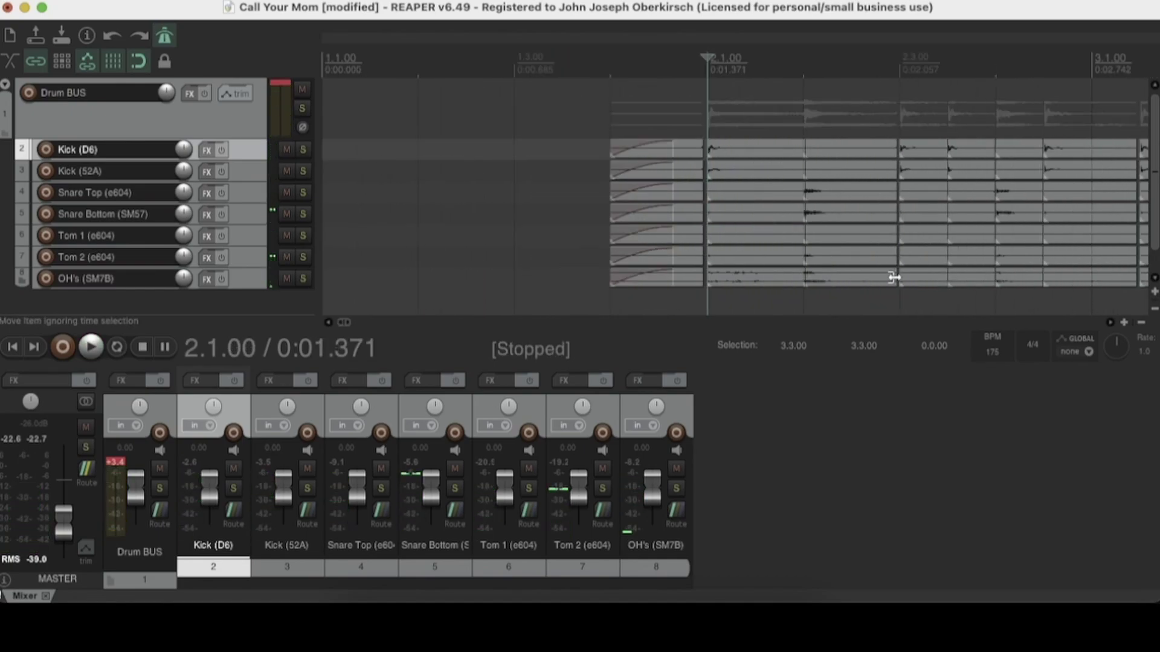
Zoom out to review the split drum items, then set the play position to 1.4.00
left_click(805, 298)
scroll(806, 297, "up", 5)
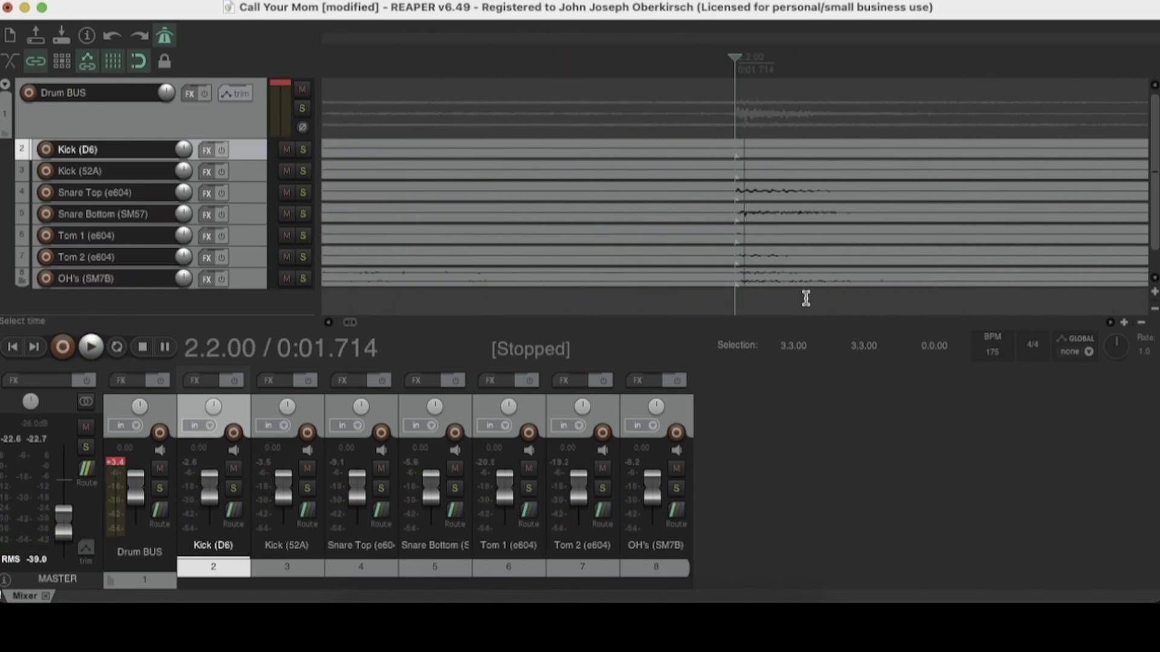
scroll(806, 298, "up", 5)
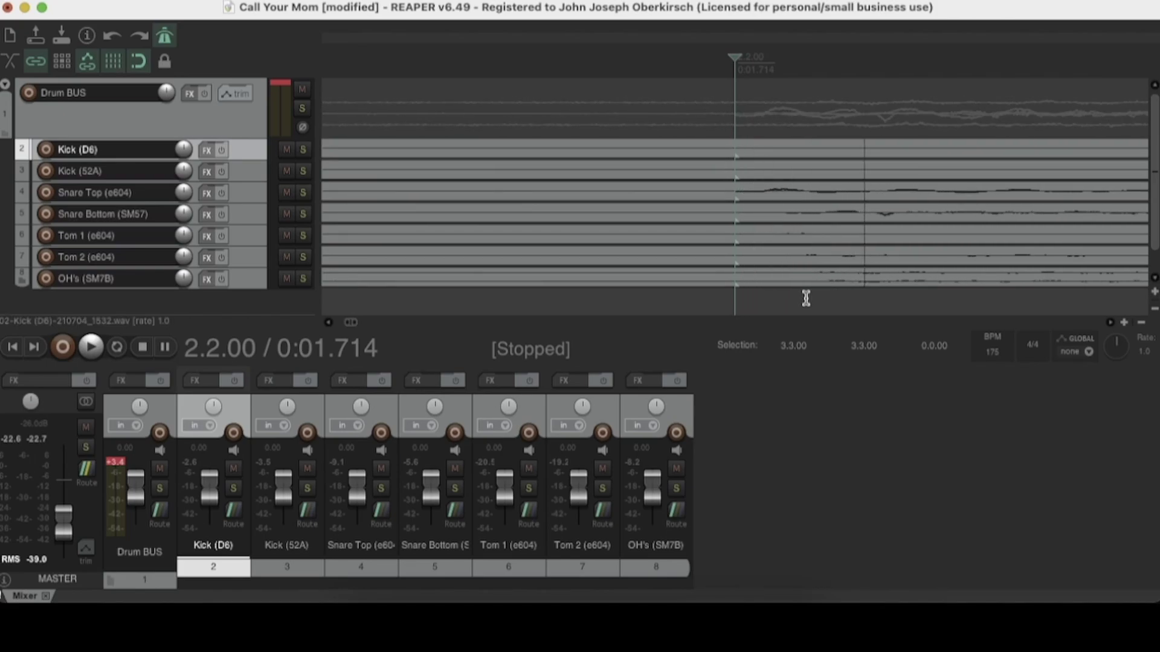
scroll(806, 298, "down", 8)
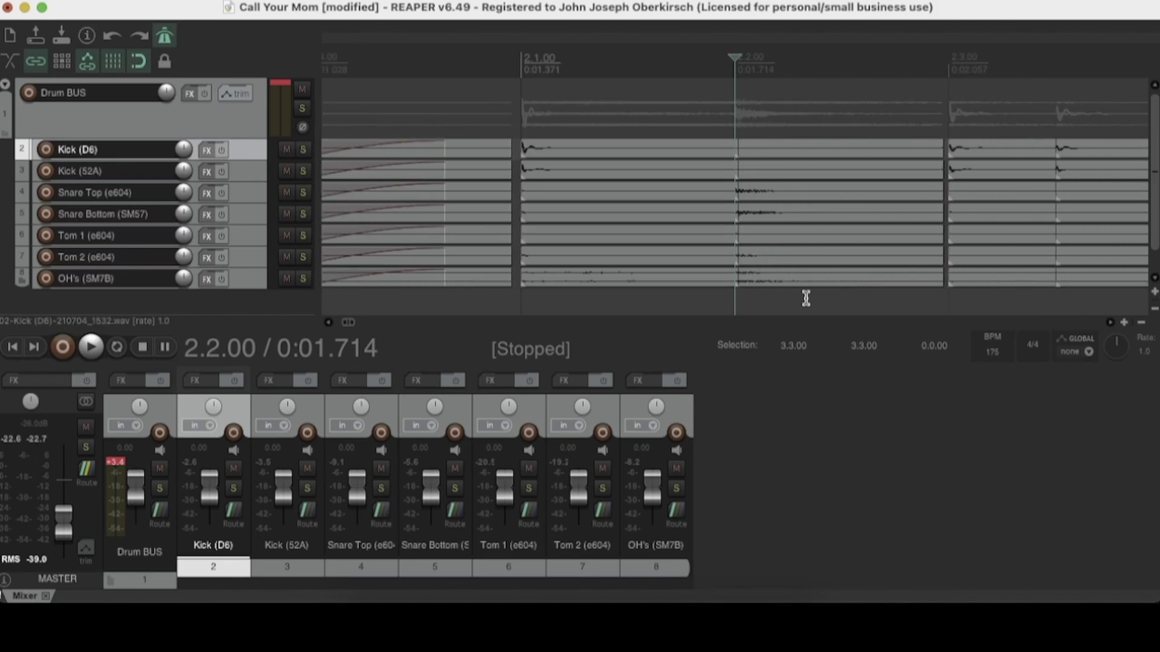
scroll(806, 298, "down", 1)
scroll(805, 298, "down", 5)
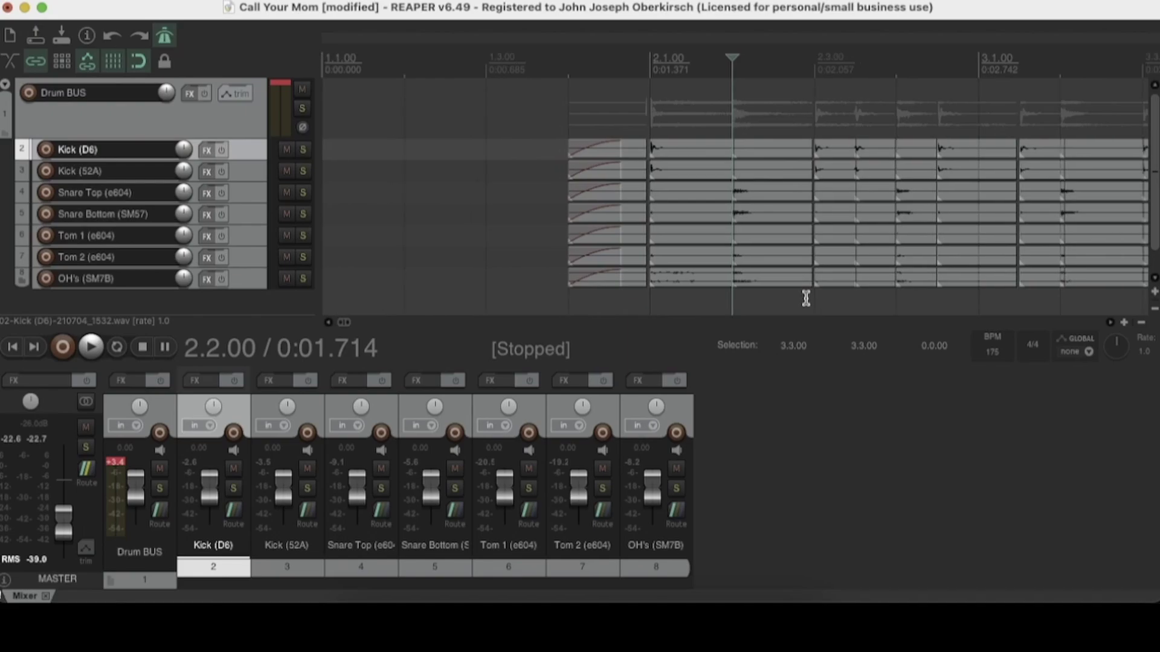
scroll(806, 298, "down", 6)
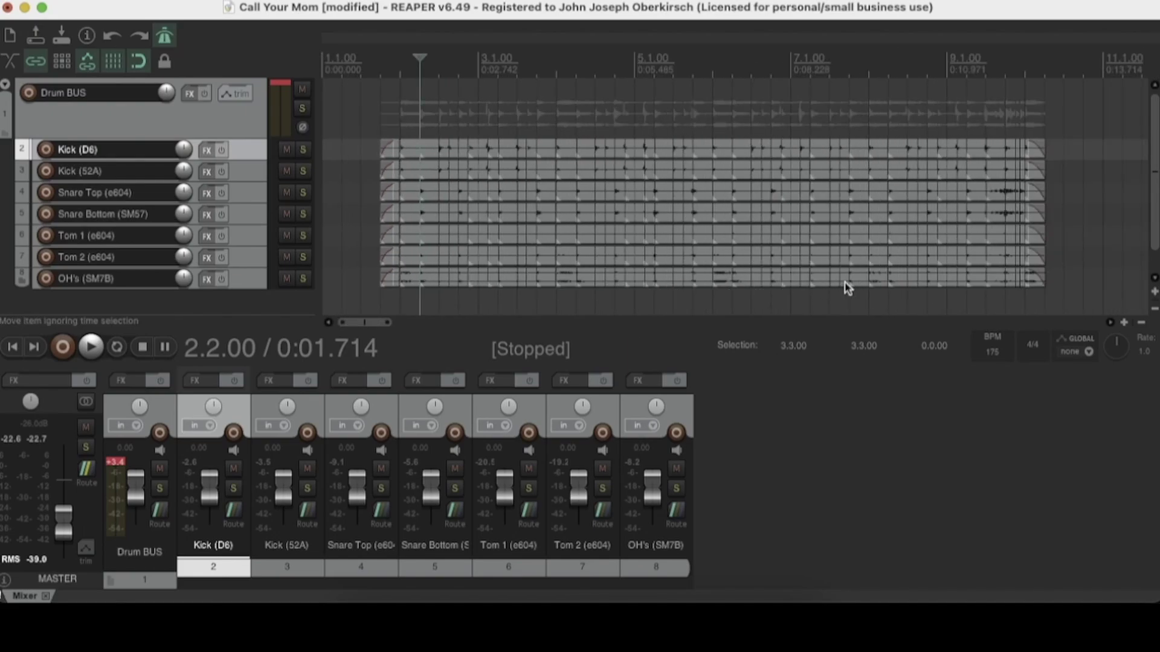
left_click(379, 298)
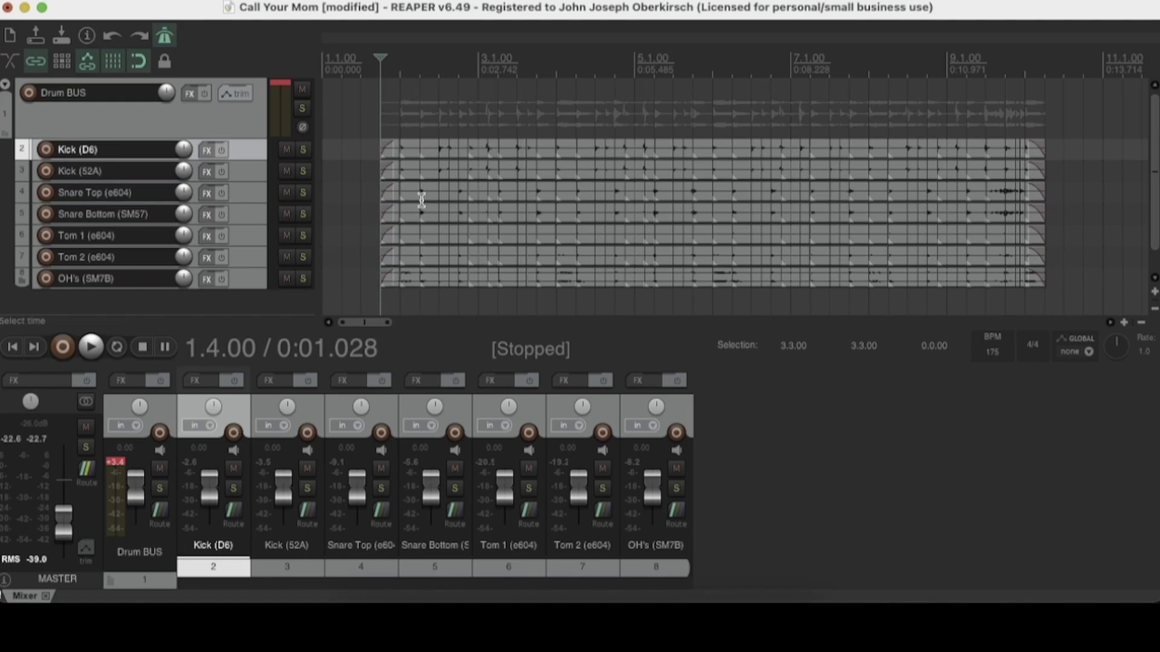
scroll(422, 205, "up", 5)
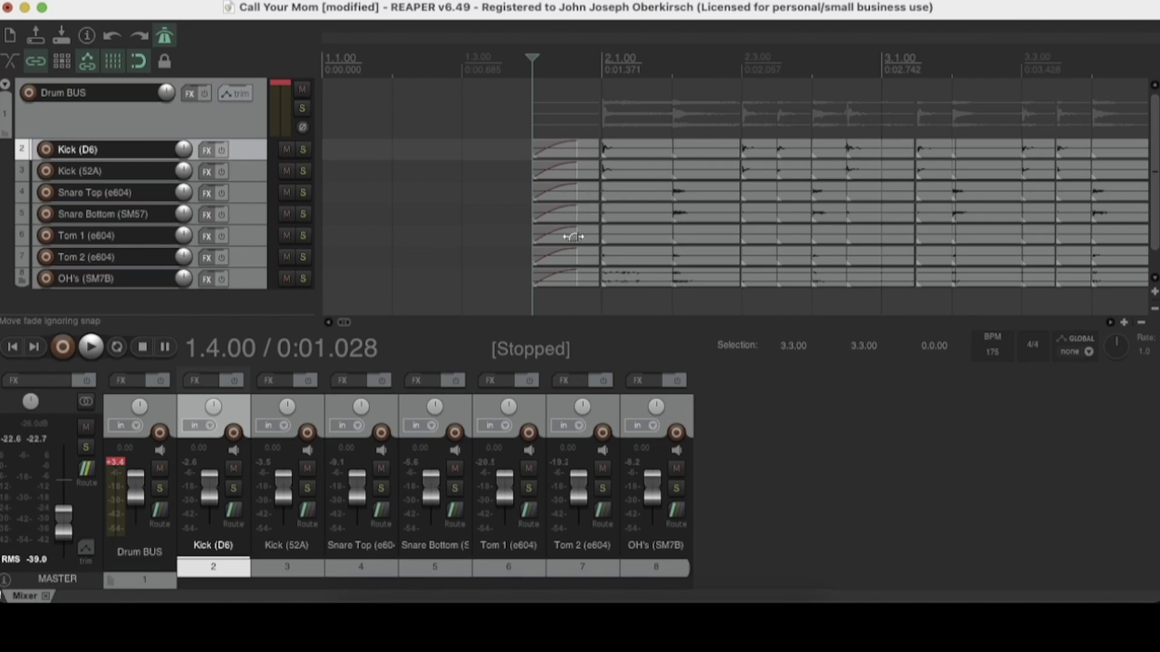
scroll(563, 240, "down", 1)
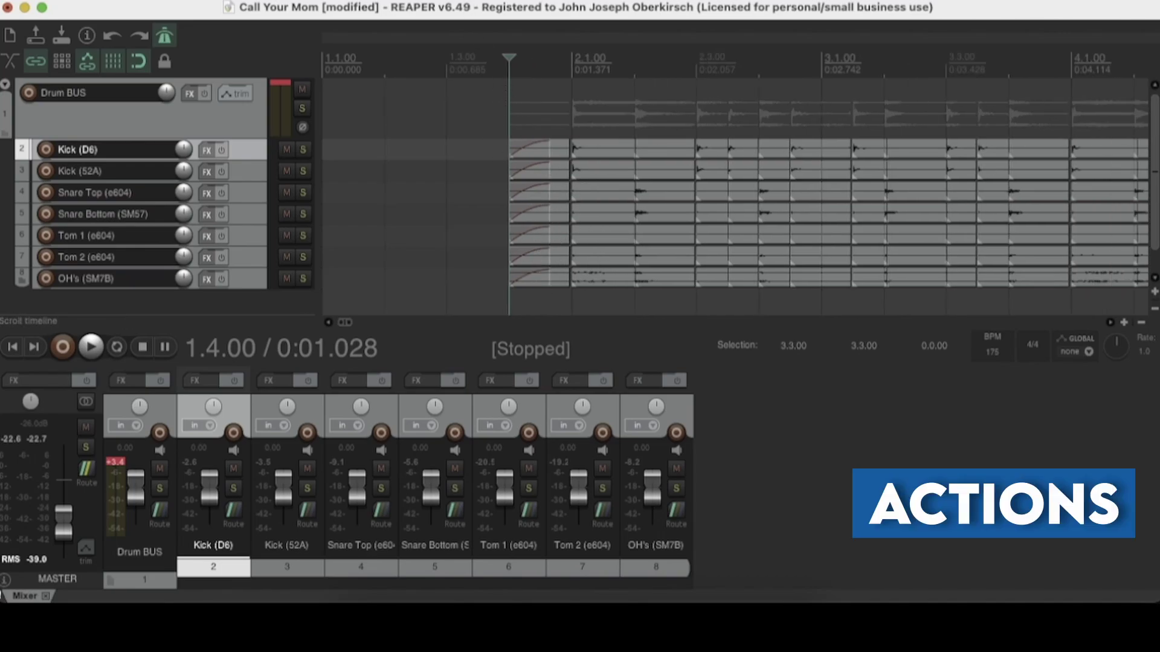
Run 'SWS/AW: Fill gaps between selected items (advanced)' from the action list, keeping Stretch off
left_click(470, 0)
left_click(456, 11)
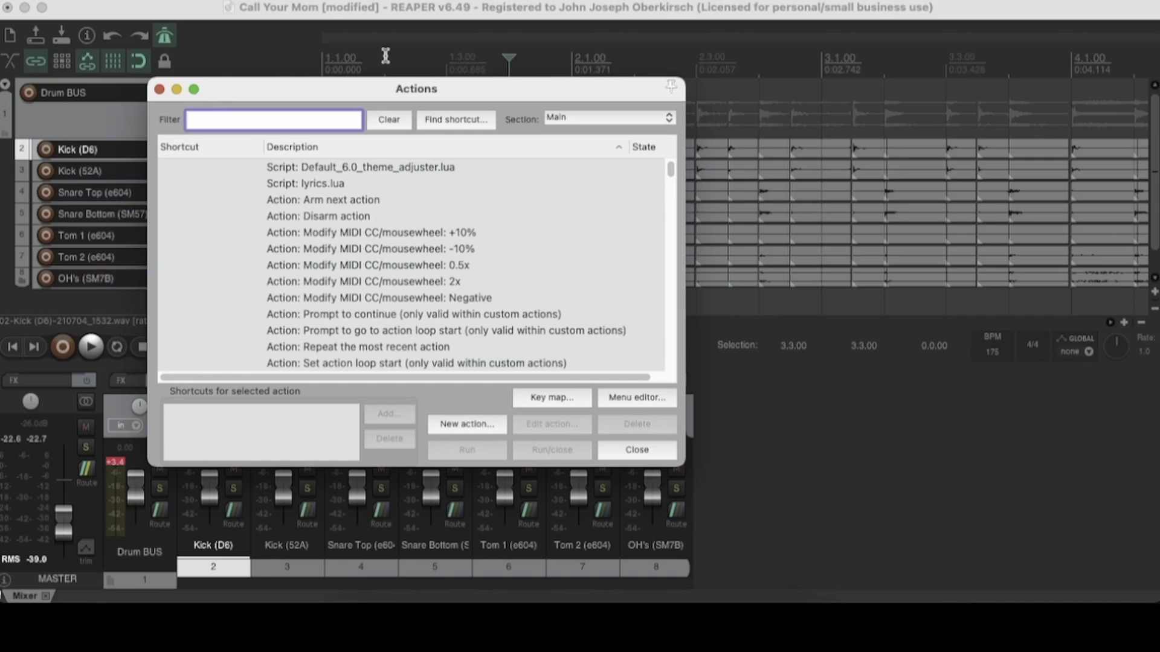
type("fill")
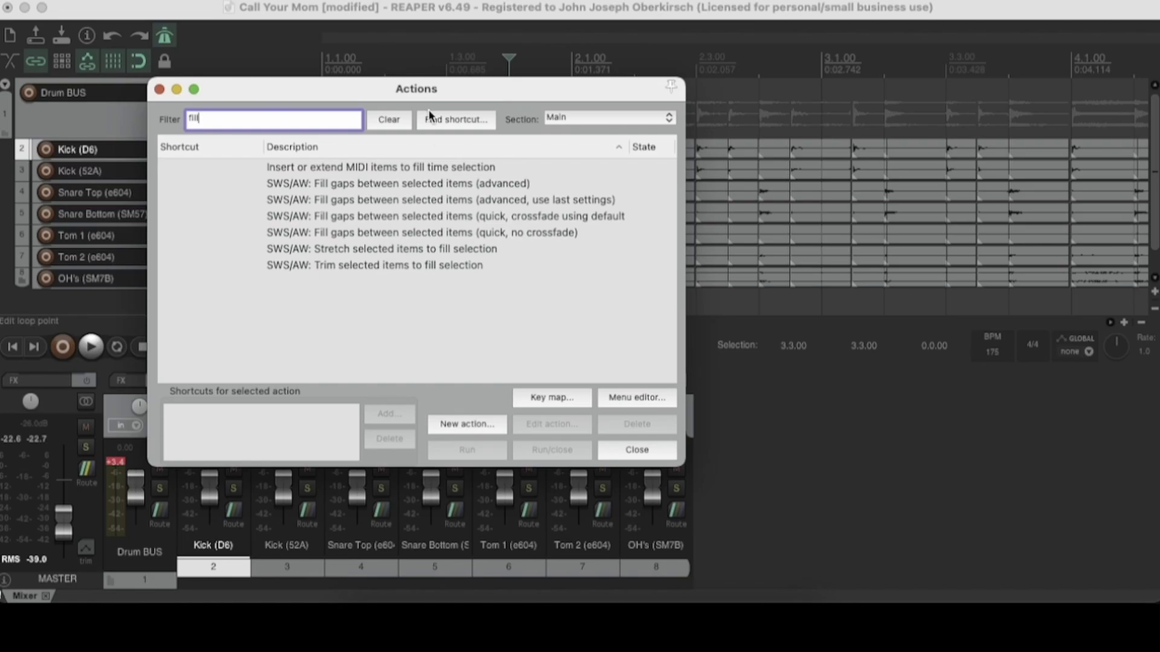
left_click(362, 183)
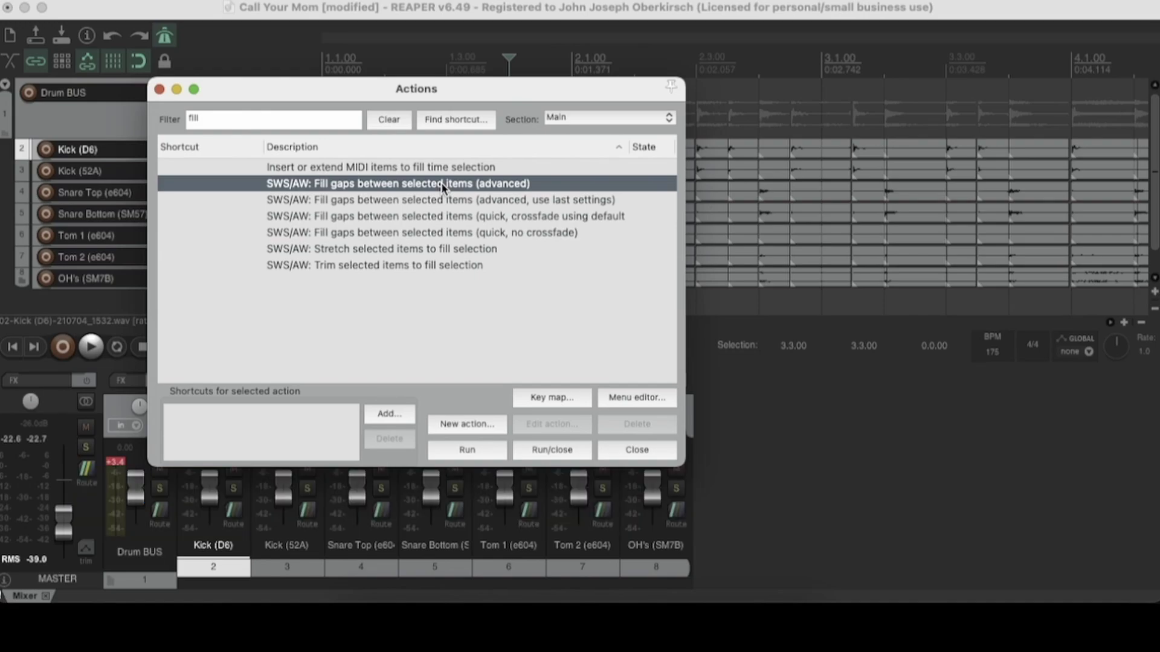
double_click(441, 183)
left_click(251, 96)
left_click(252, 97)
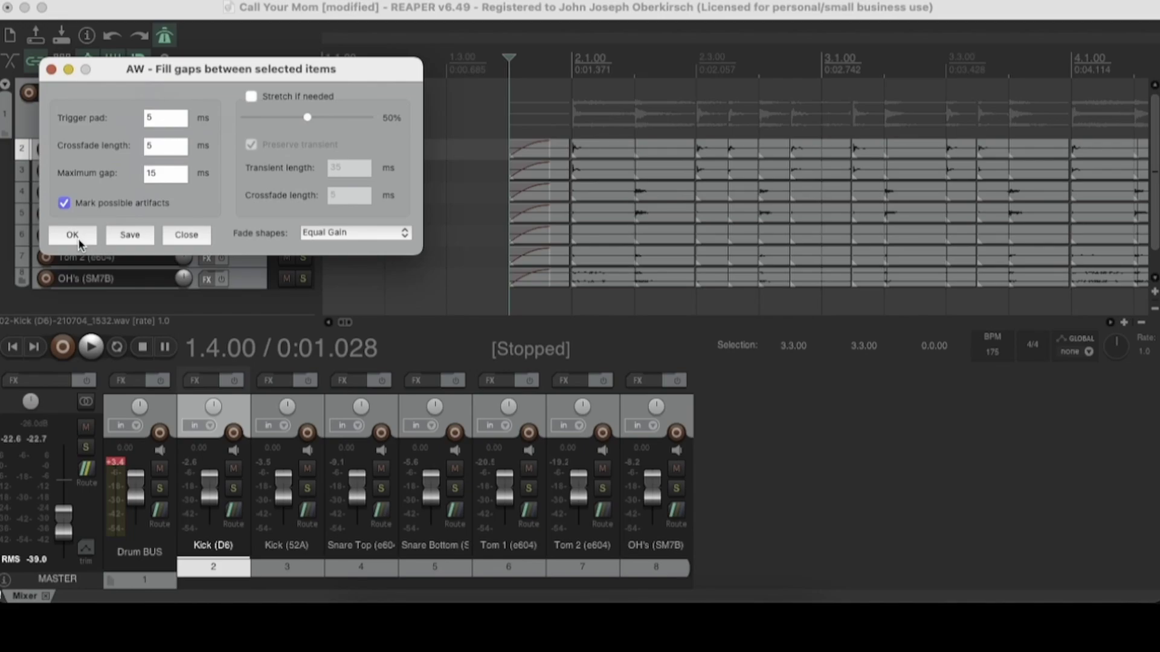
Select all drum items on tracks 2–8 and apply the 5 ms crossfade gap fill
scroll(514, 272, "down", 5)
left_click_drag(295, 71, 394, 319)
left_click_drag(681, 296, 344, 128)
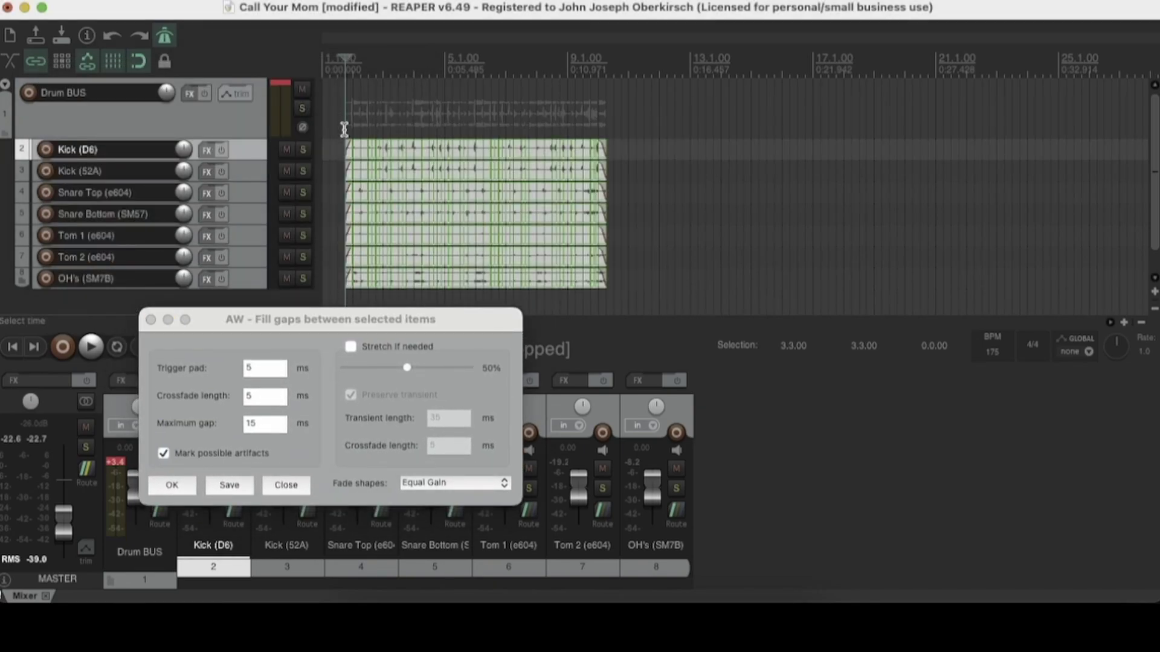
left_click(170, 486)
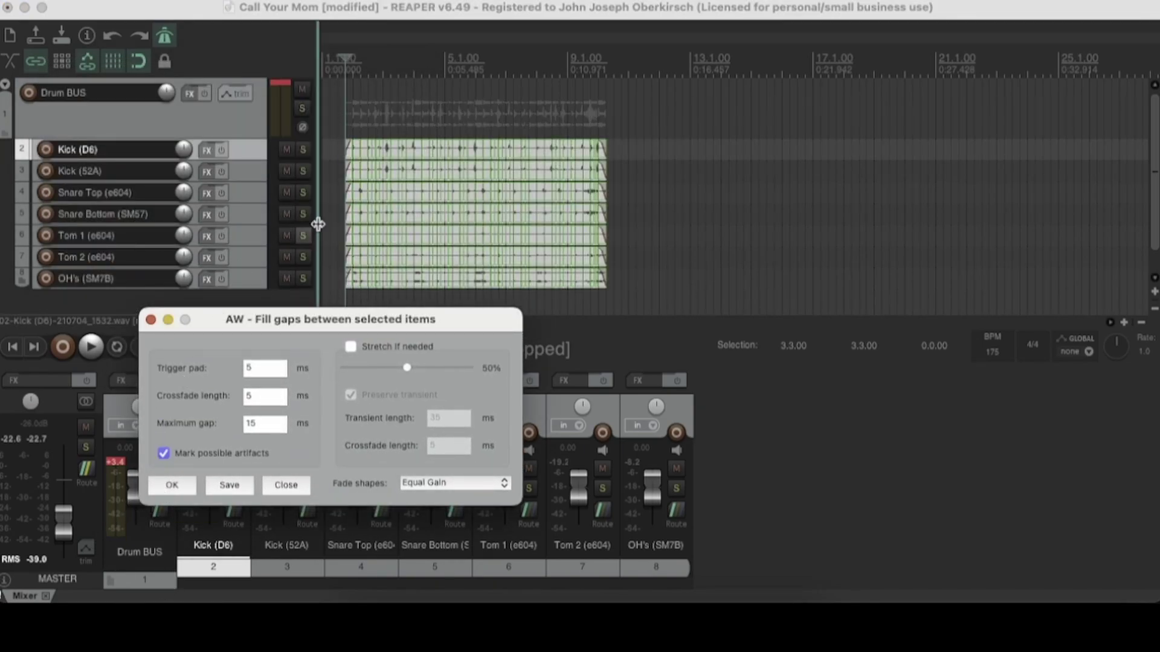
Play back the gap-filled drum tracks, then stop playback
scroll(389, 187, "up", 6)
scroll(513, 175, "up", 2)
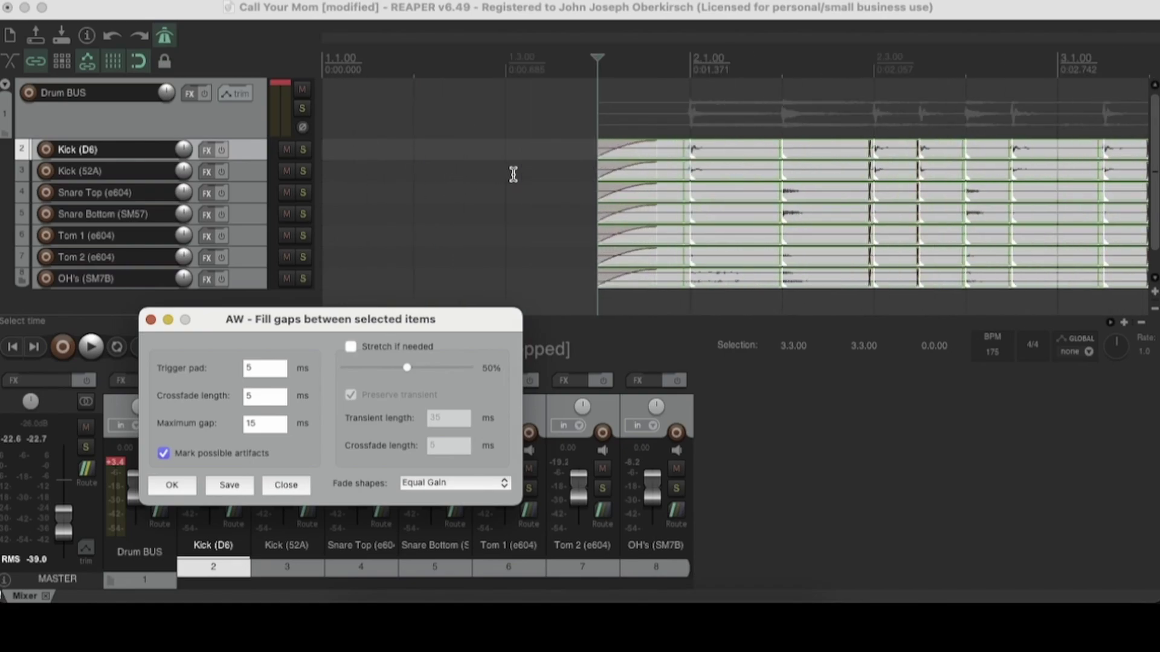
key("space")
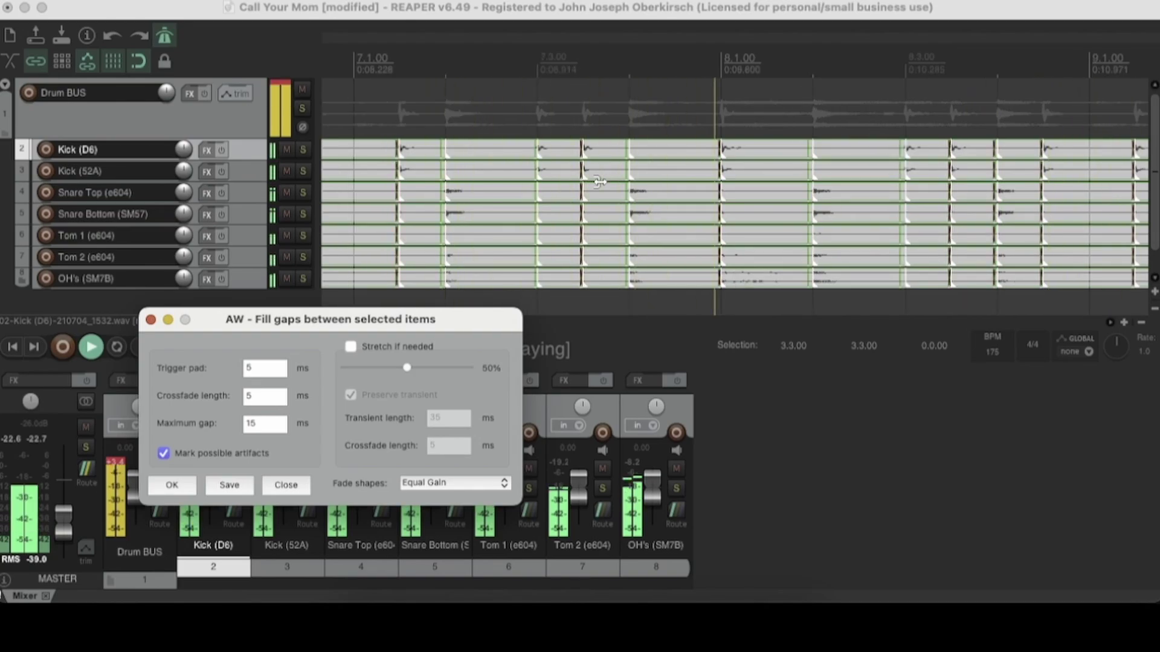
key("space")
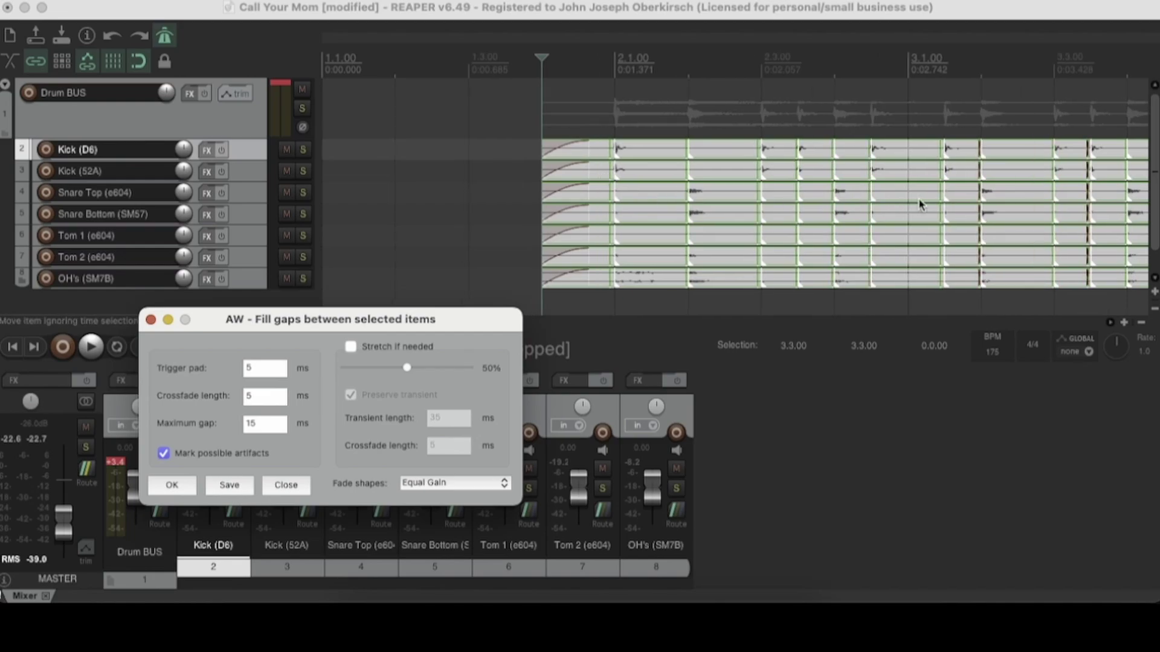
Inspect the Kick item's crossfades at bar 3.1, close Fill gaps, and select Tom 1 at 1.4.00
left_click(1001, 156)
scroll(930, 199, "up", 6)
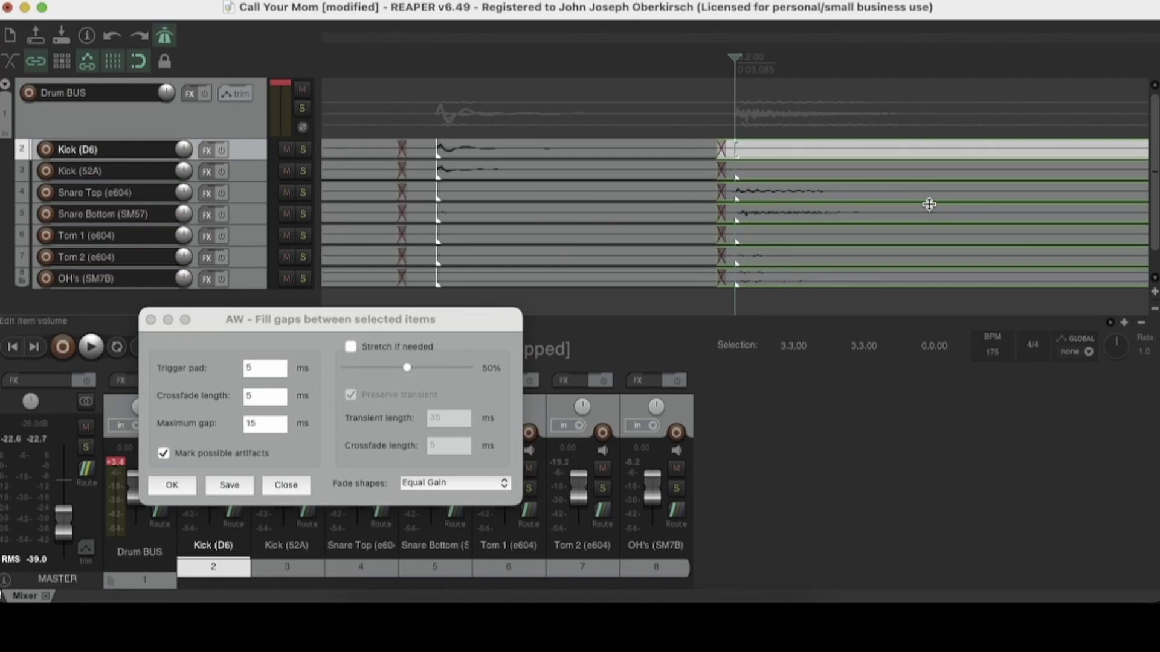
scroll(929, 204, "down", 5)
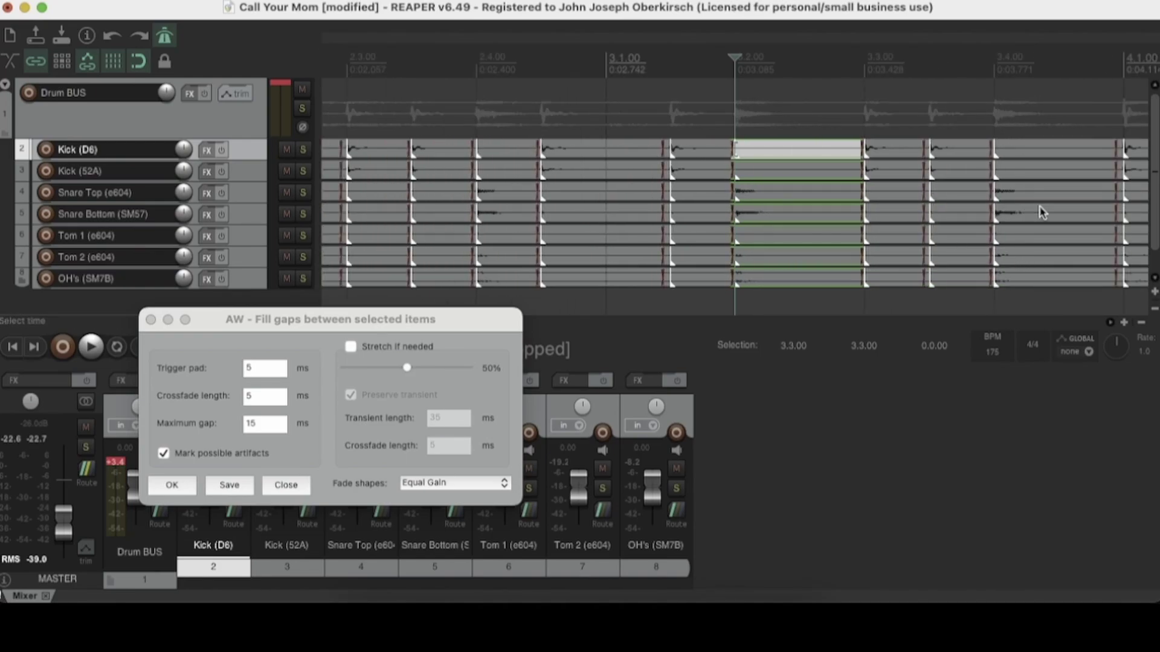
scroll(615, 260, "down", 2)
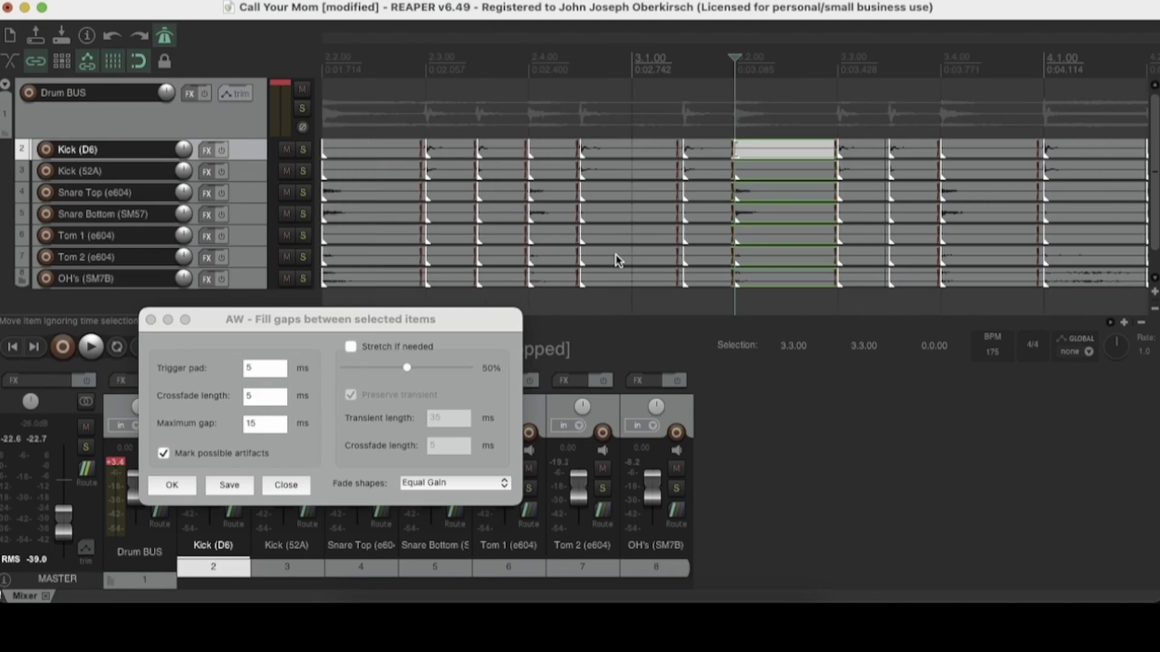
left_click(150, 322)
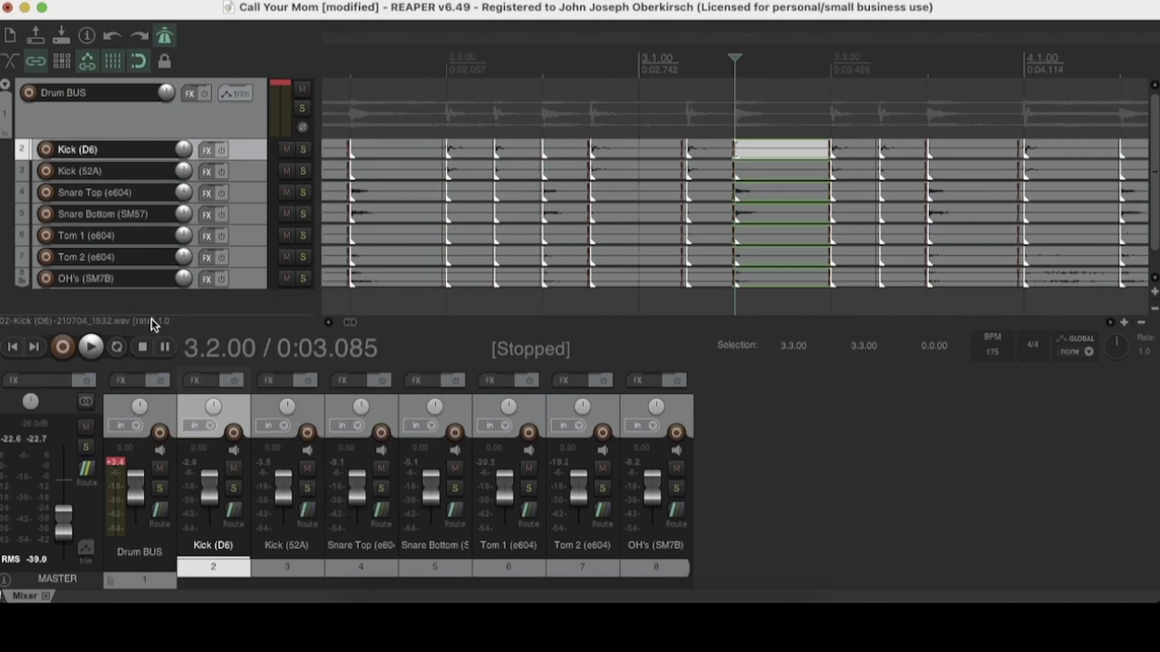
scroll(444, 251, "down", 3)
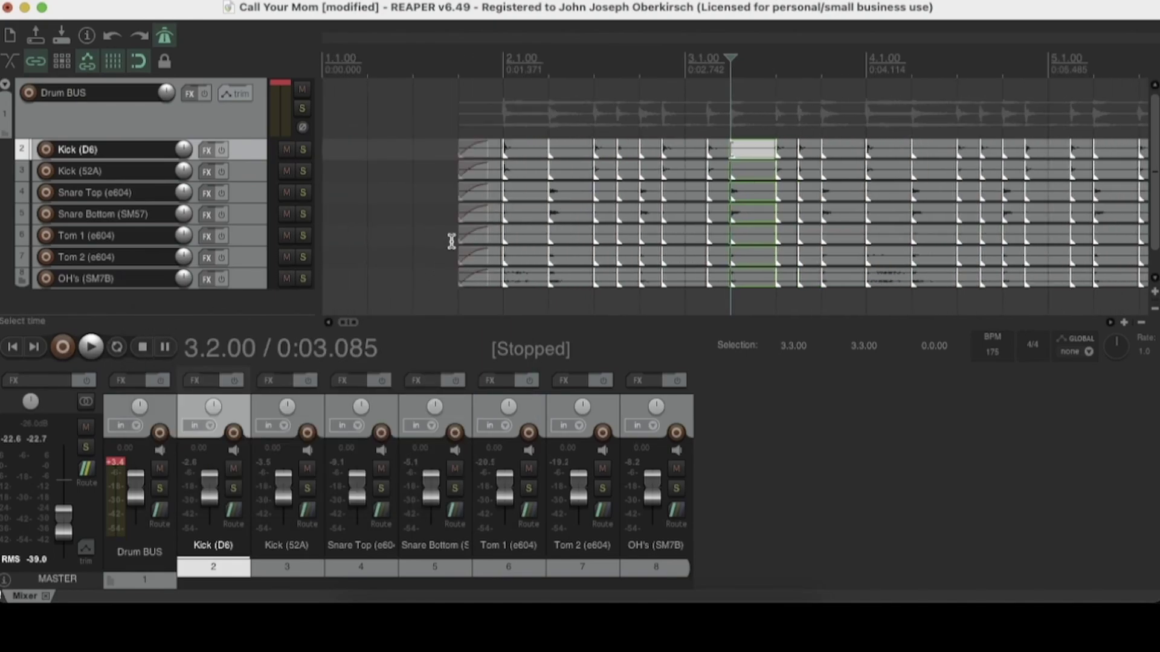
left_click(448, 243)
scroll(447, 245, "up", 3)
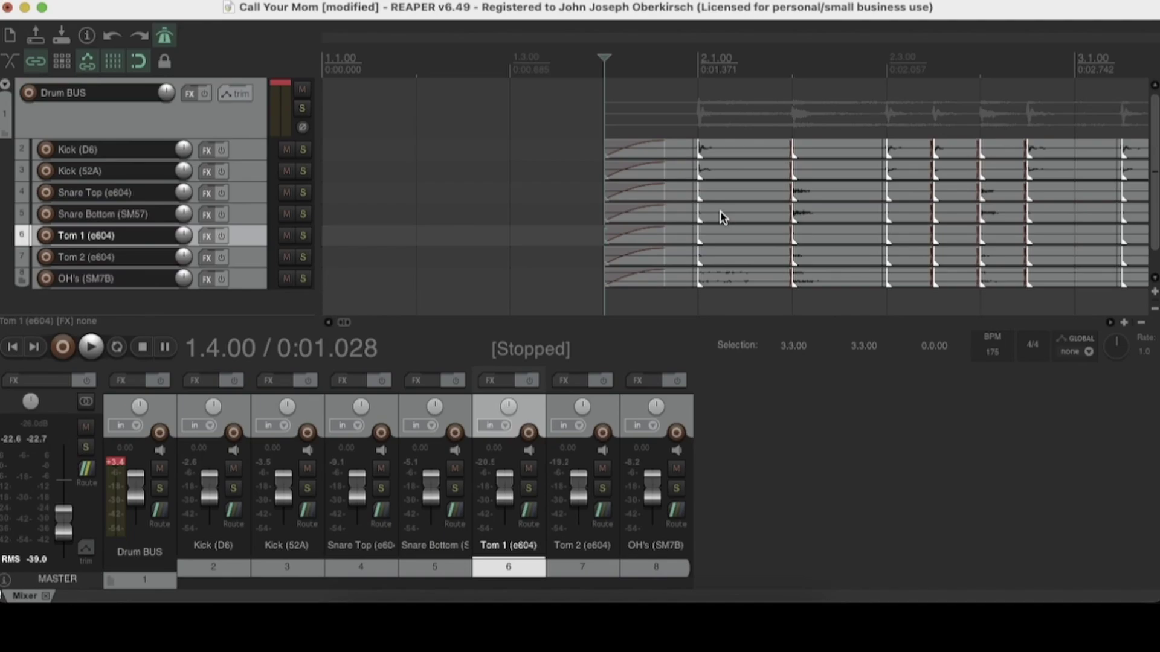
left_click(454, 2)
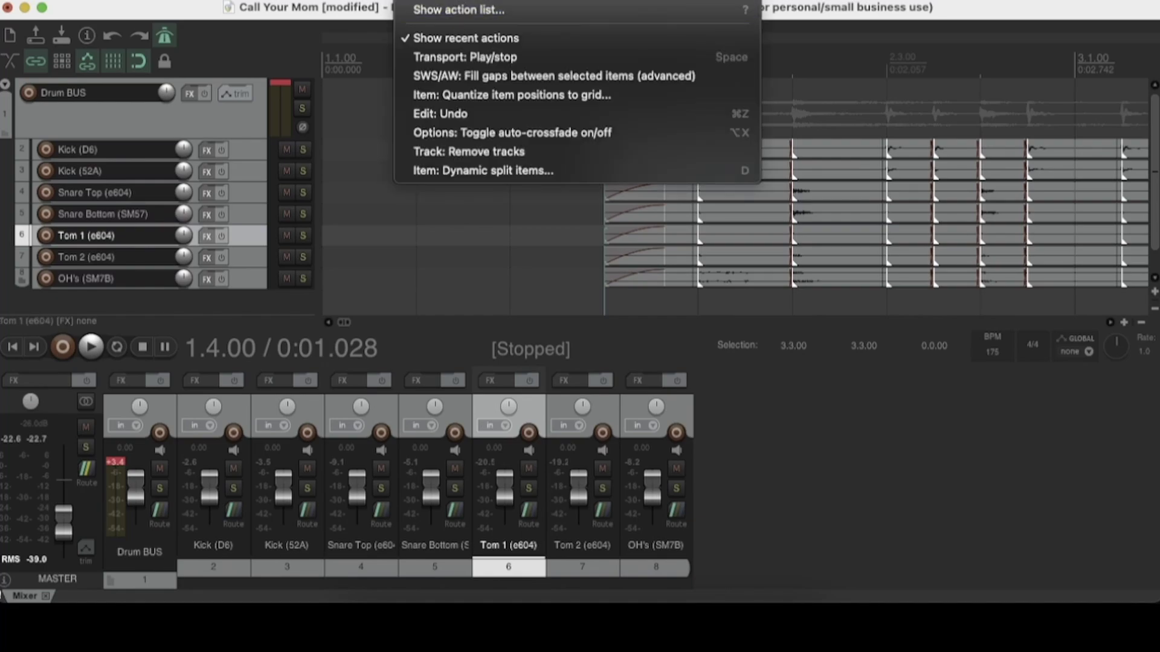
key("Escape")
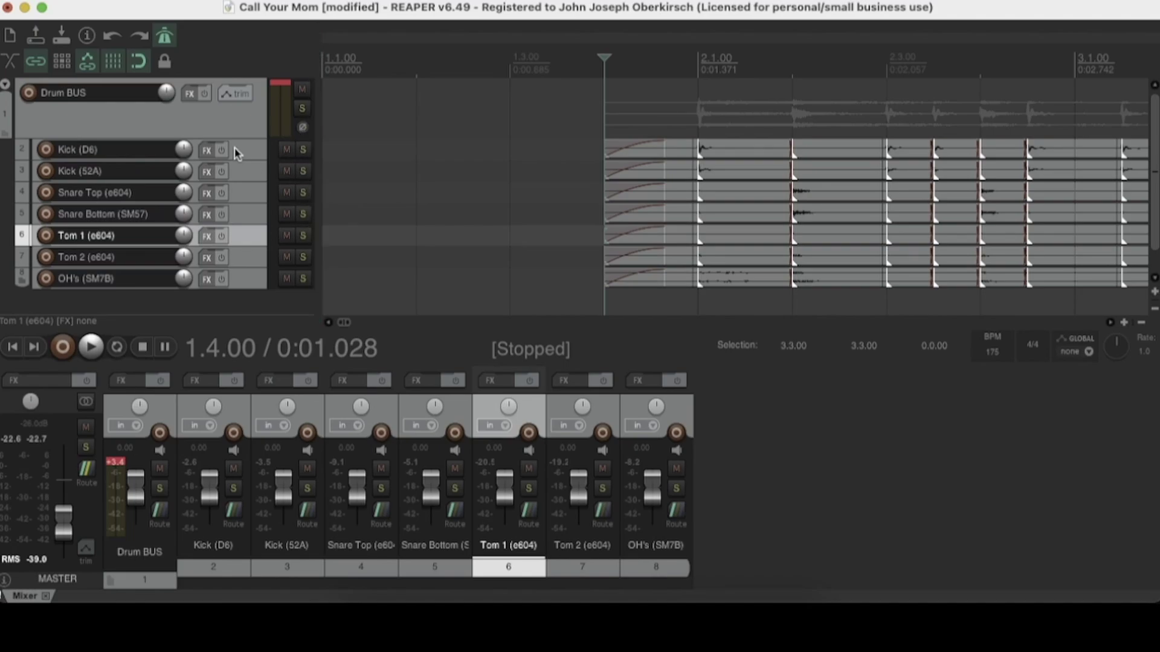
Render the Drum BUS track to a mono stem track via Render/freeze tracks
right_click(234, 124)
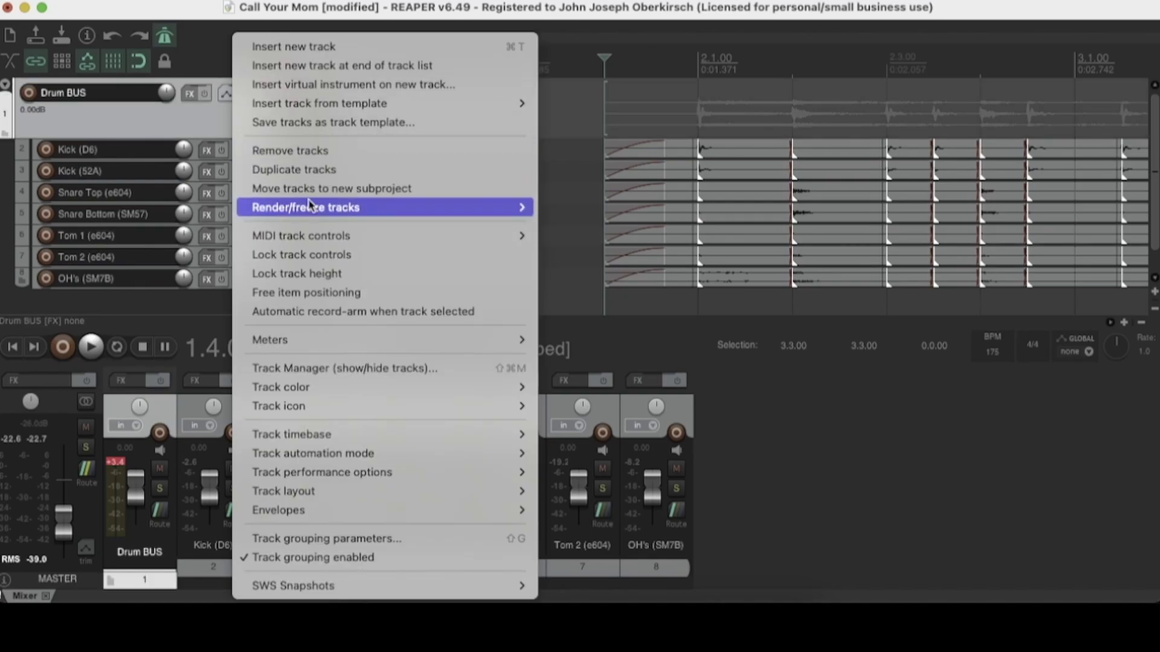
mouse_move(461, 208)
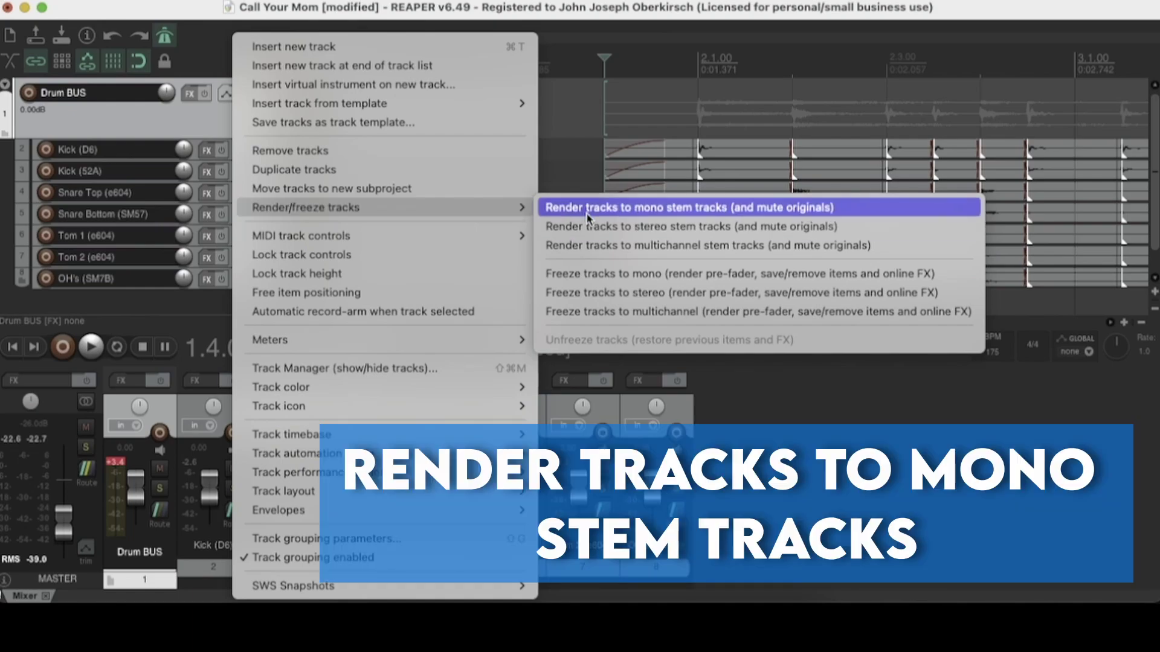
left_click(586, 209)
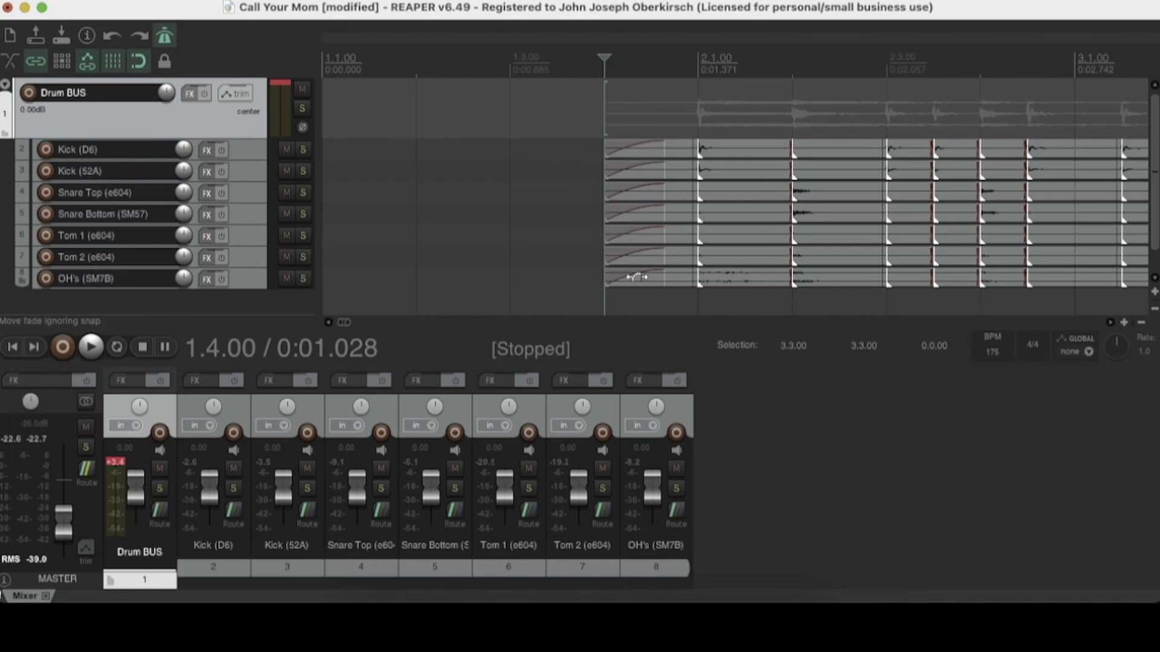
Select the opening drum slice on tracks 2–8 and group them together
left_click_drag(640, 290, 782, 121)
right_click(775, 156)
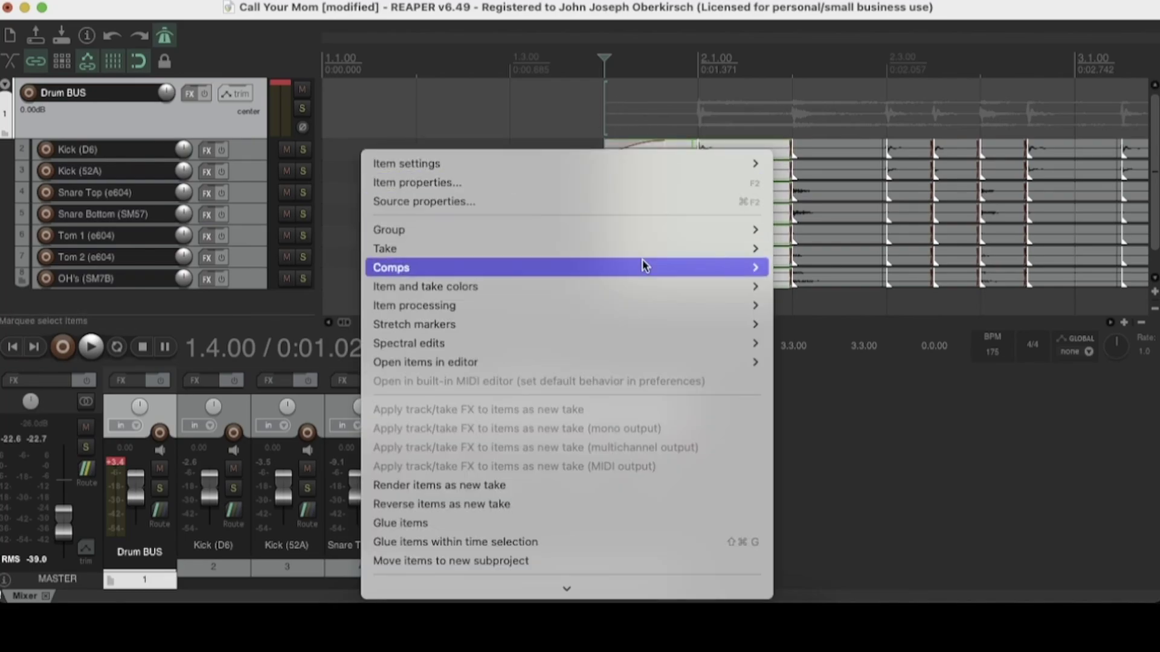
mouse_move(536, 233)
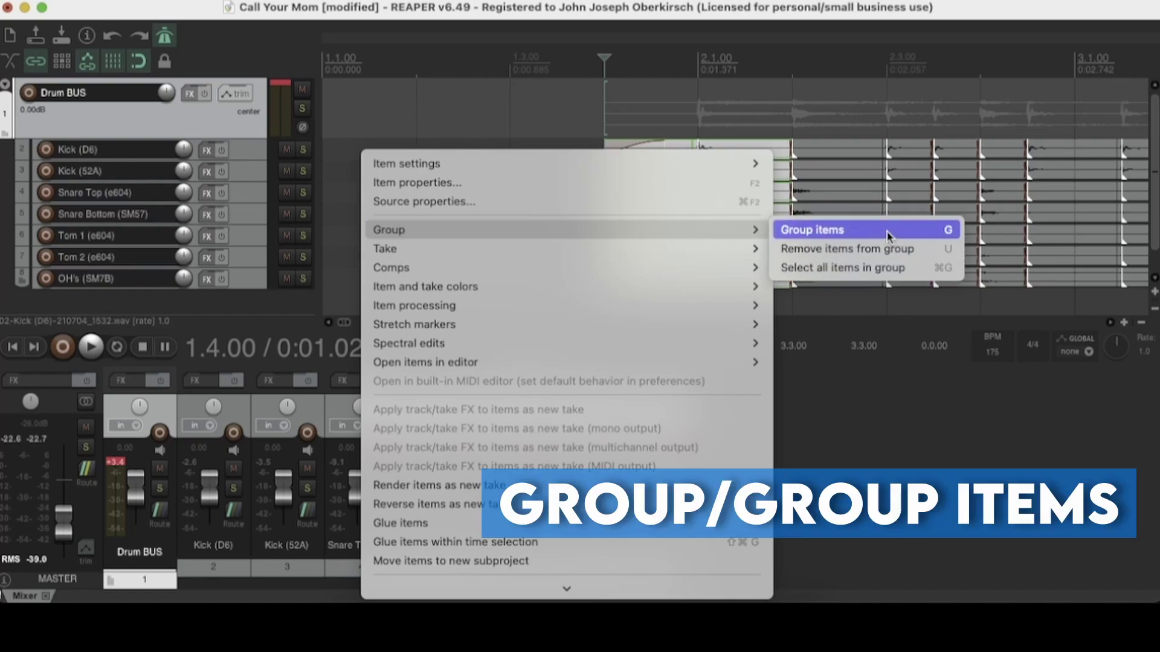
left_click(679, 9)
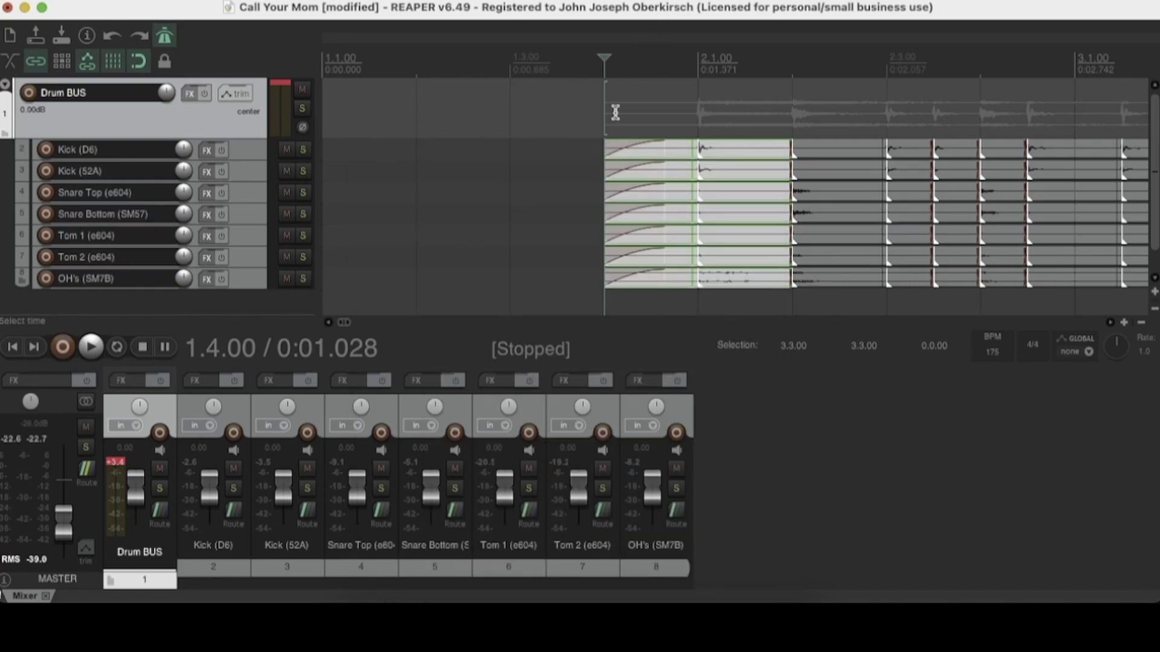